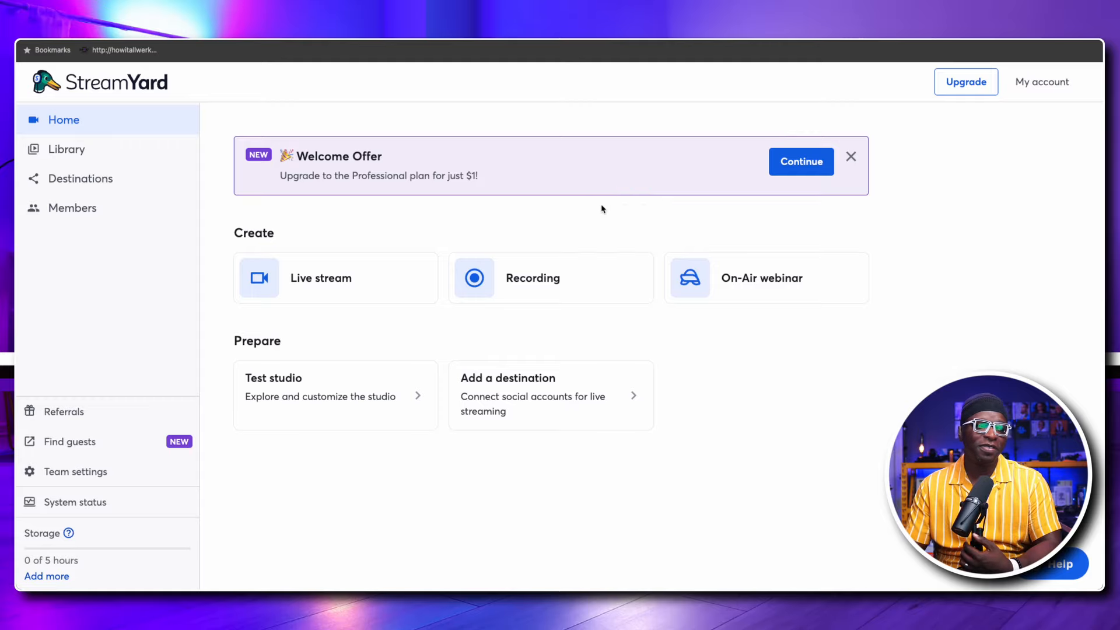
- Dismiss the Welcome Offer banner and review the streaming destinations that can be added or are connected
left_click(851, 157)
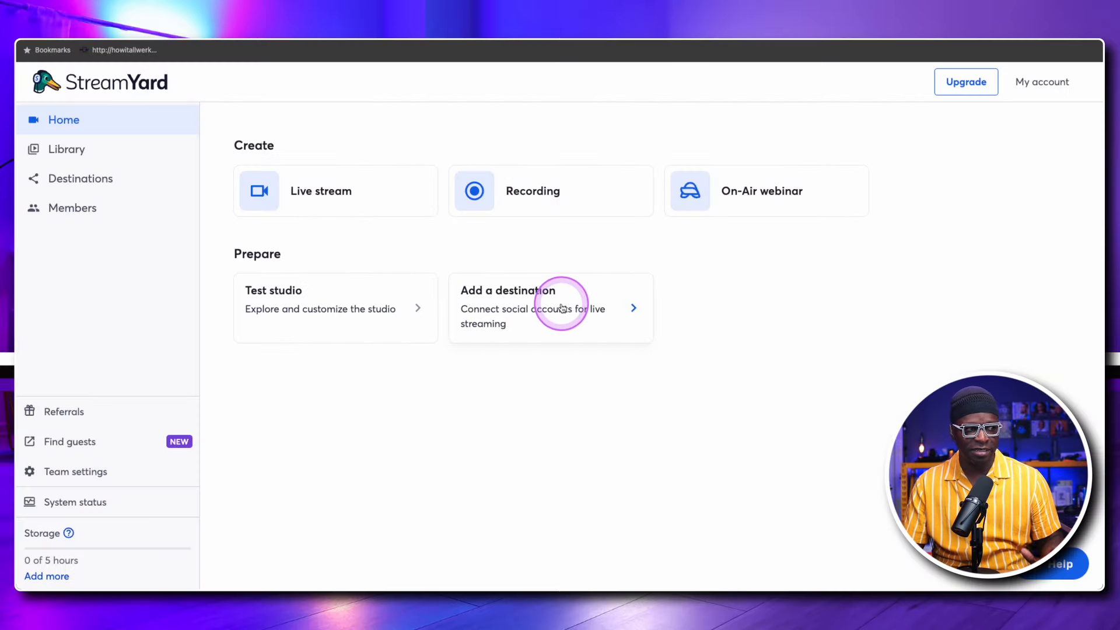
left_click(75, 179)
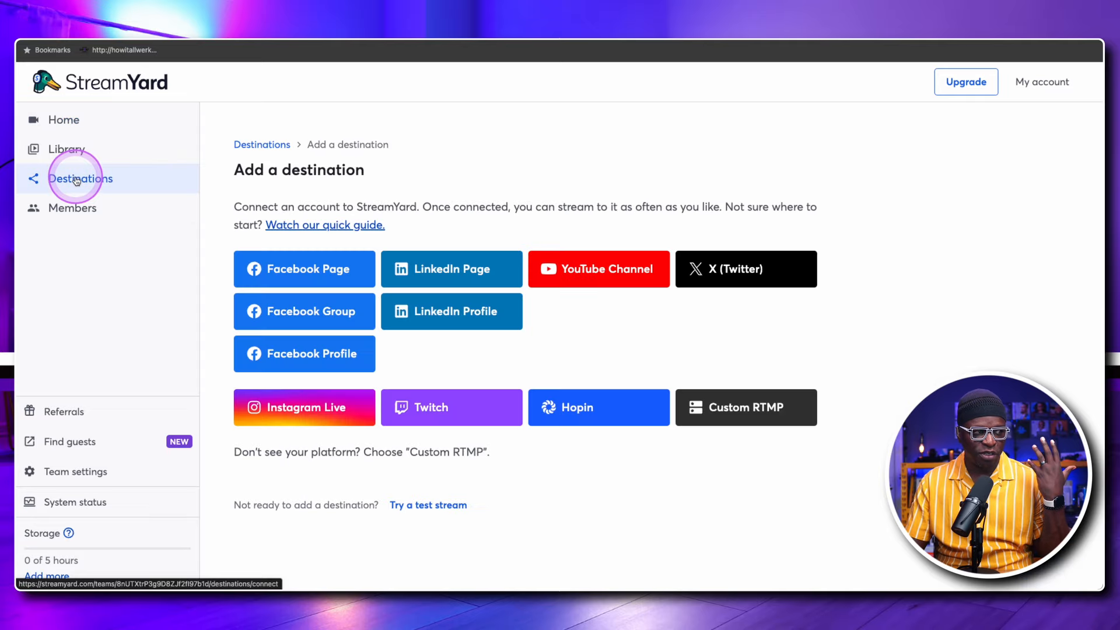
left_click(64, 122)
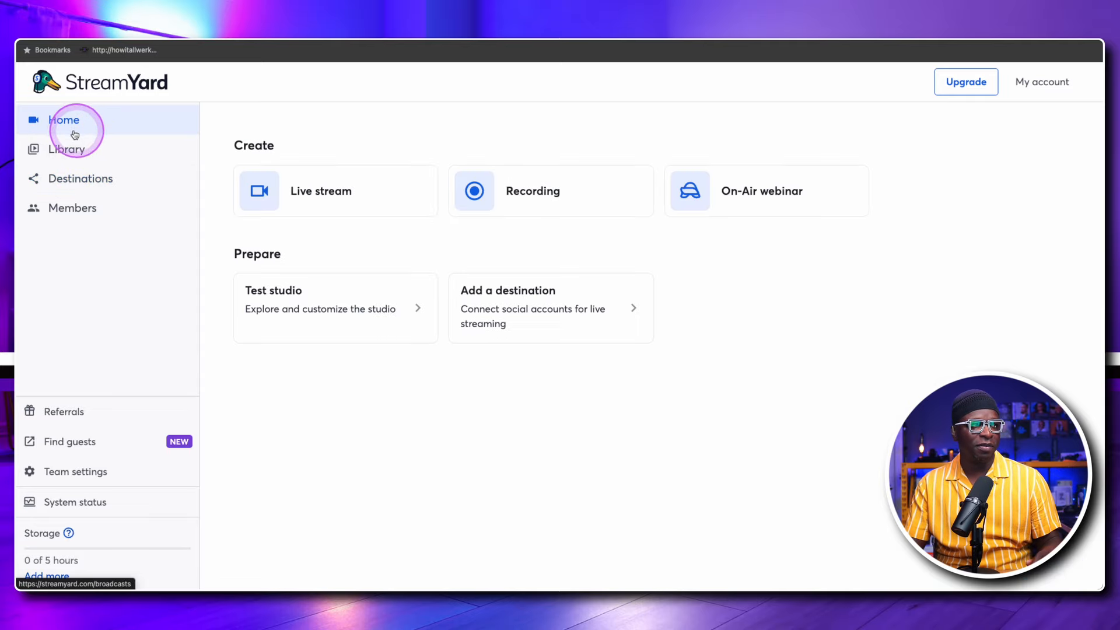
left_click(521, 322)
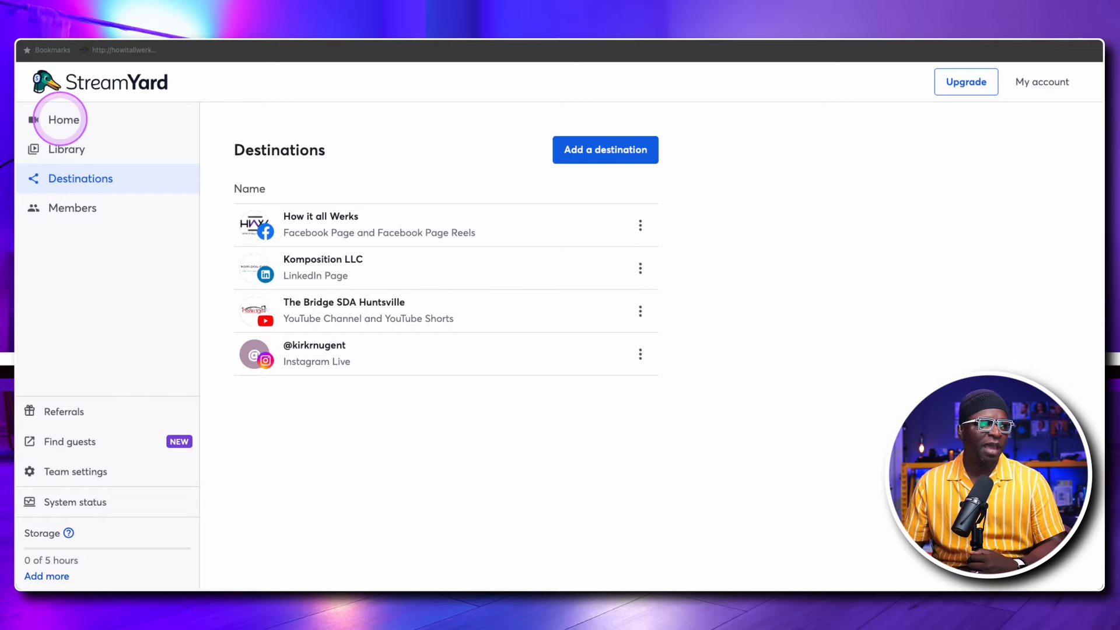
left_click(64, 121)
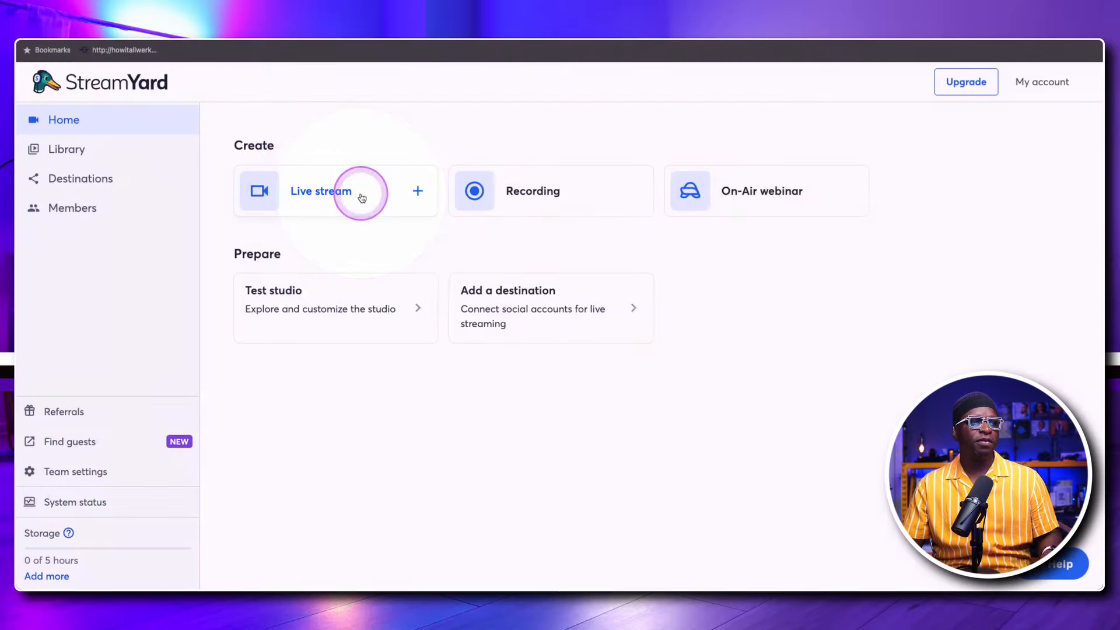
- Start a new live stream, review the Pre-recorded video source option, and set the source back to Studio
left_click(364, 198)
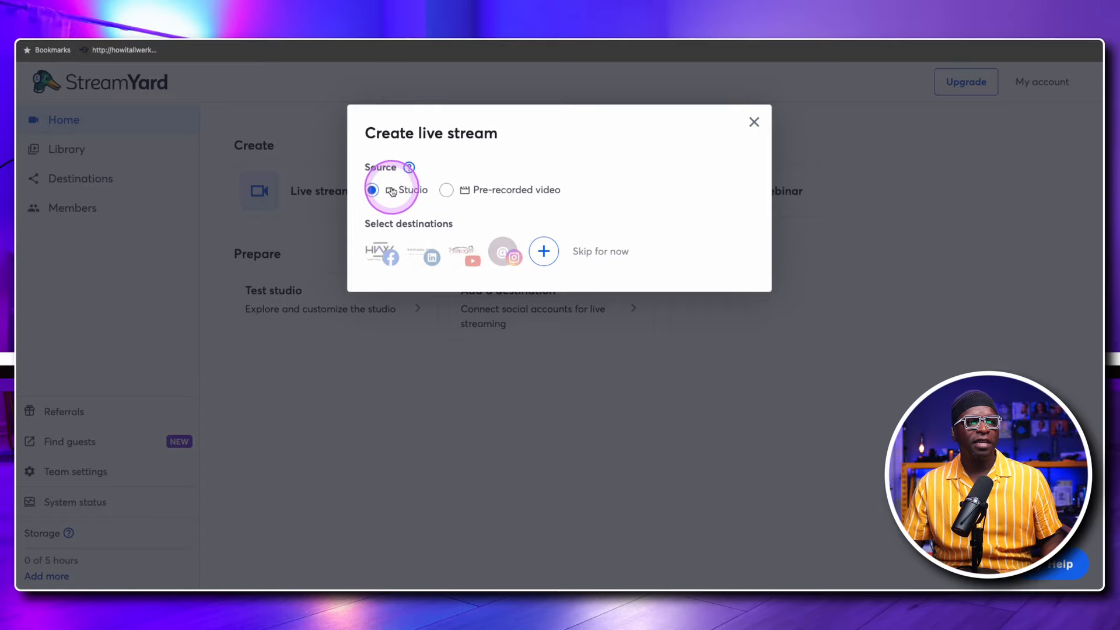
left_click(498, 193)
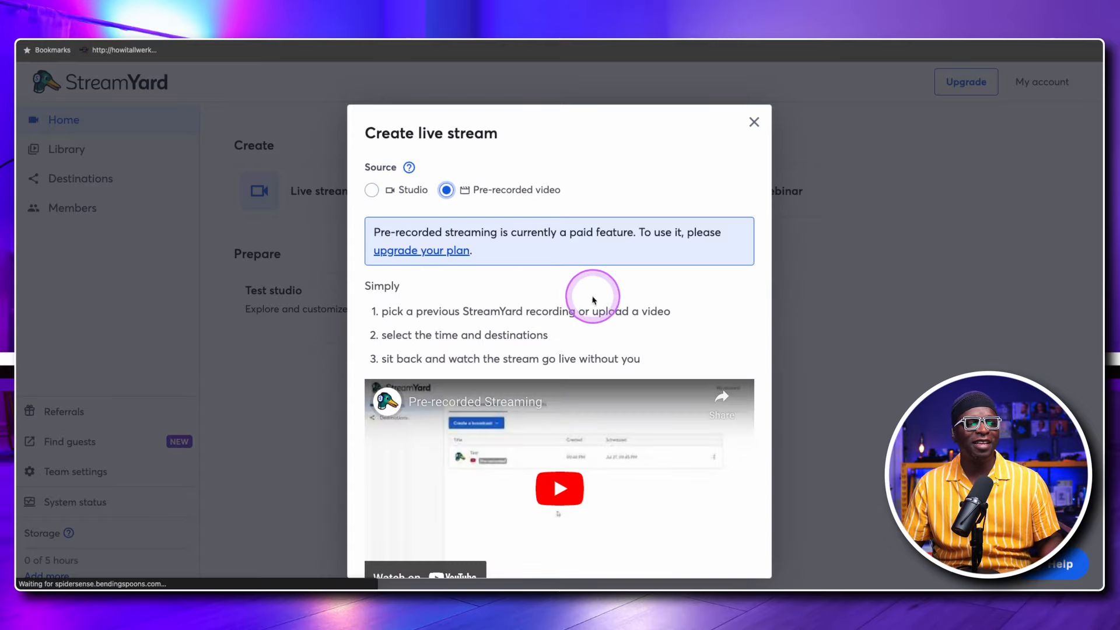
scroll(600, 300, "down", 10)
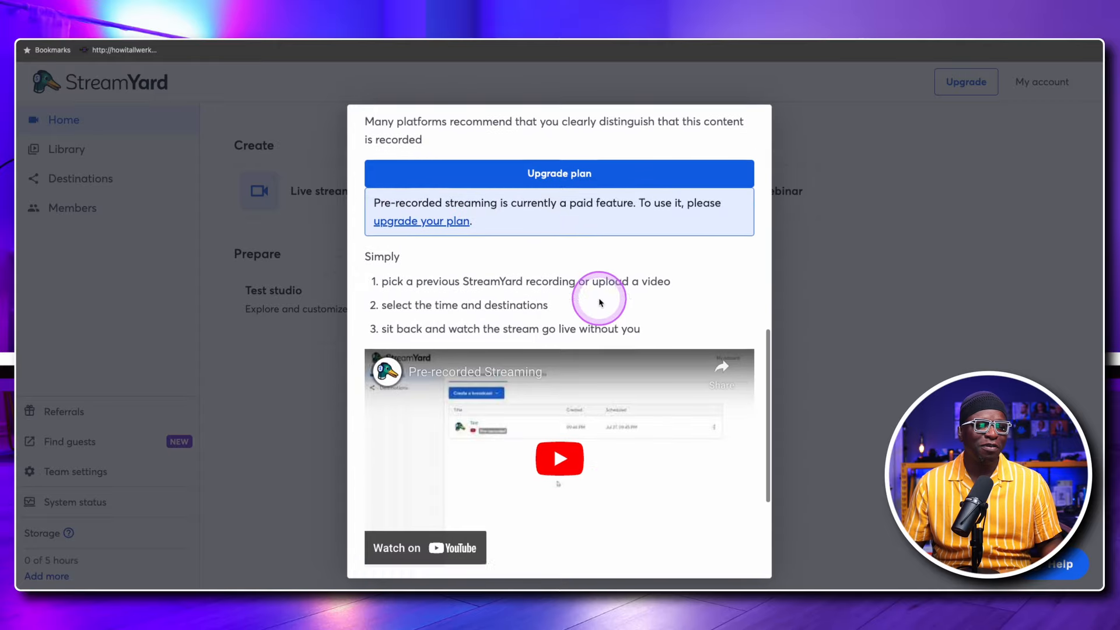
scroll(600, 300, "down", 3)
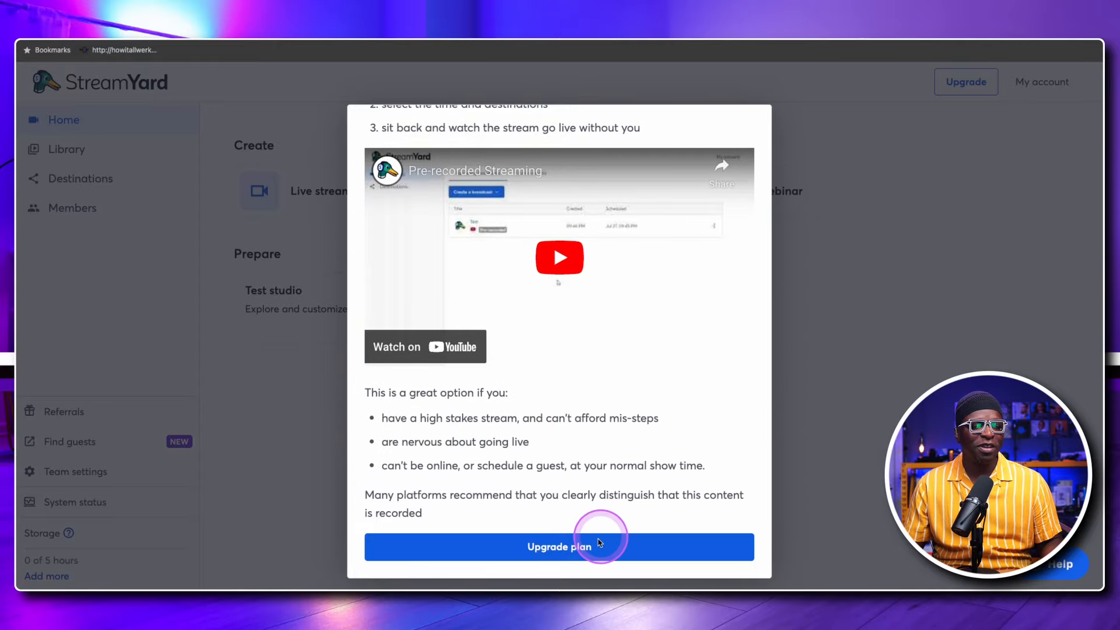
scroll(583, 466, "down", 5)
scroll(554, 232, "up", 15)
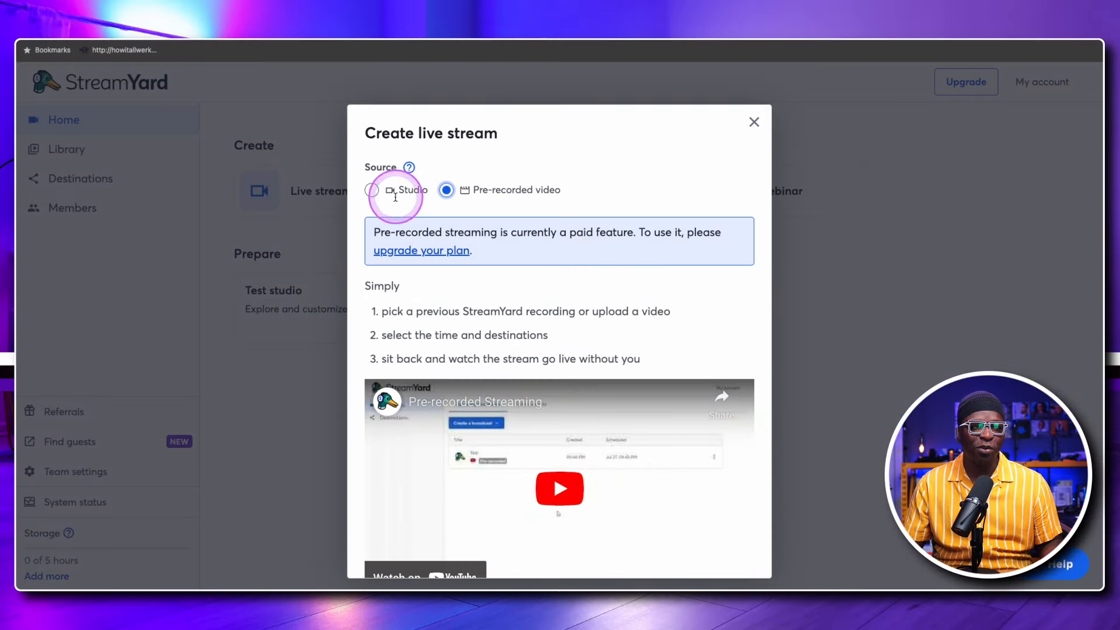
left_click(372, 189)
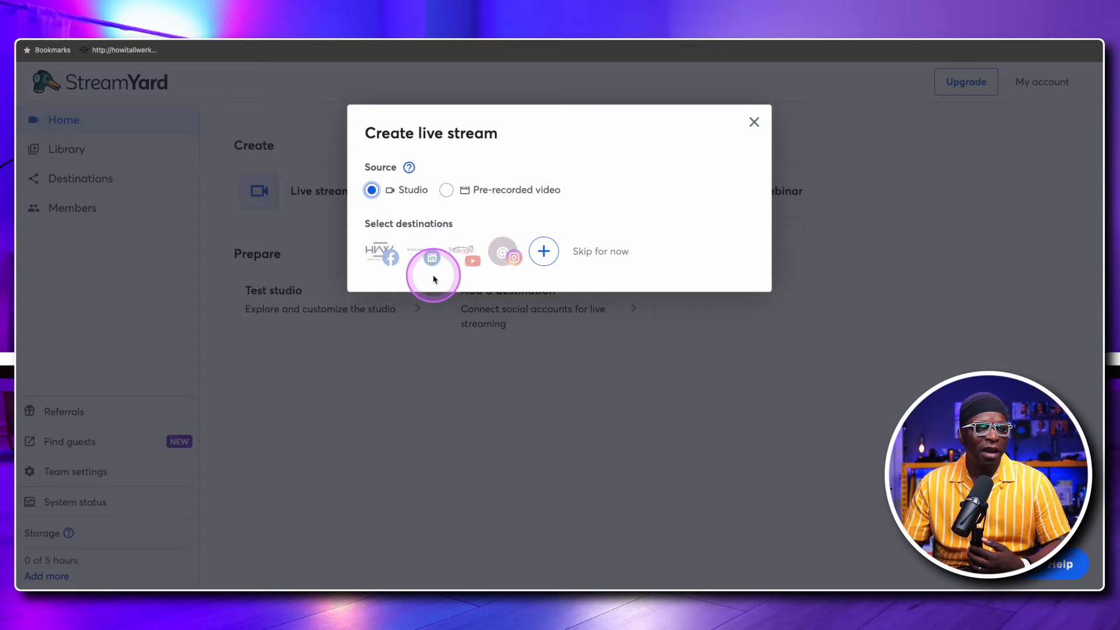
- Choose The Bridge SDA Huntsville YouTube channel as the stream's destination and set its privacy to Unlisted
left_click(465, 252)
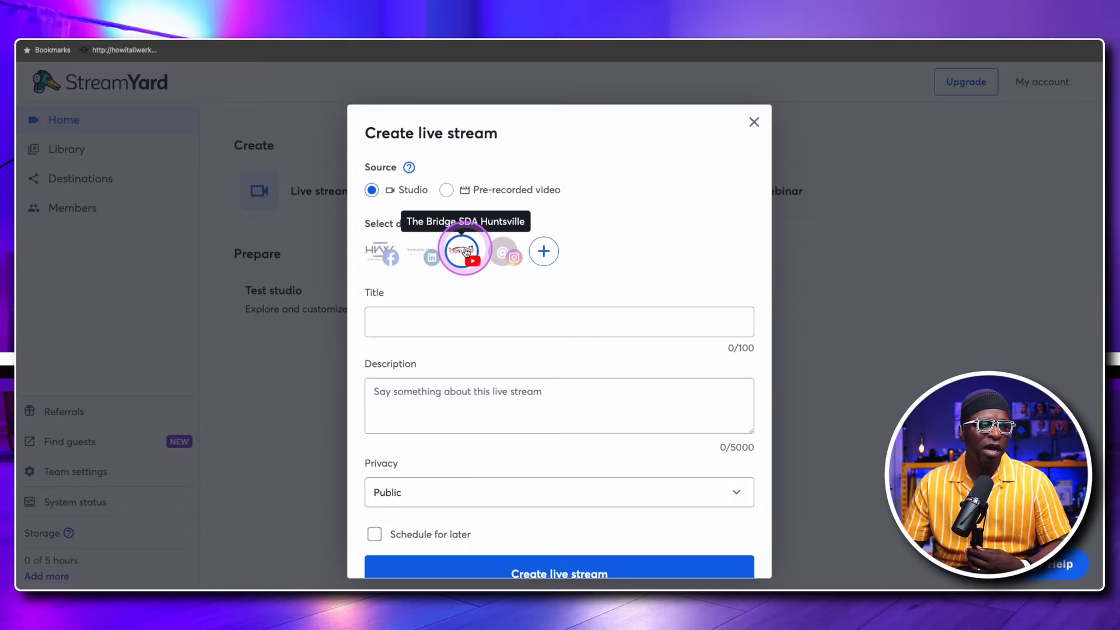
left_click(476, 494)
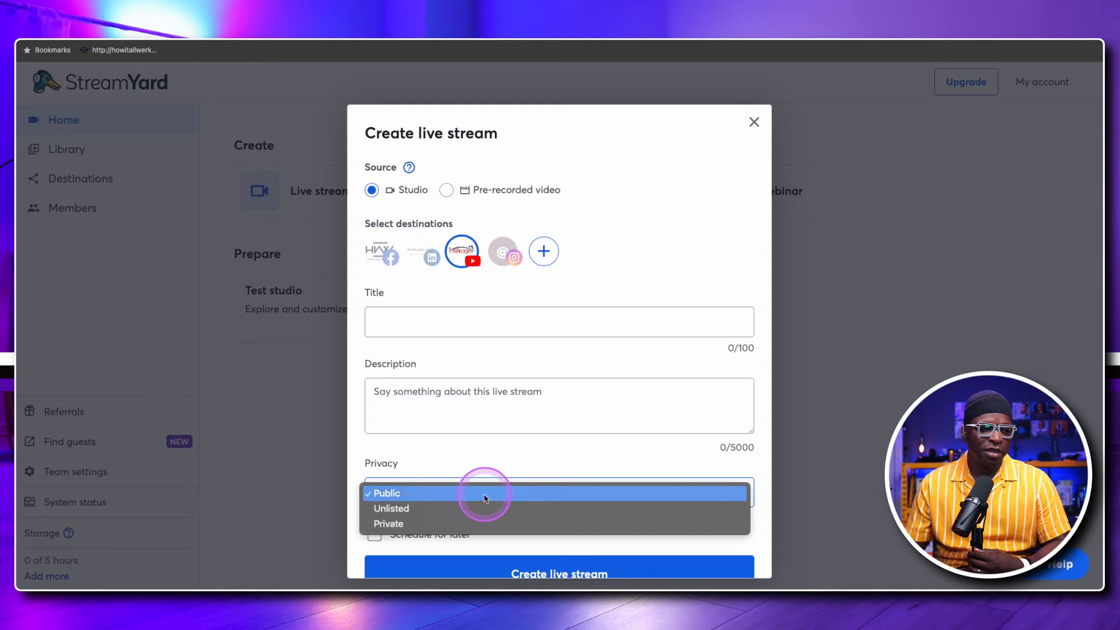
left_click(475, 508)
- Enter "Test Stream" as both the title and the description of the live stream
left_click(443, 321)
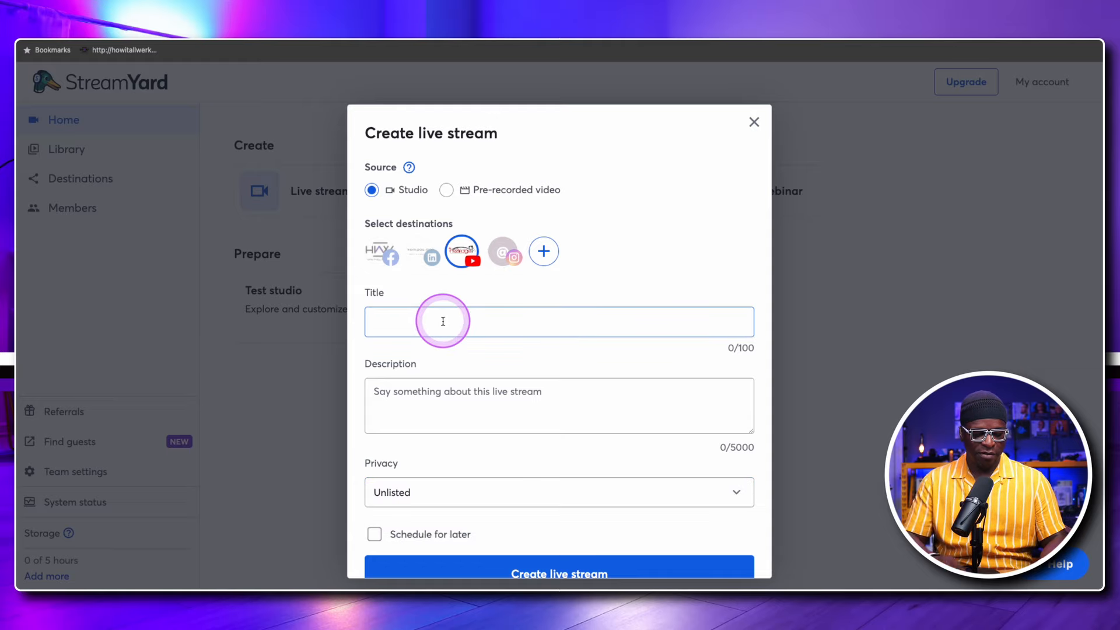
type("Test Stream")
key("Tab")
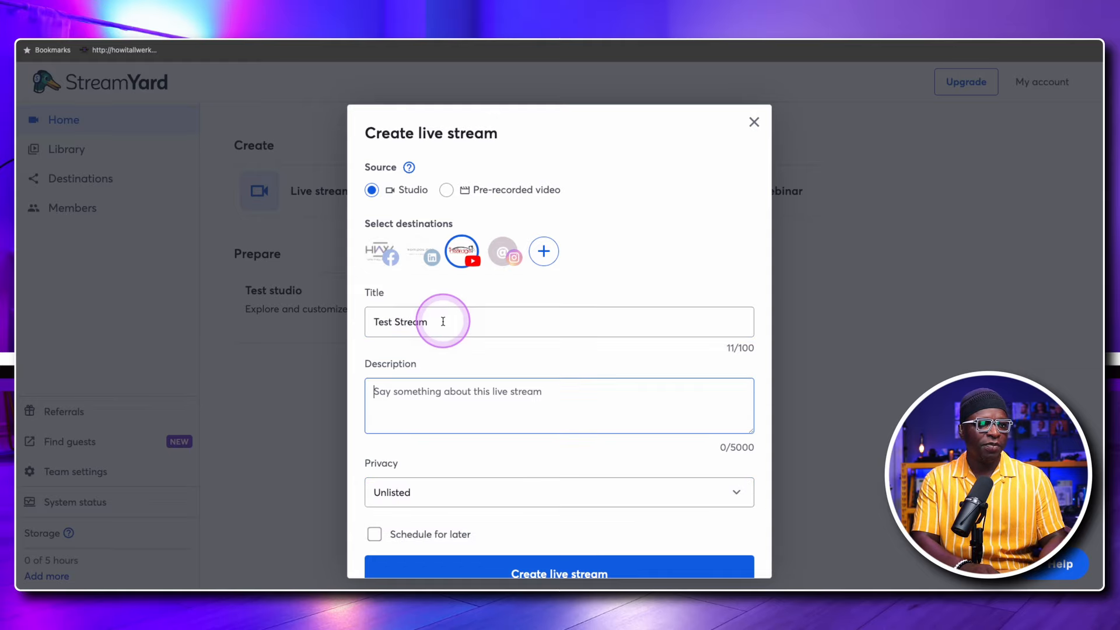
type("Test Stream")
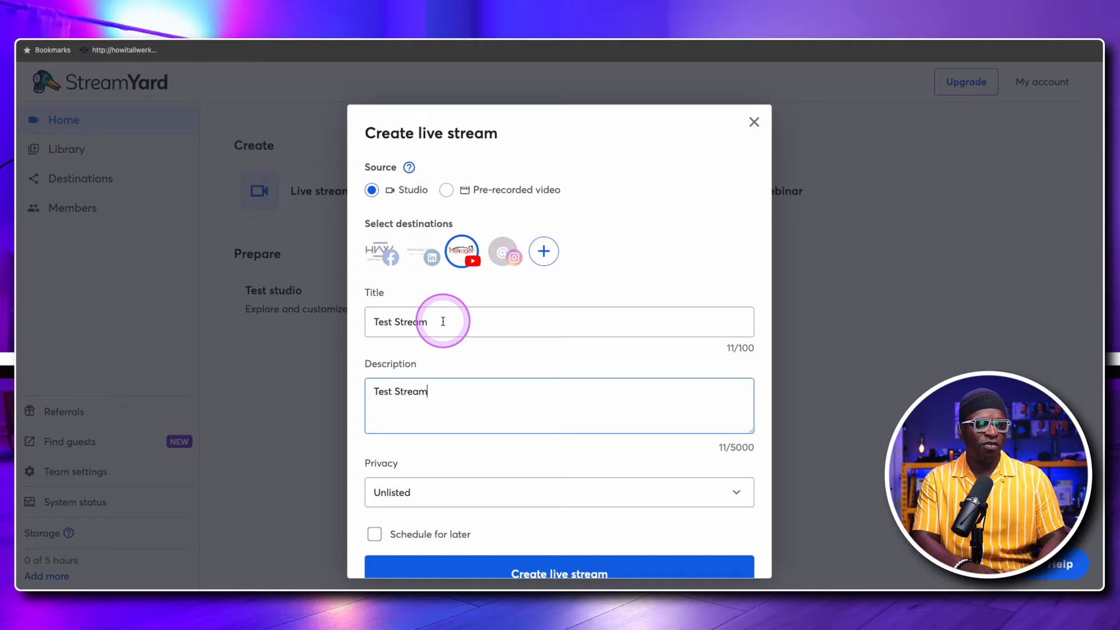
- Enable Schedule for later and upload Background 3.png from the SY Assets folder as the stream's thumbnail
scroll(474, 477, "down", 2)
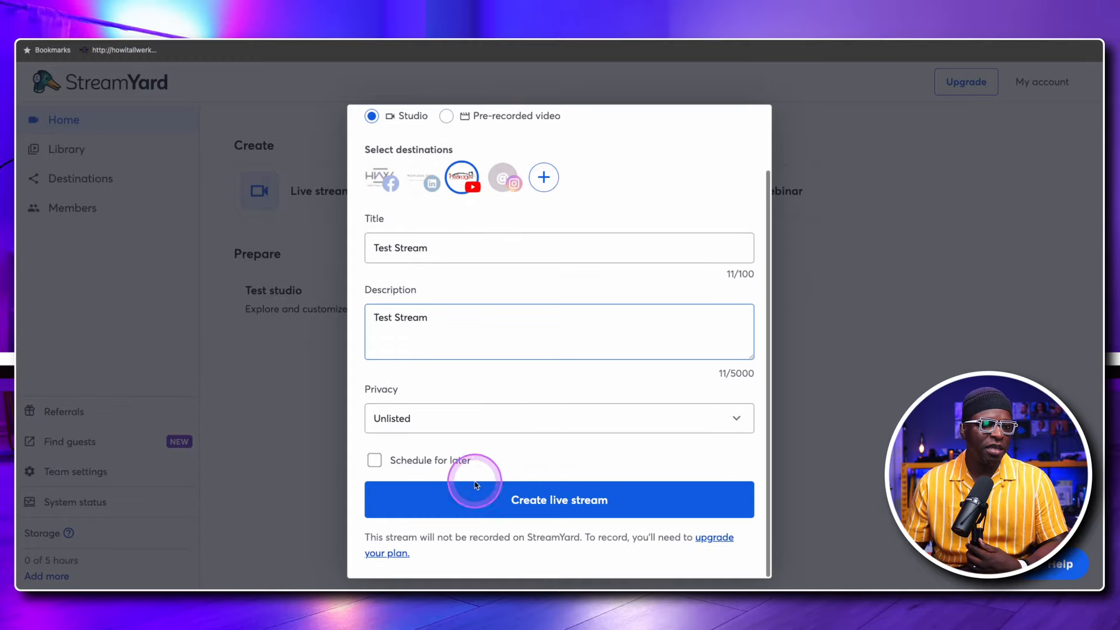
left_click(445, 461)
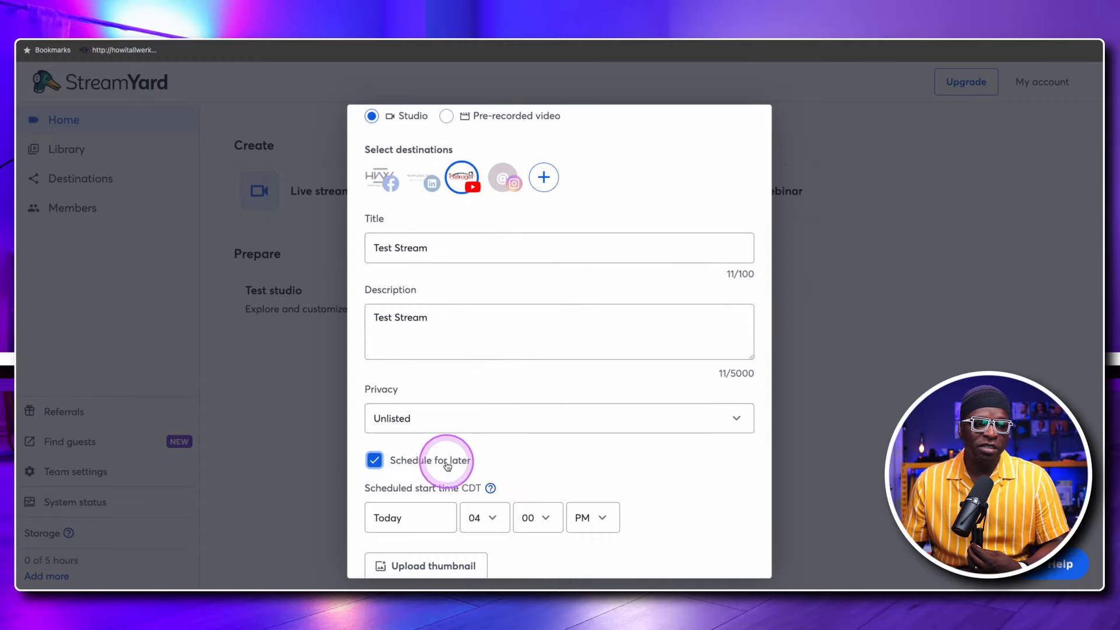
scroll(454, 523, "down", 3)
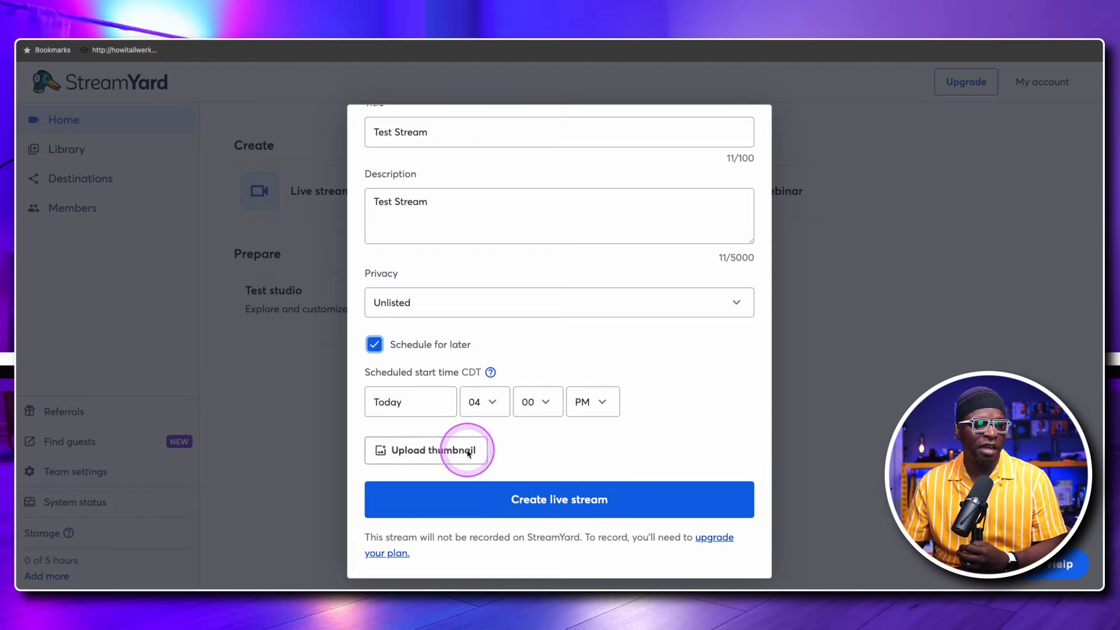
left_click(455, 451)
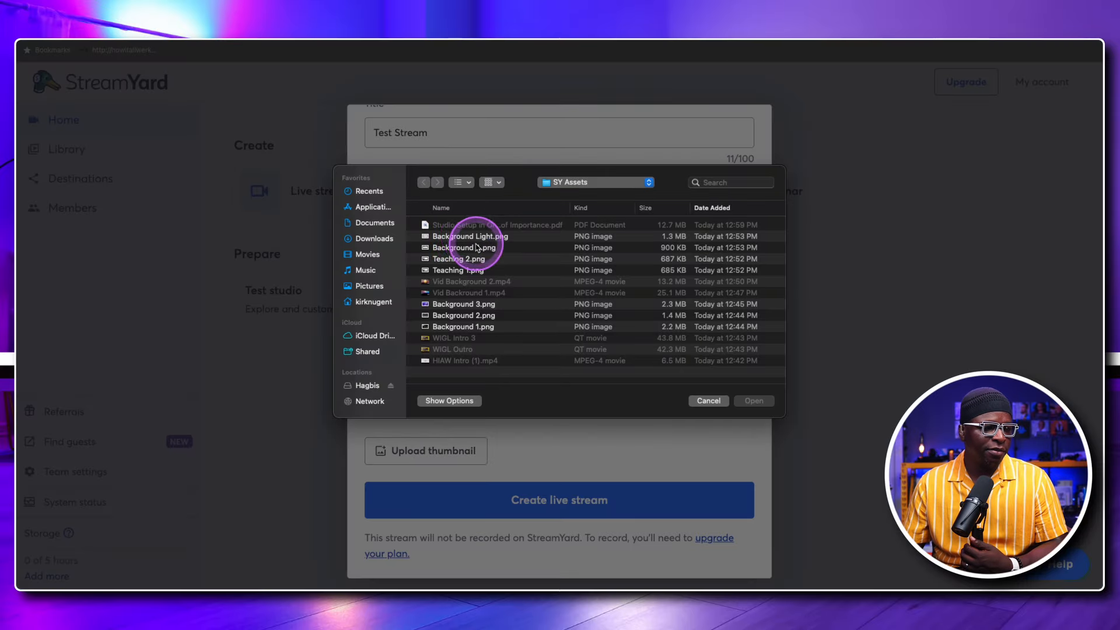
left_click(467, 304)
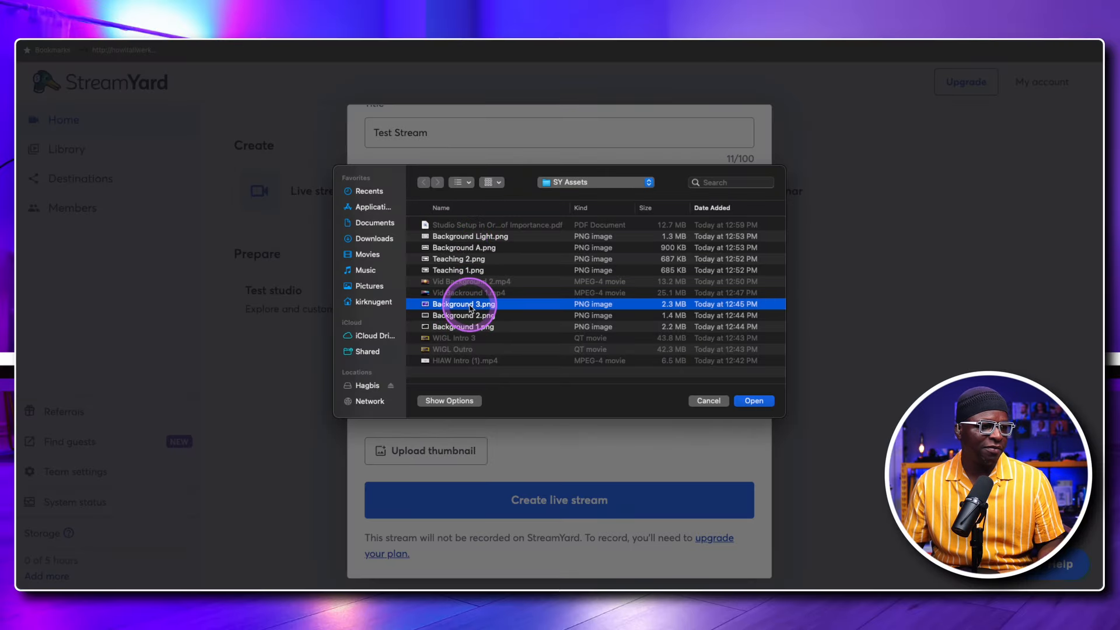
key("space")
key("space")
left_click(754, 400)
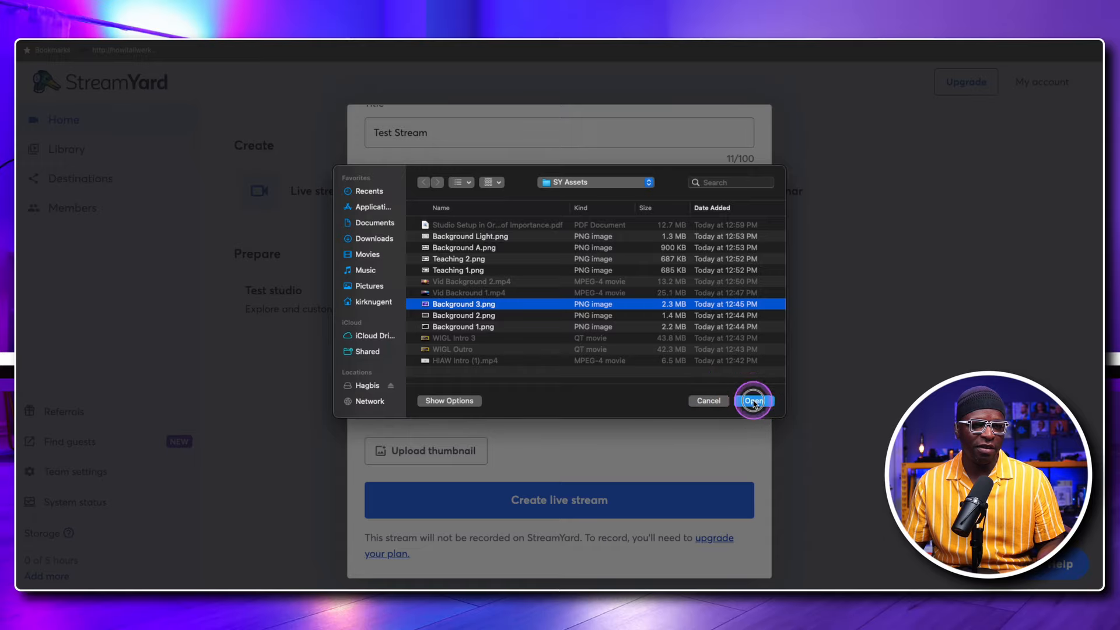
left_click(726, 405)
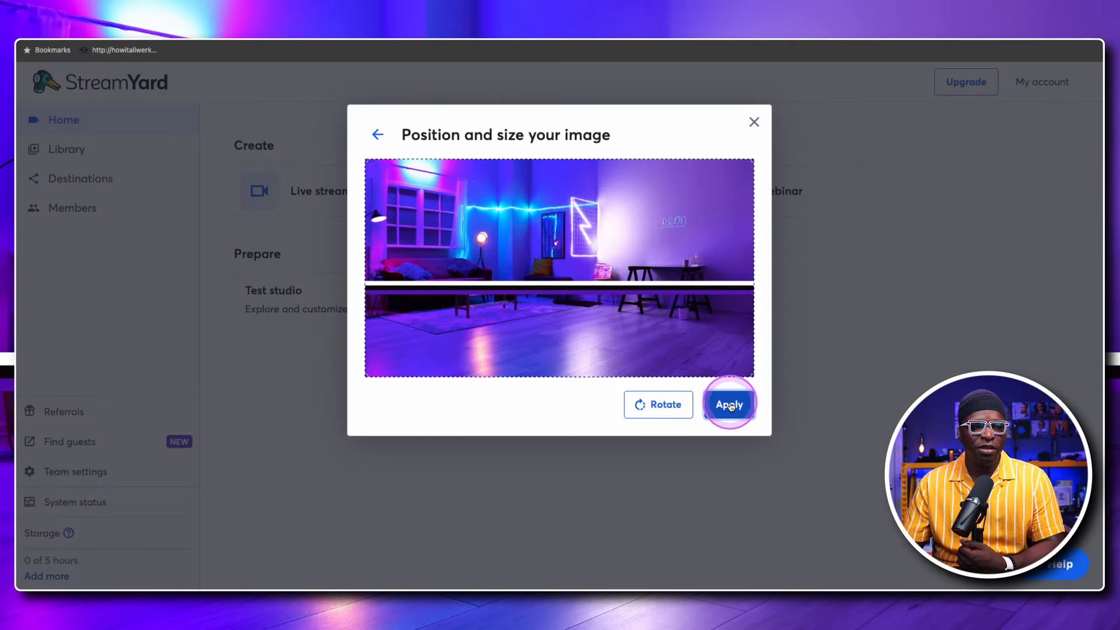
- Set the scheduled start date to Aug 28, 2024 and create the live stream
scroll(461, 435, "down", 2)
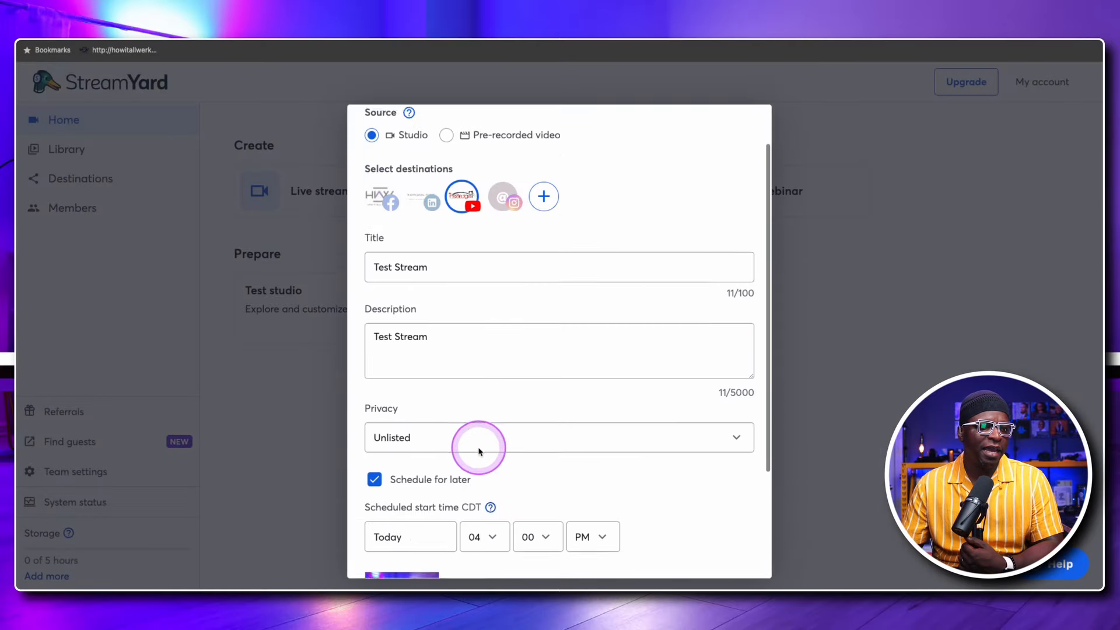
left_click(418, 477)
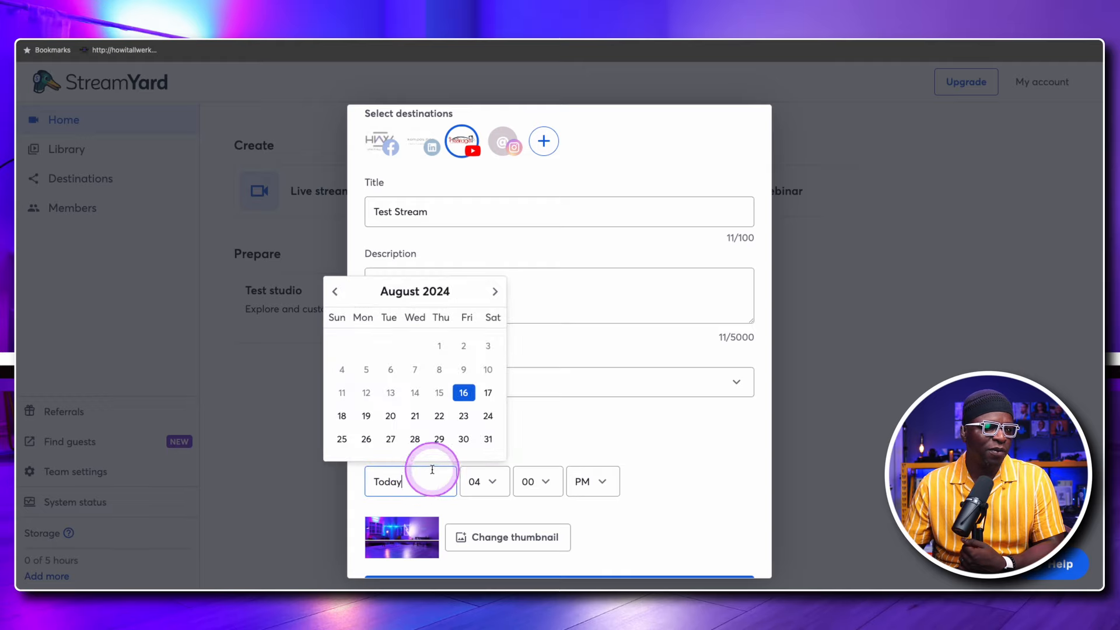
left_click(414, 438)
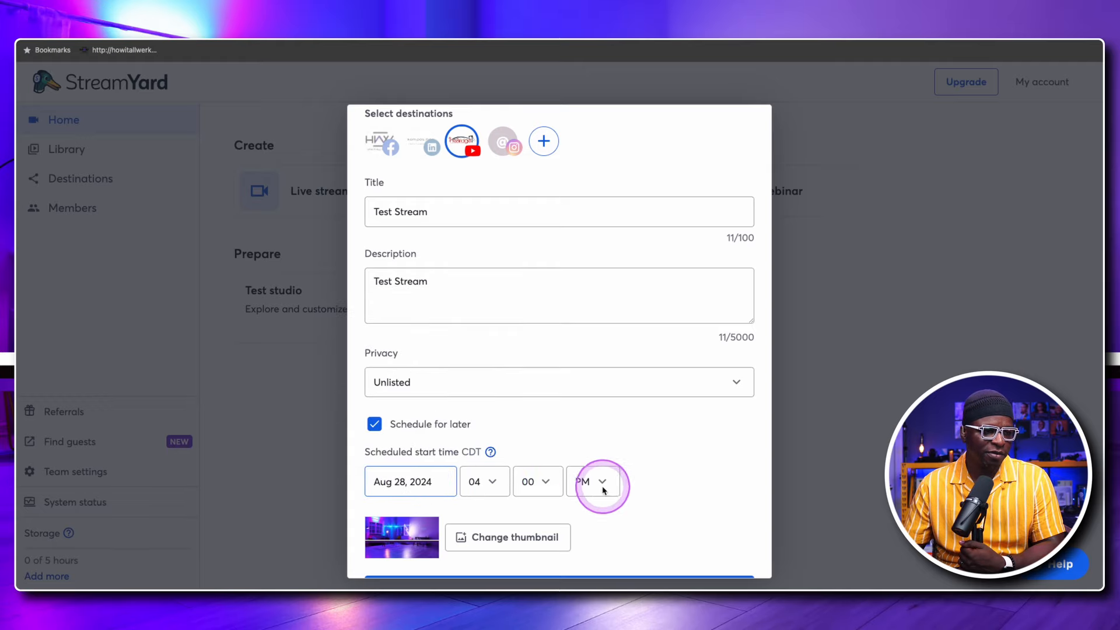
scroll(638, 487, "down", 3)
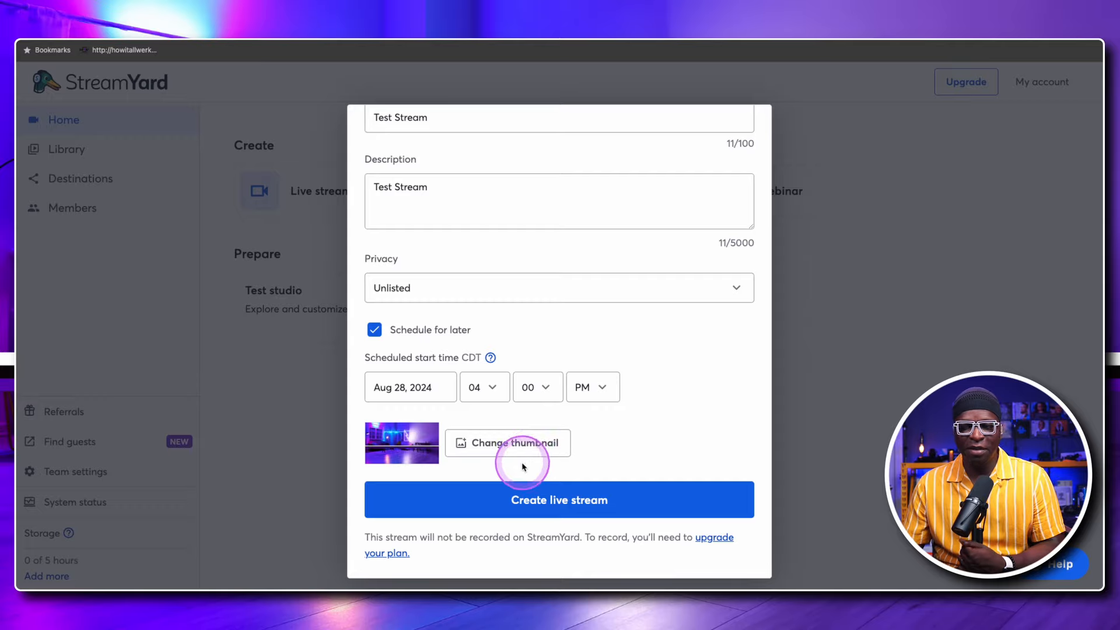
left_click(560, 500)
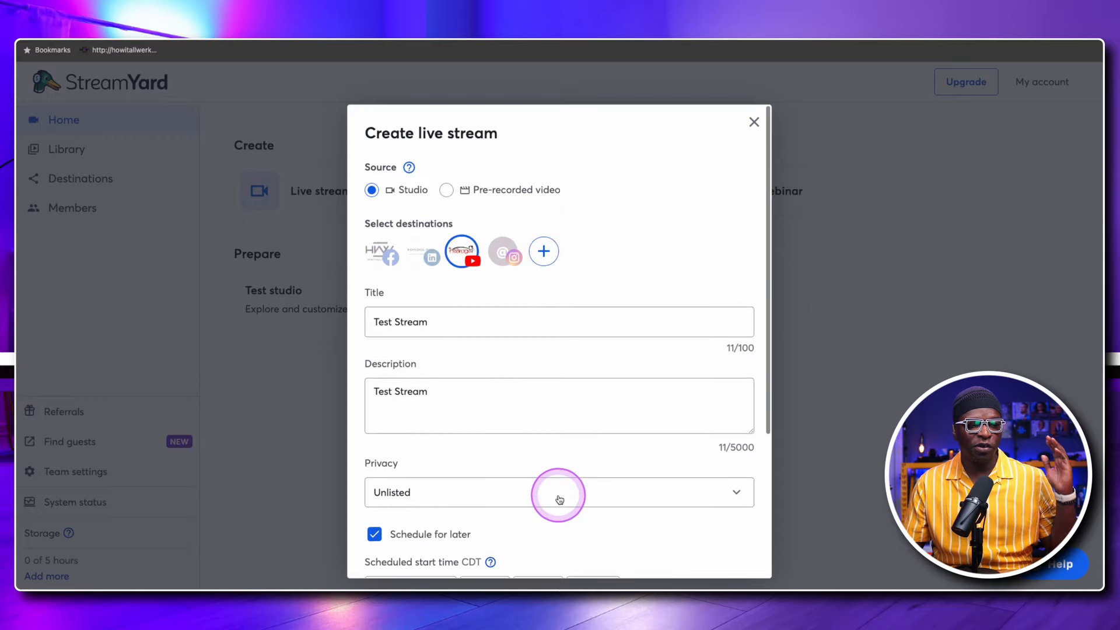
scroll(559, 493, "down", 6)
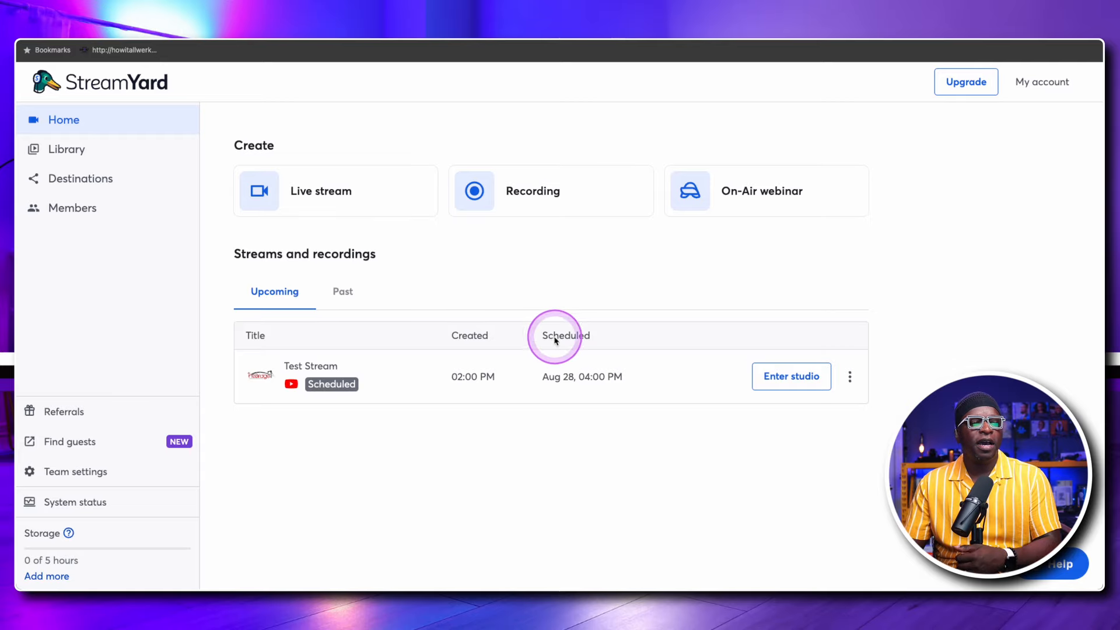
- Create a recording titled "Test Recording" with Local recordings turned on
left_click(588, 192)
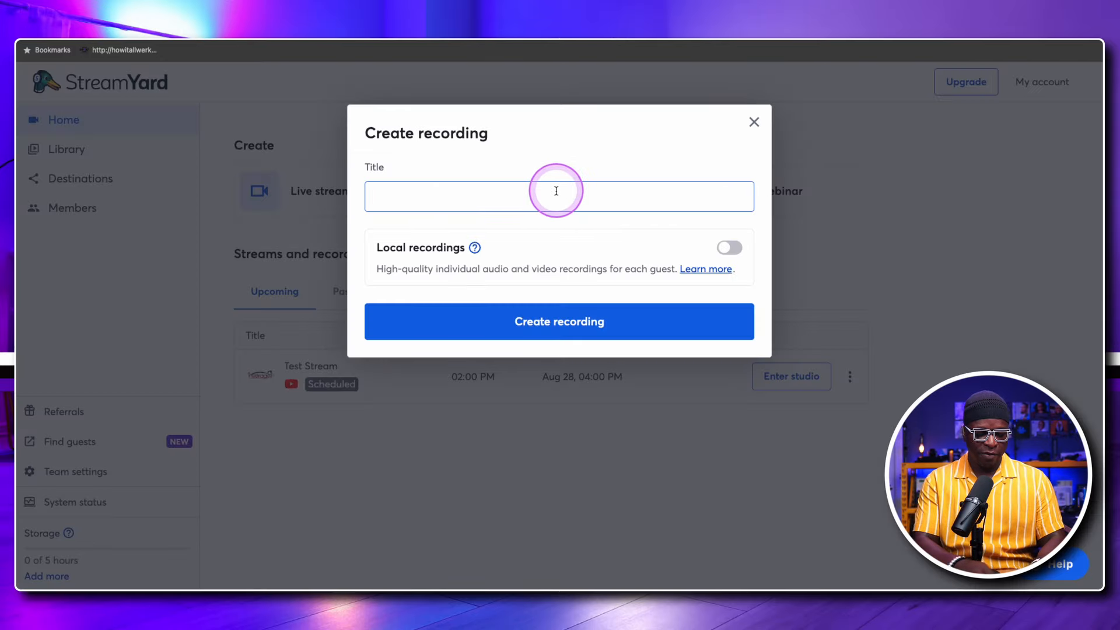
type("Test Recording")
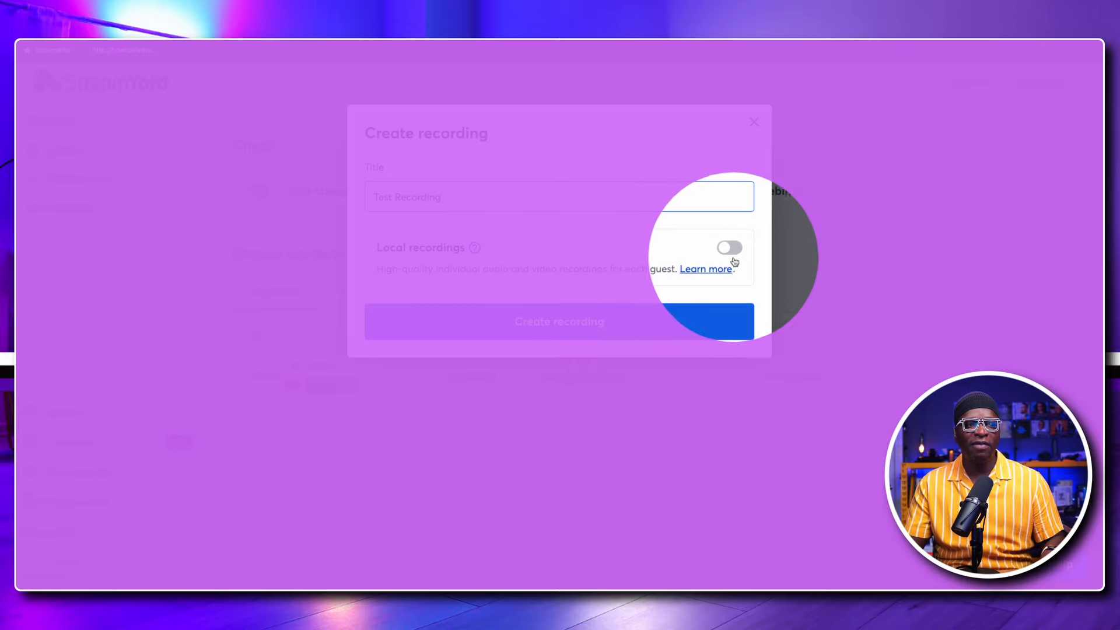
left_click(731, 250)
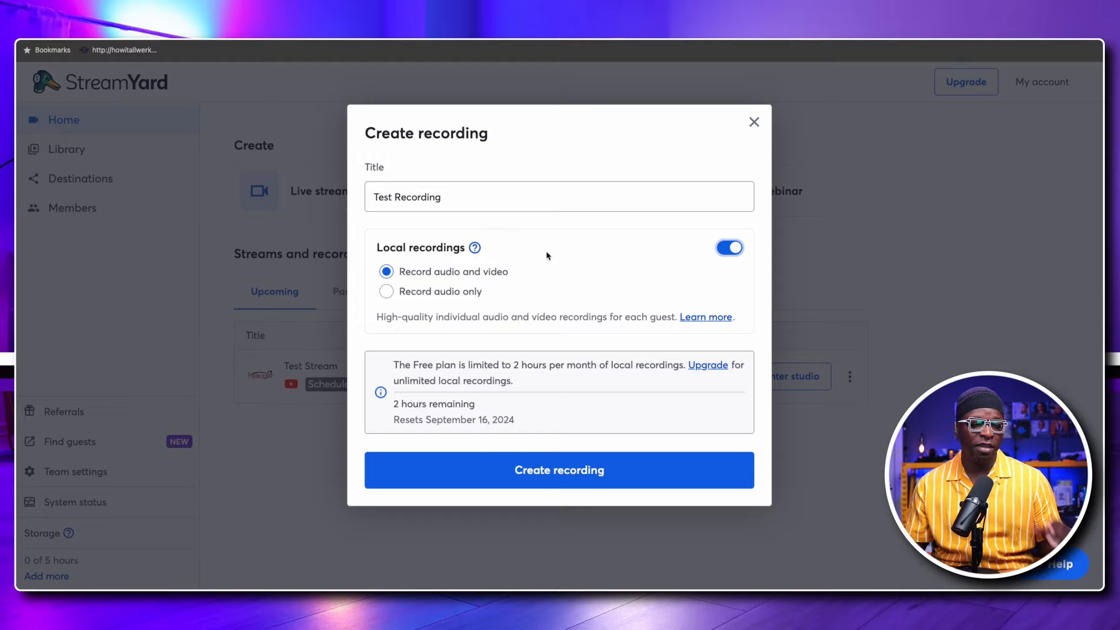
key("ctrl+s")
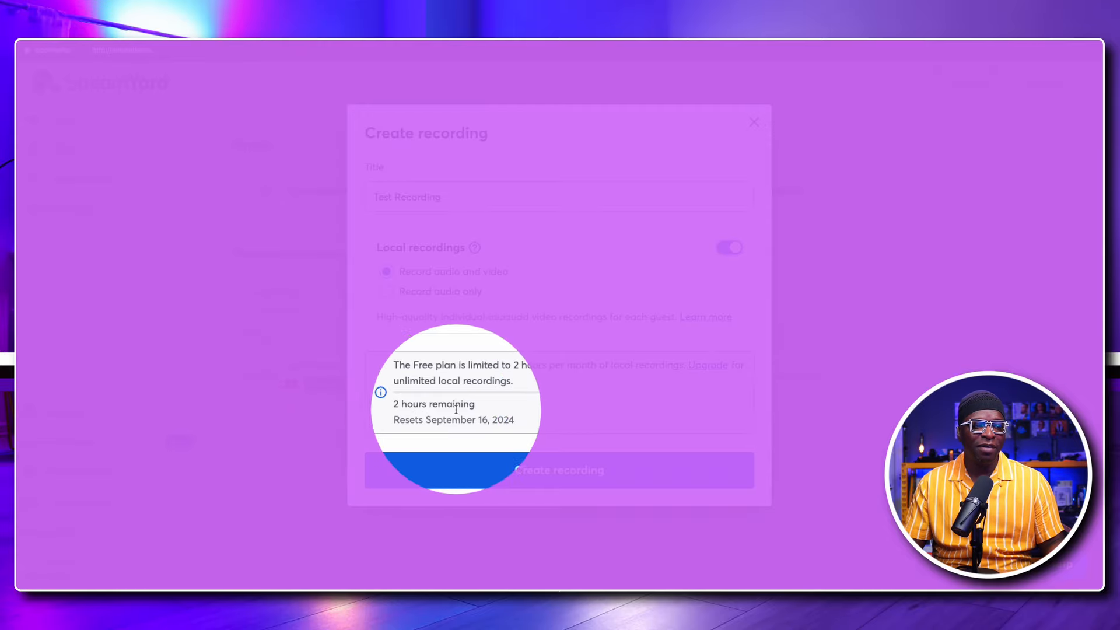
key("ctrl+s")
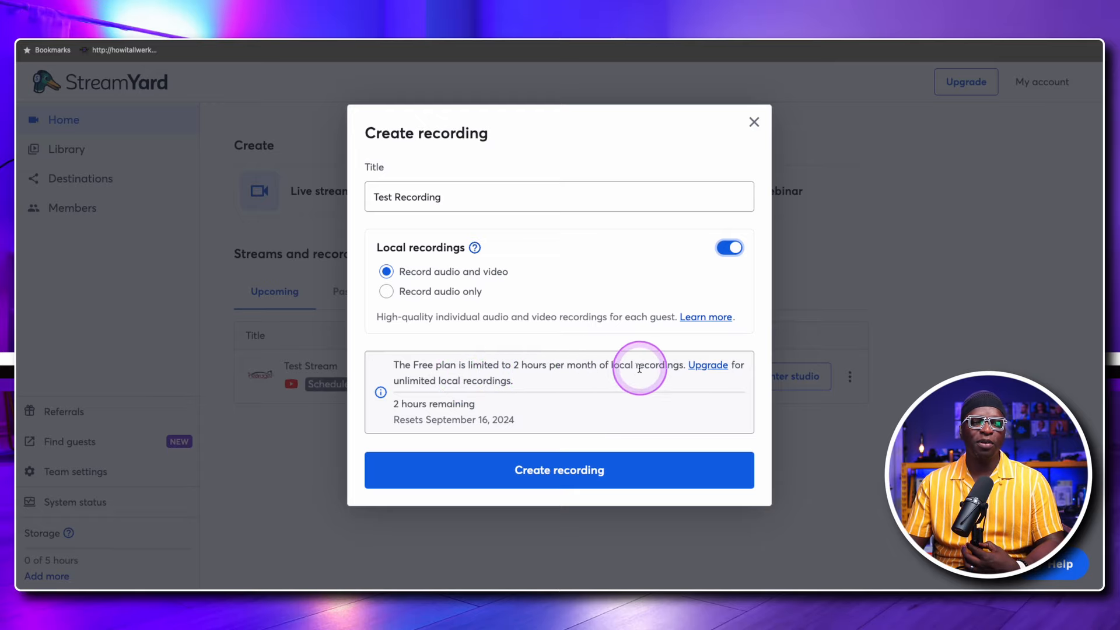
left_click(543, 473)
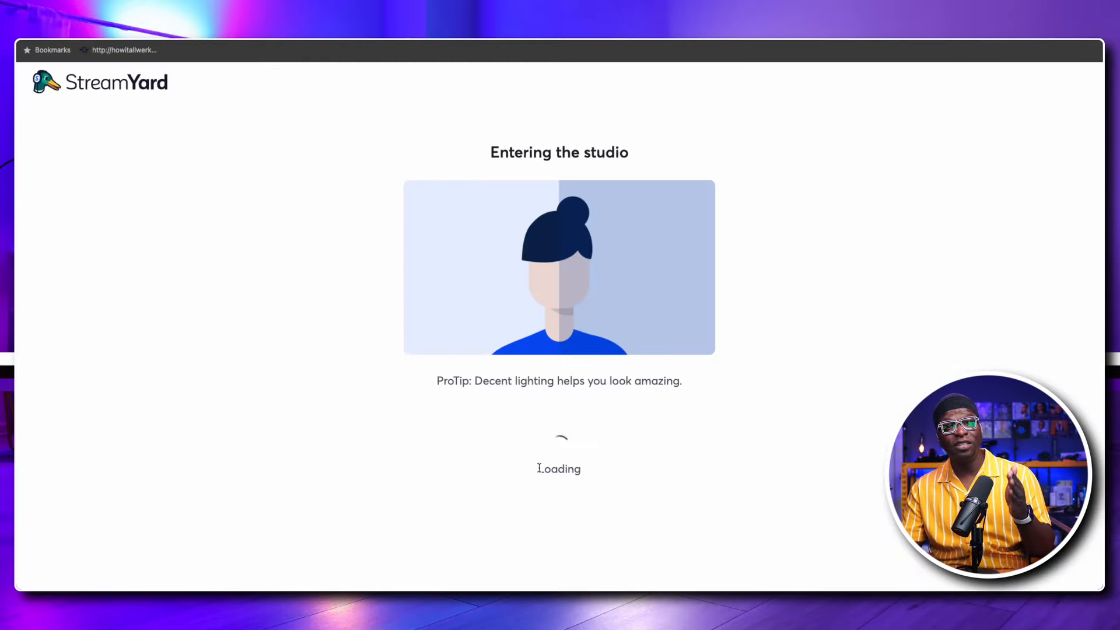
- Return to the home page and open the camera and mic check for Test Recording
left_click(108, 84)
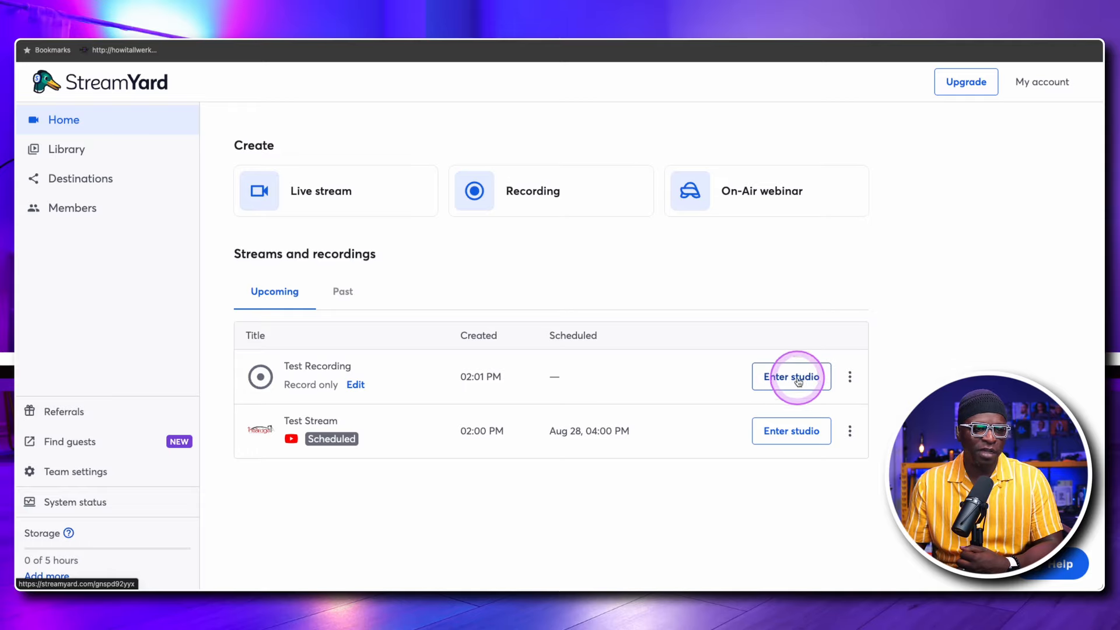
left_click(795, 376)
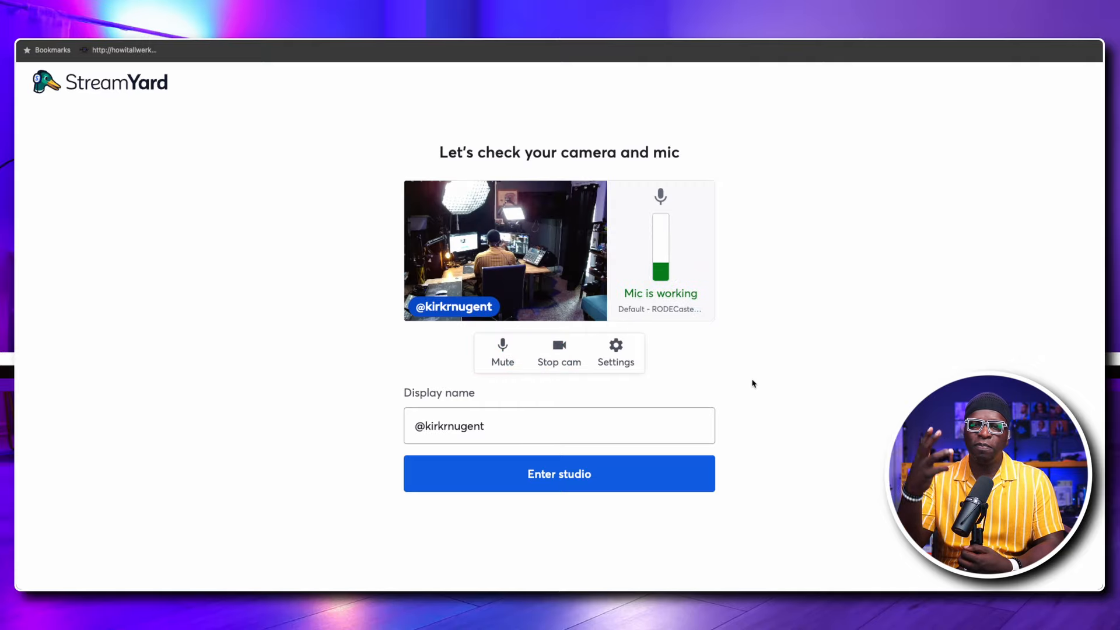
left_click(734, 370)
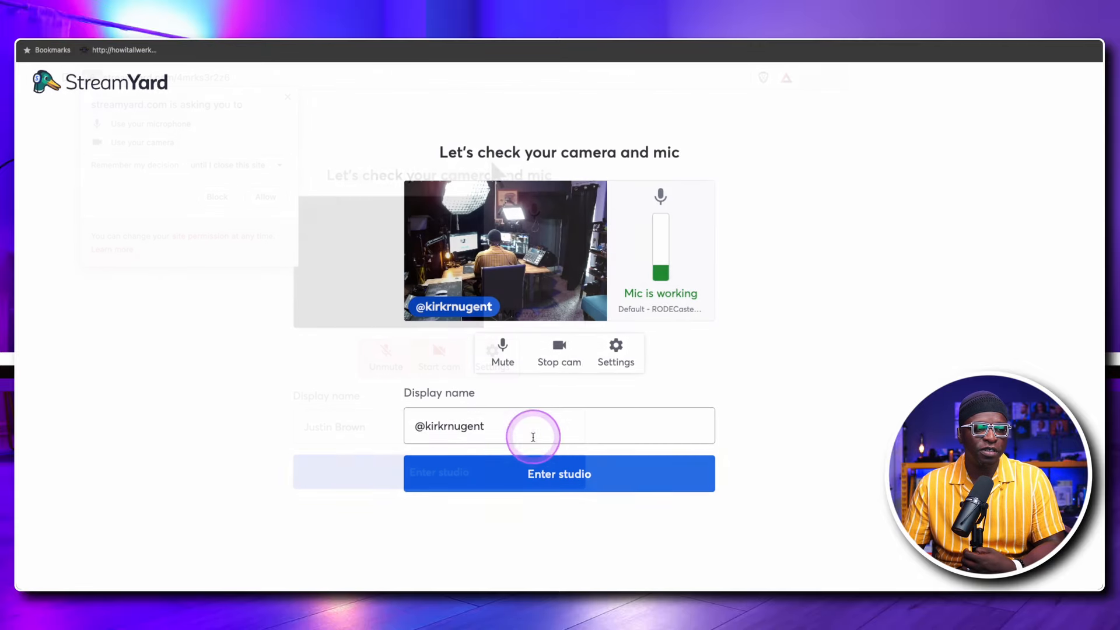
- Try to set the studio resolution to Full High Definition (1080p) in the general settings, then dismiss the upgrade offer
left_click(619, 357)
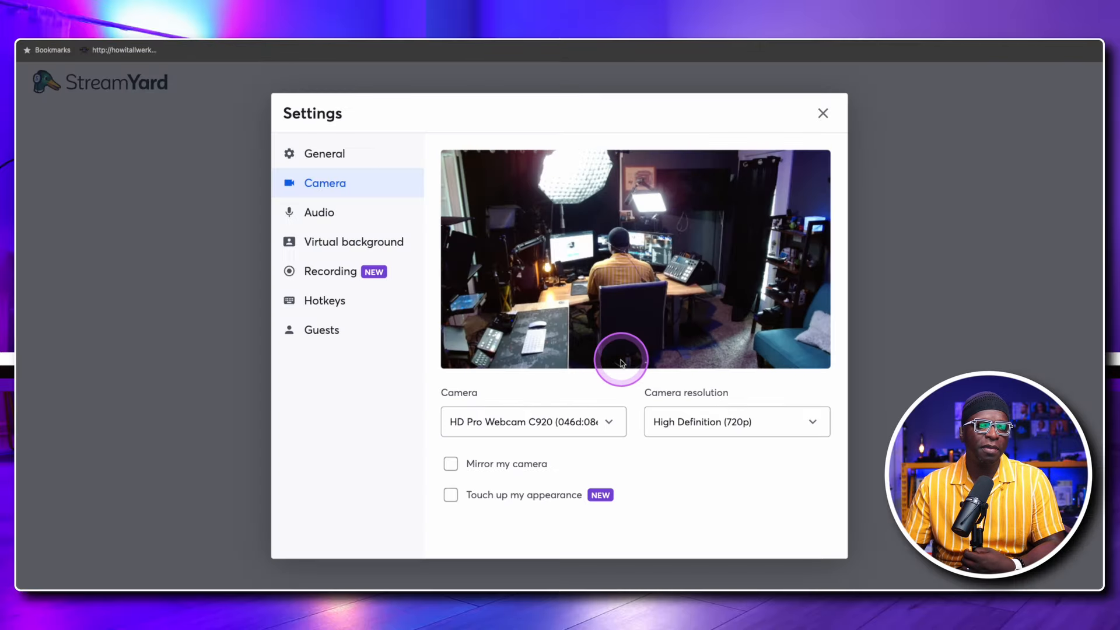
left_click(339, 156)
left_click(586, 196)
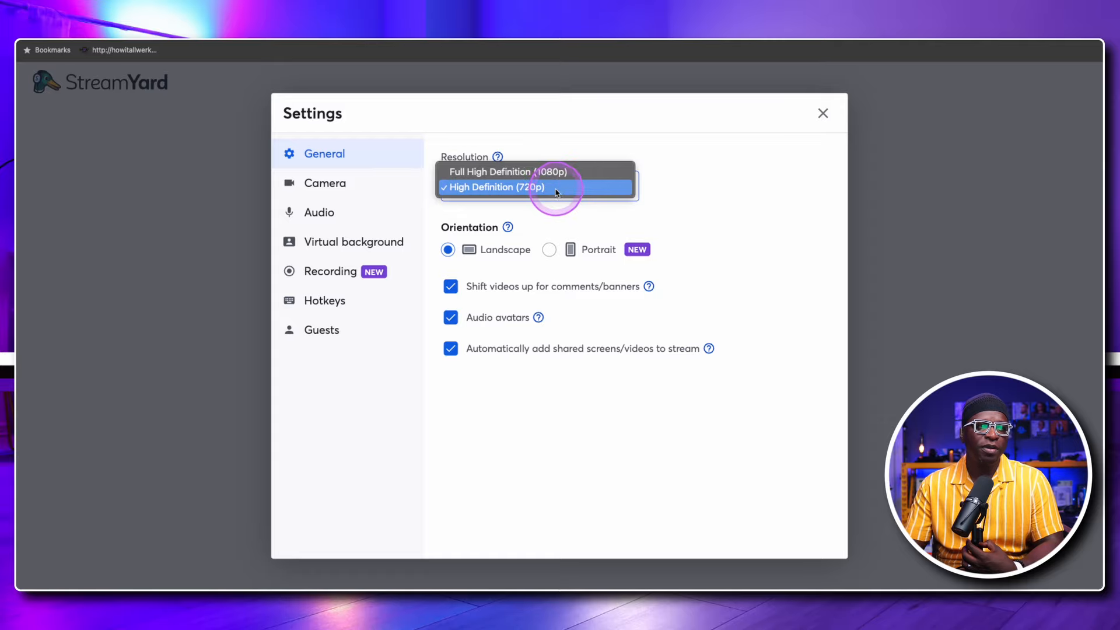
left_click(514, 171)
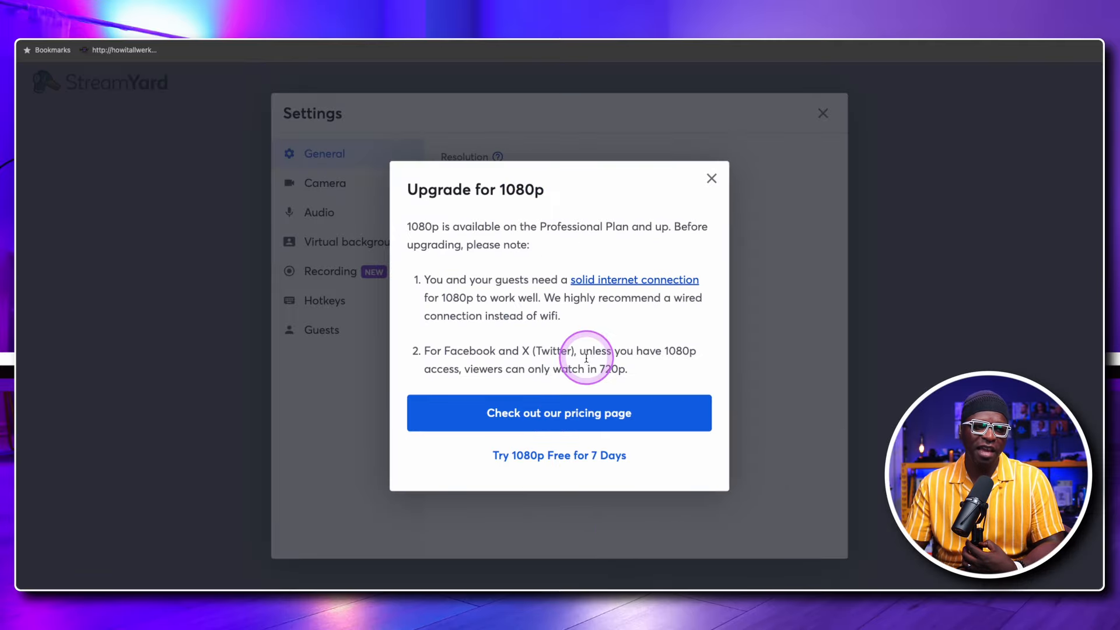
left_click(710, 180)
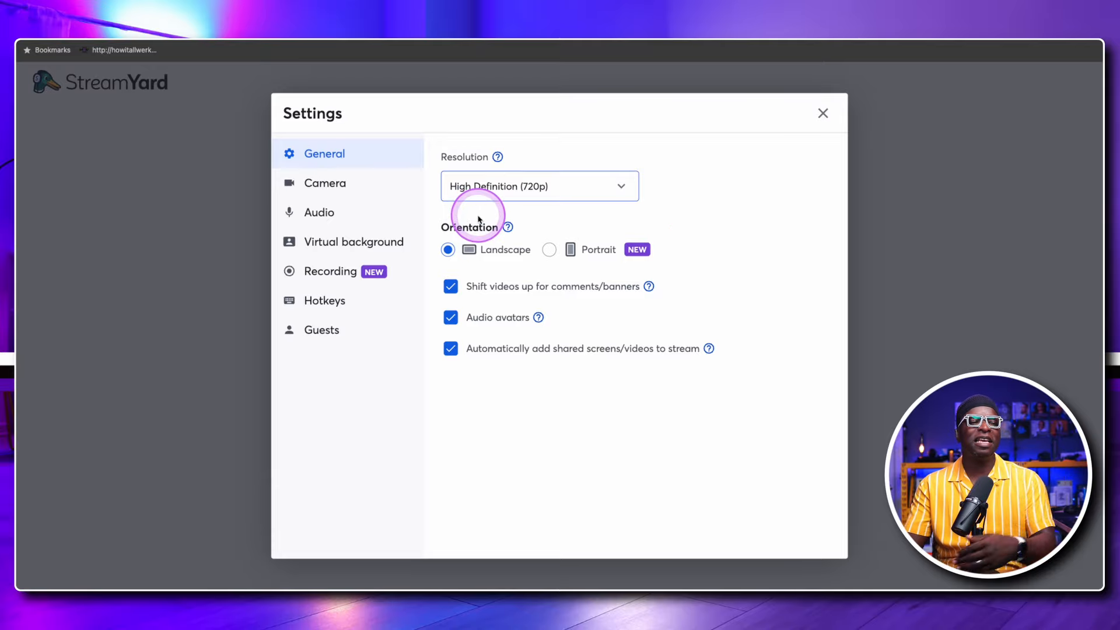
- Try the Portrait orientation and switch back to Landscape
left_click(549, 250)
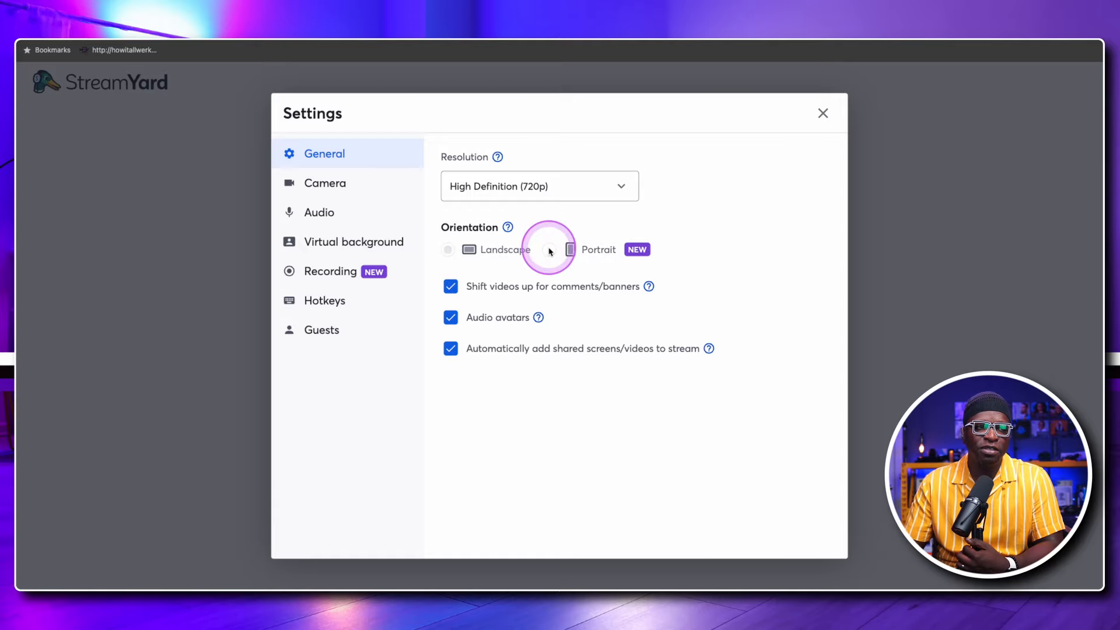
left_click(549, 249)
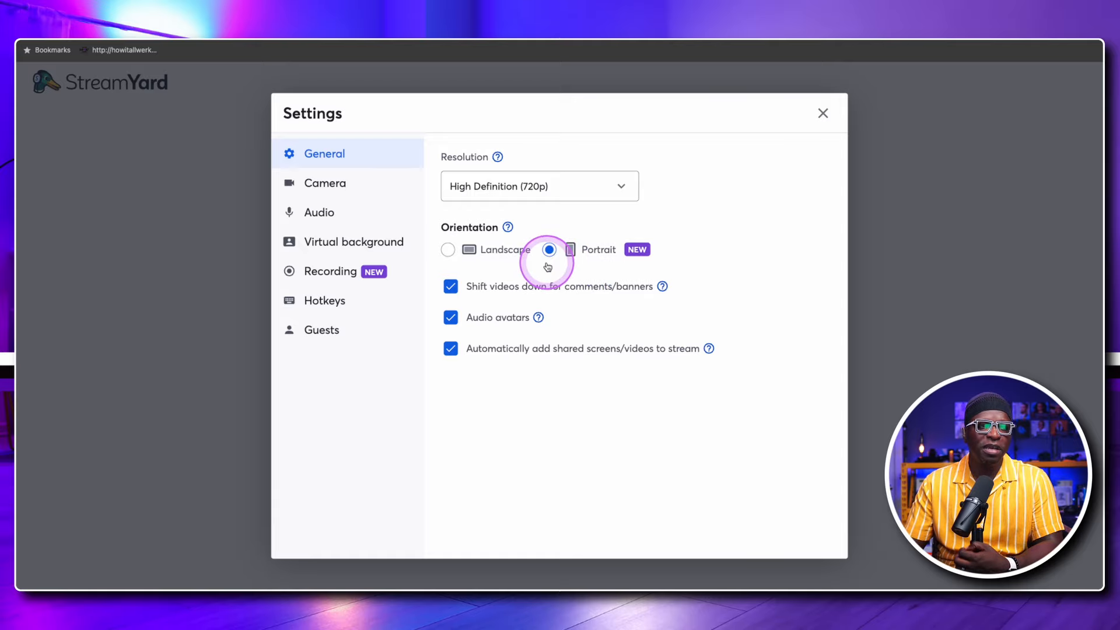
left_click(448, 251)
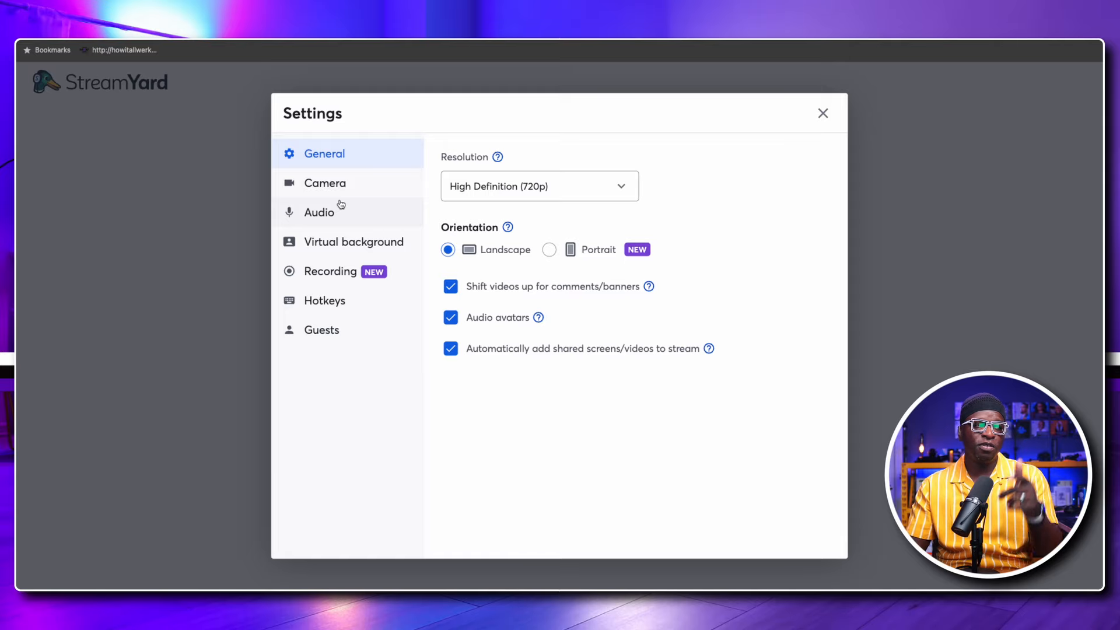
- Set the studio camera to Cam Link 4K
left_click(323, 182)
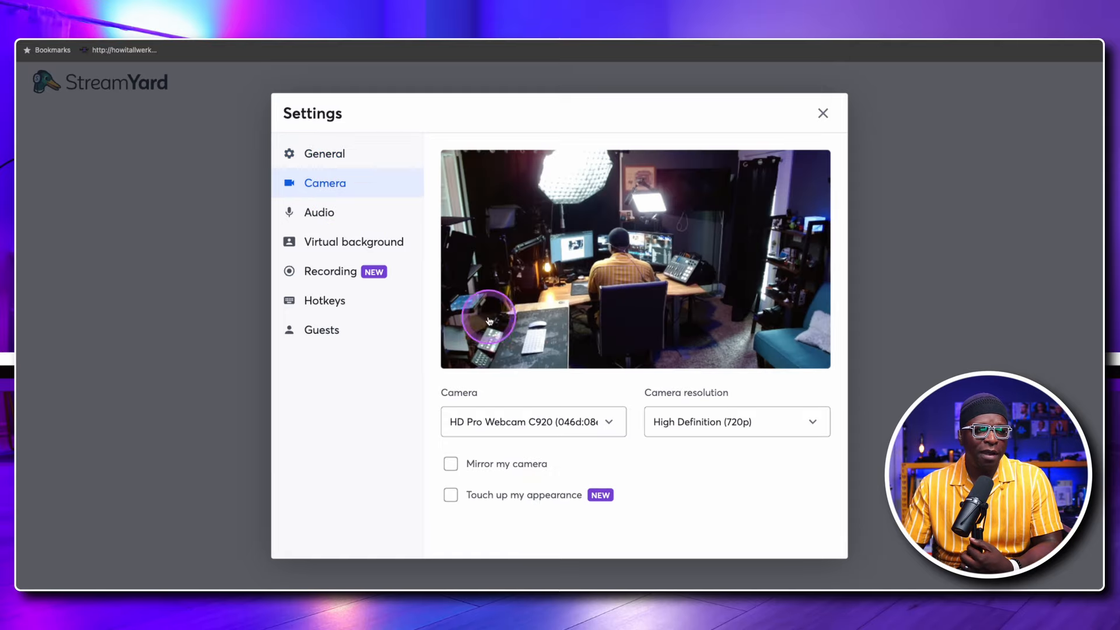
left_click(563, 416)
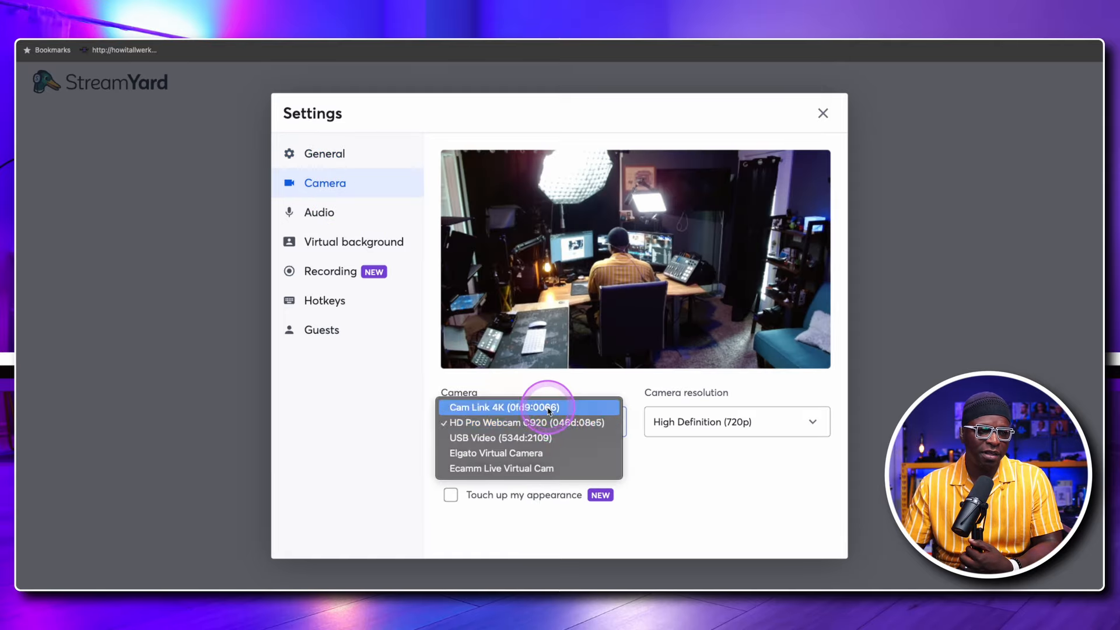
left_click(548, 408)
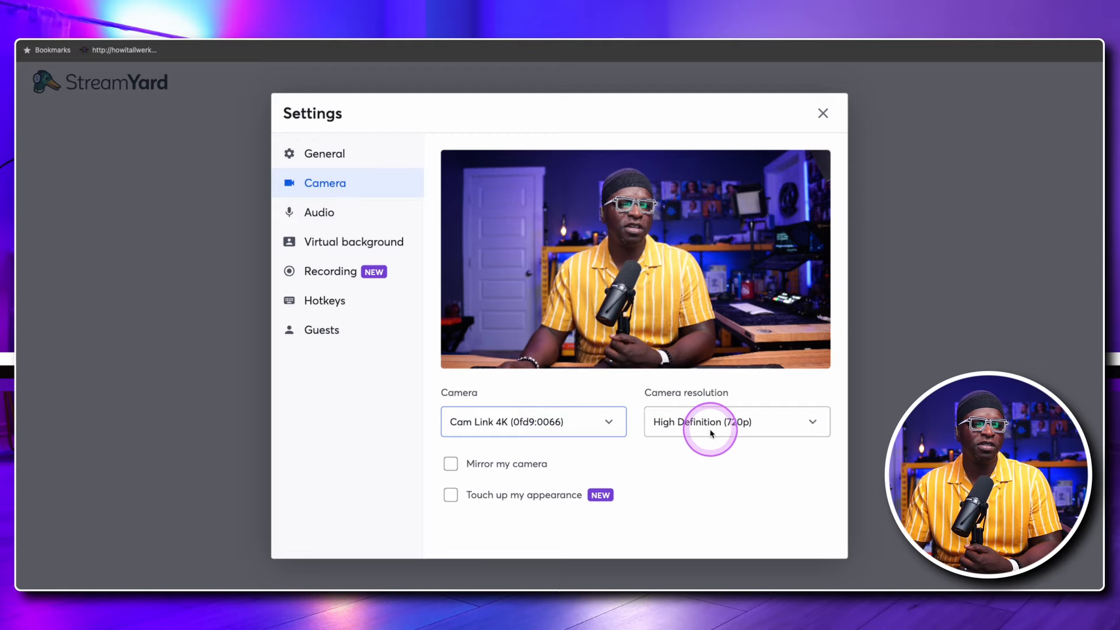
- Try out the Mirror my camera and Touch up my appearance options, turning each off again
left_click(505, 467)
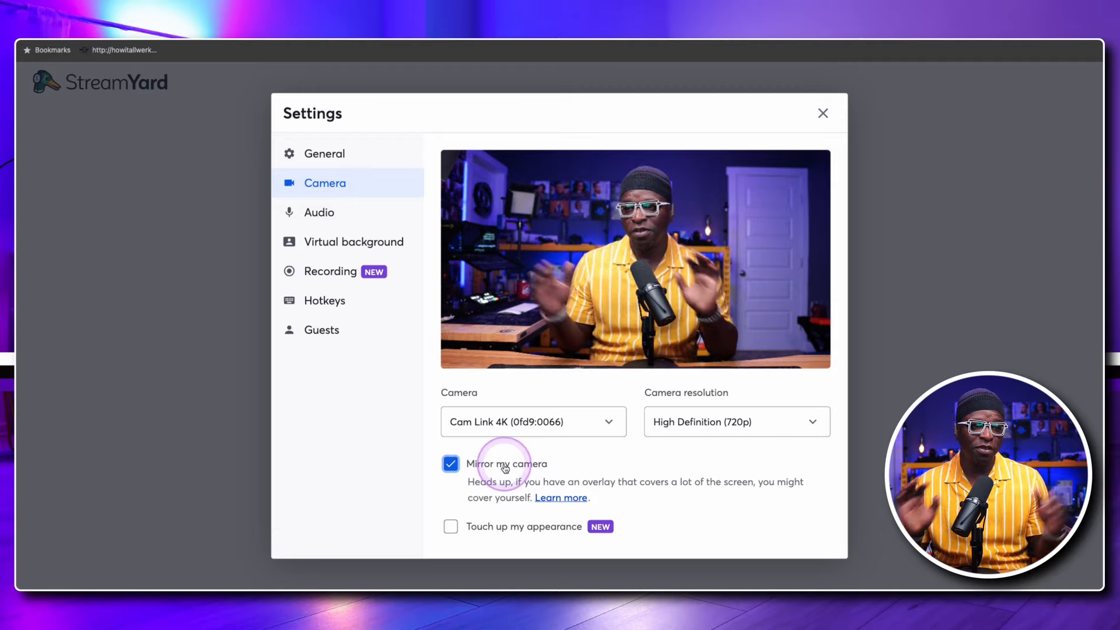
left_click(505, 467)
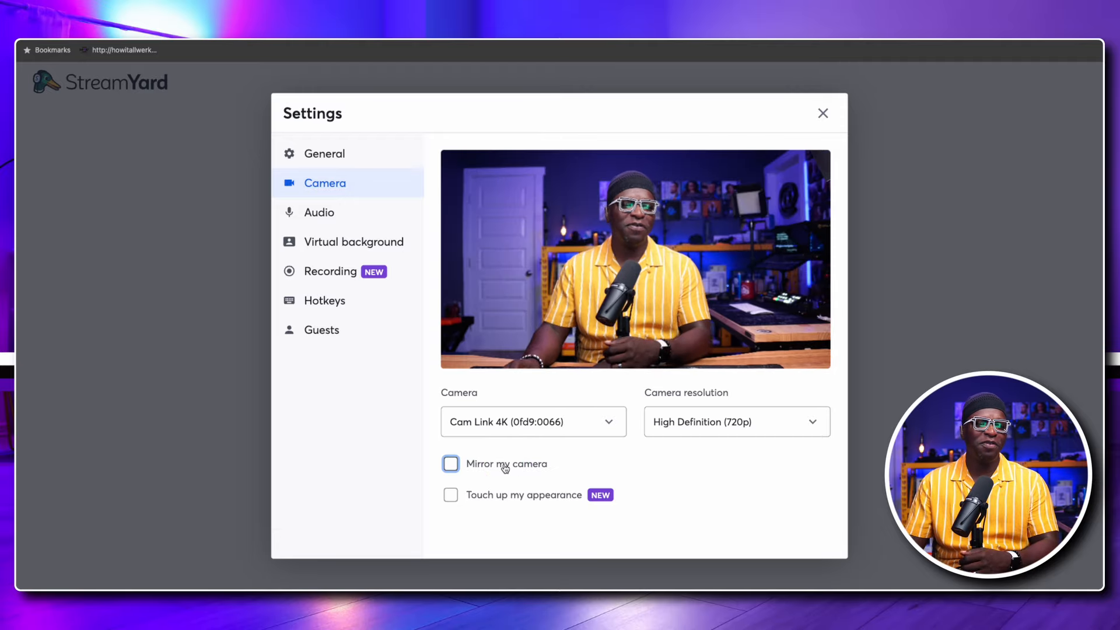
left_click(522, 497)
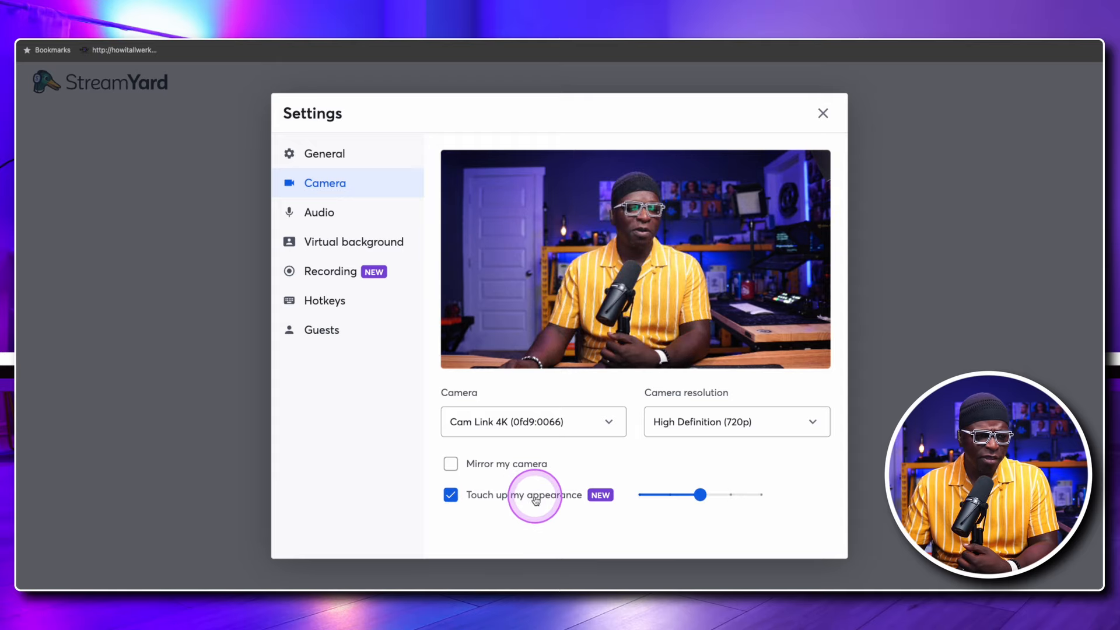
mouse_move(695, 495)
left_mouse_down()
mouse_move(763, 494)
mouse_move(700, 498)
left_mouse_up()
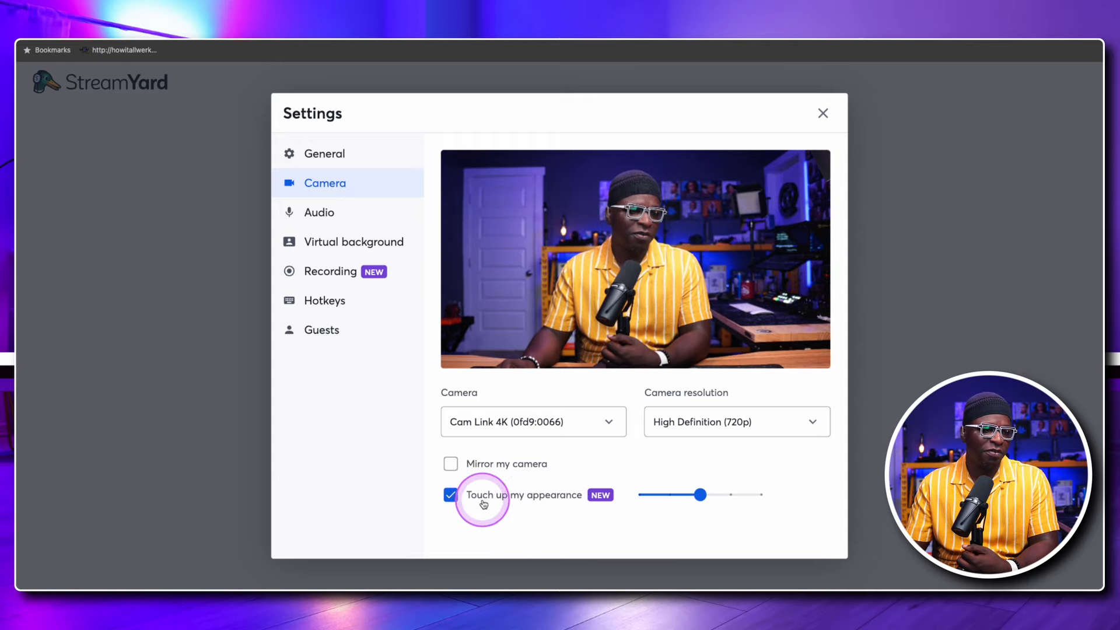
left_click(451, 495)
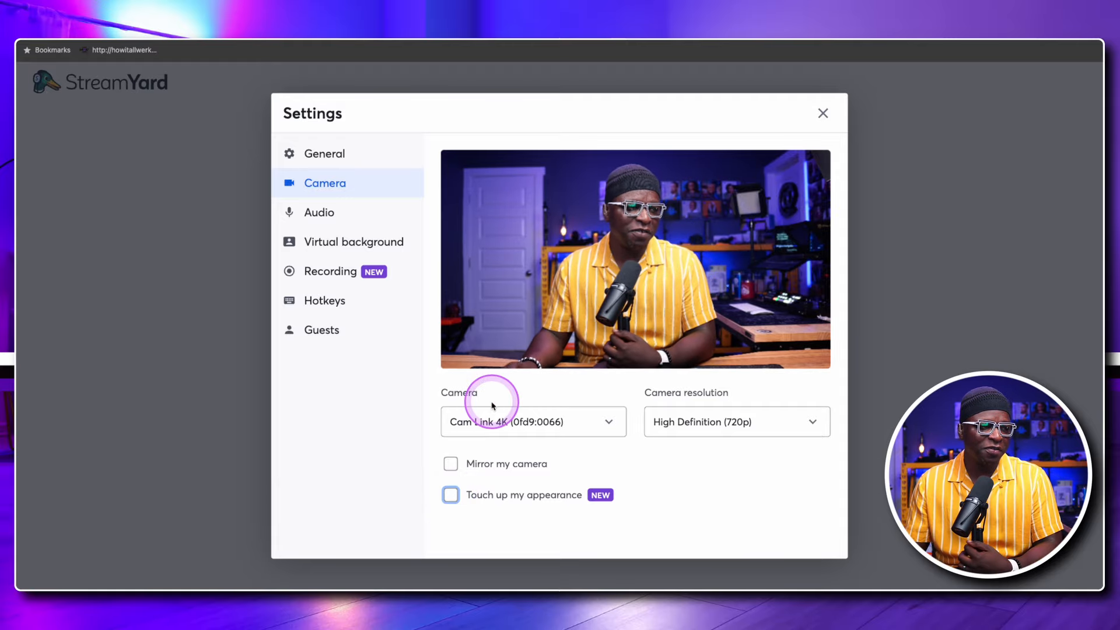
- Review the mic and speaker selection in the audio settings and test the speaker output
left_click(336, 215)
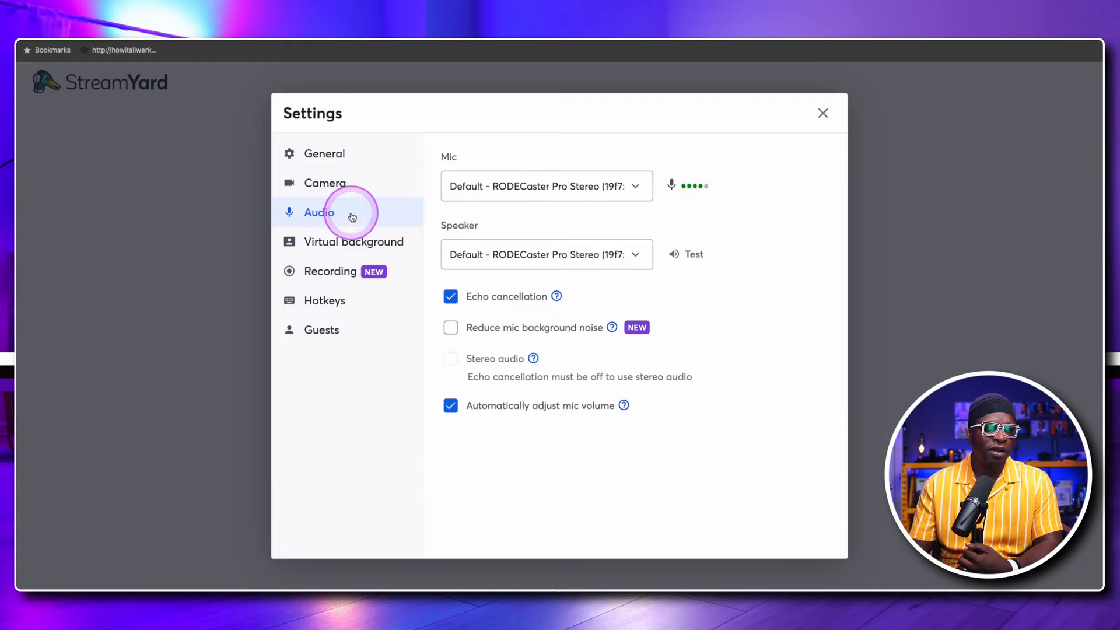
left_click(579, 216)
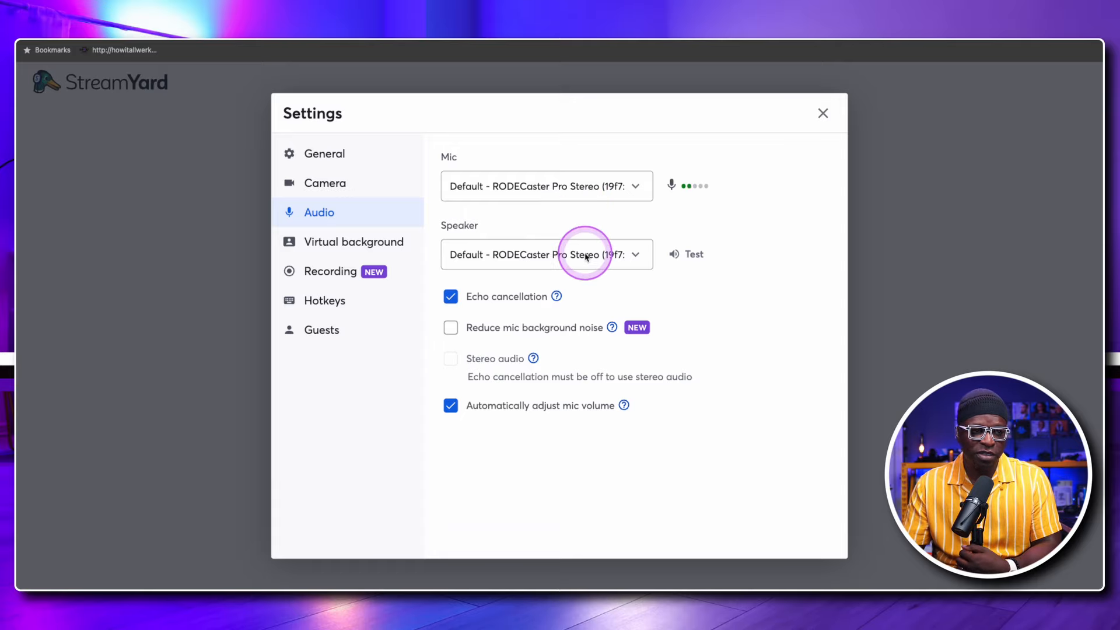
left_click(698, 257)
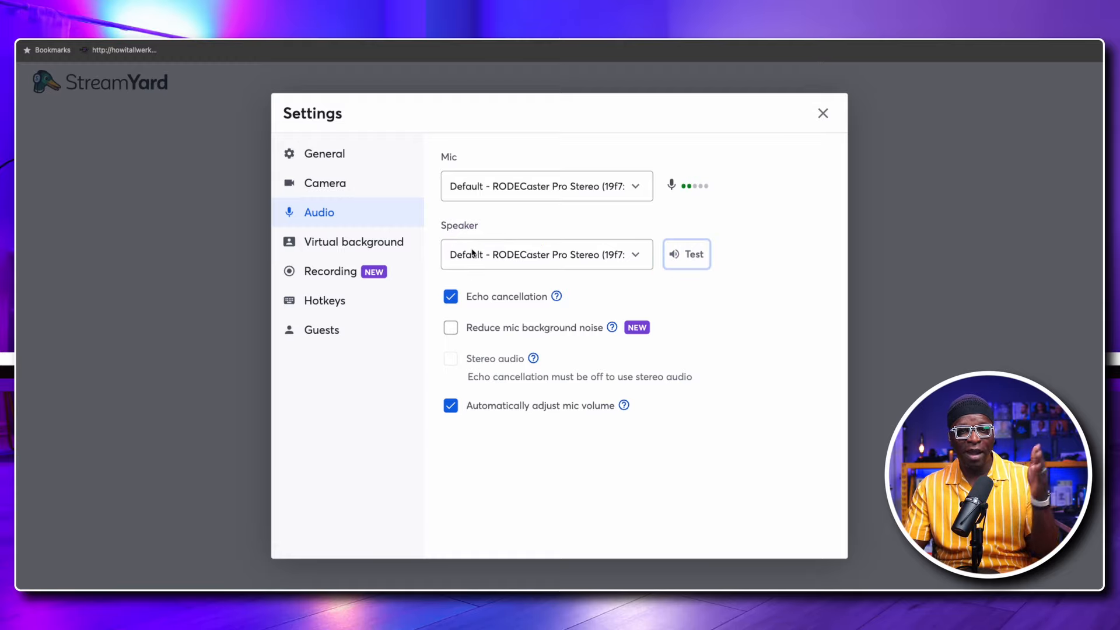
- Try the Blur virtual background on the camera and set it back to None
left_click(354, 244)
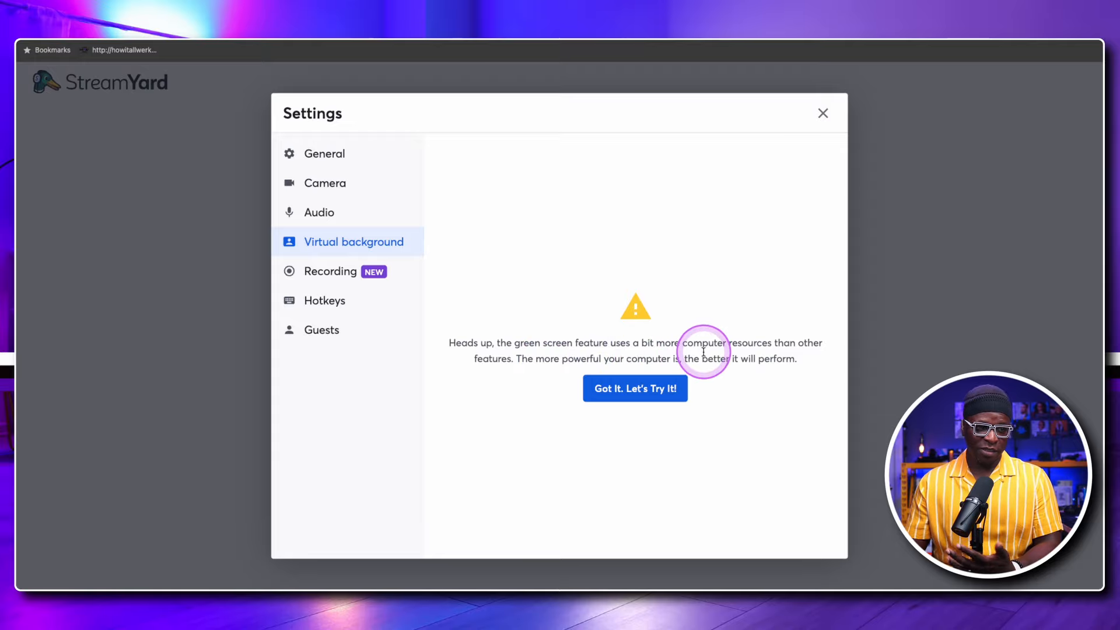
left_click(638, 394)
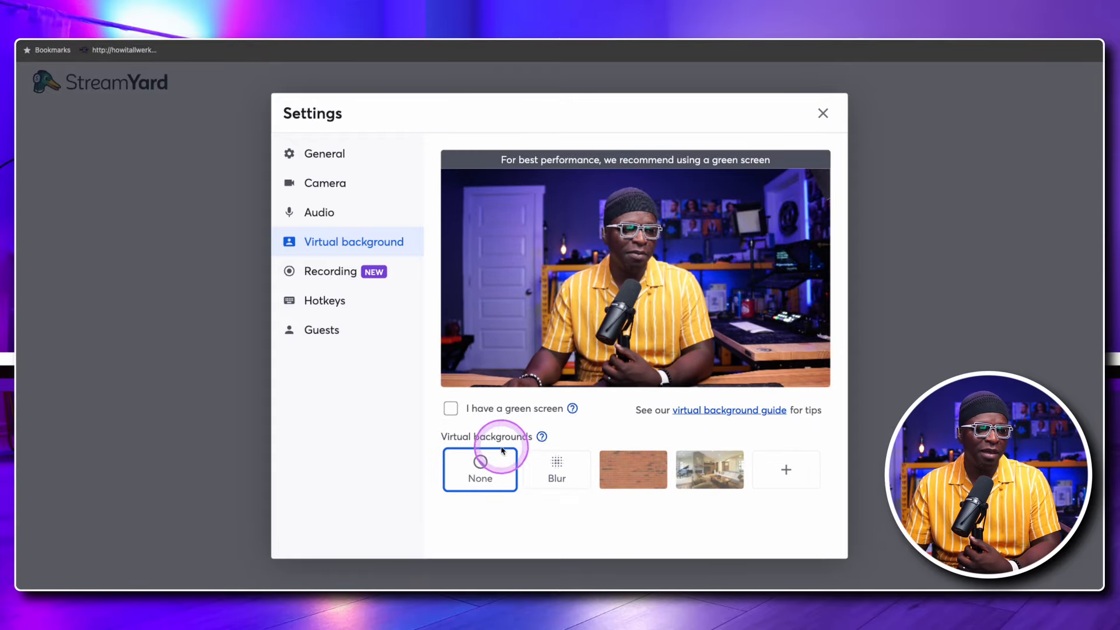
left_click(568, 478)
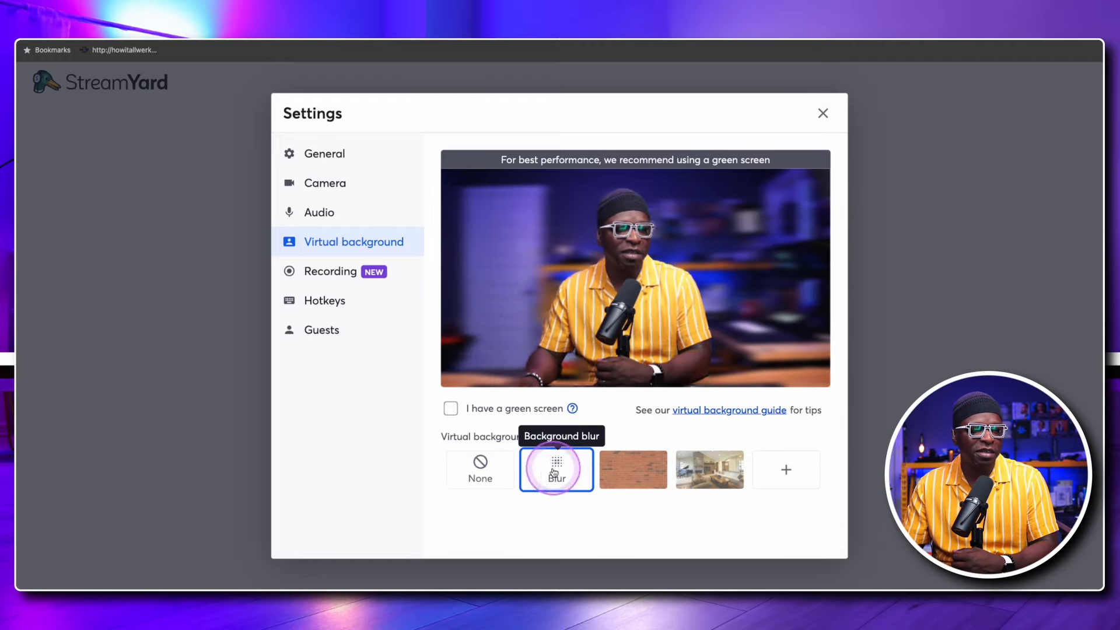
left_click(482, 460)
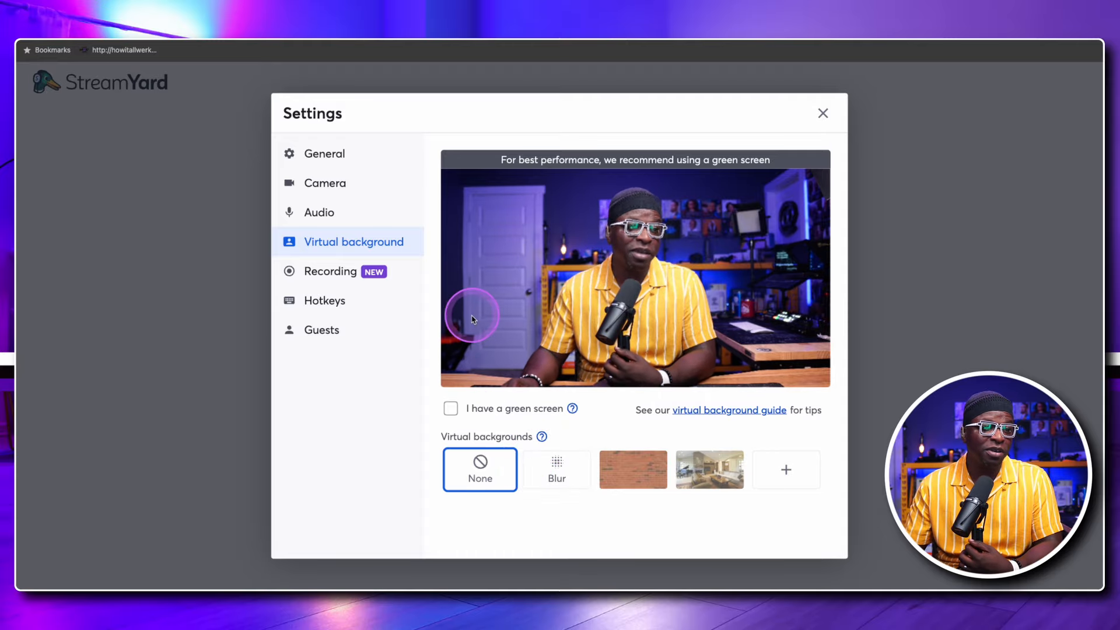
- Review the local recording, hotkey and guest settings, and recheck the general options
left_click(346, 274)
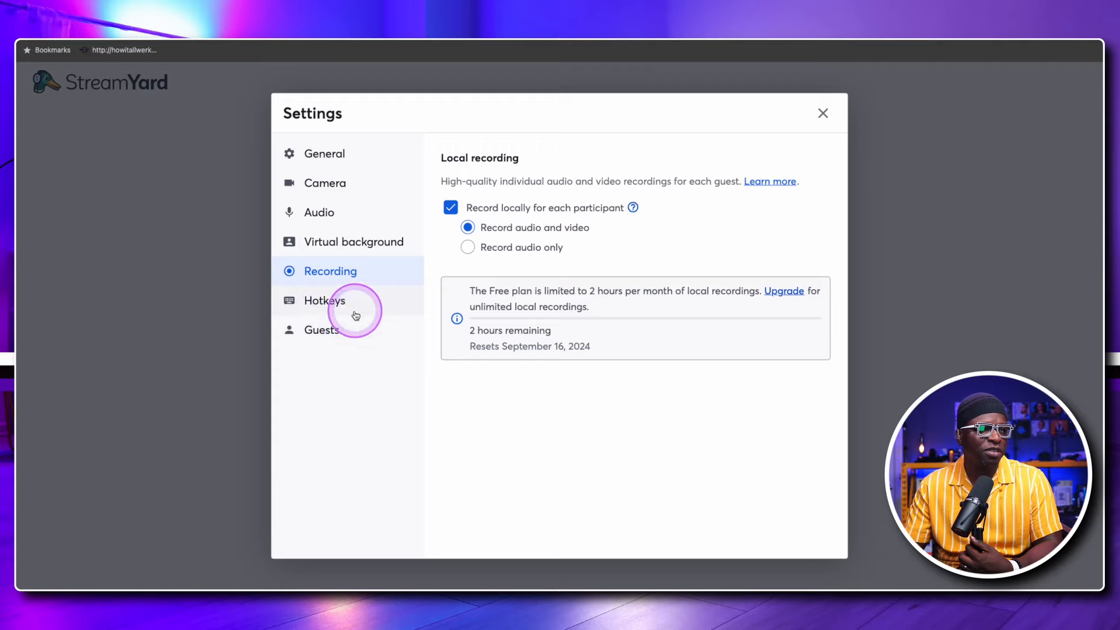
left_click(326, 298)
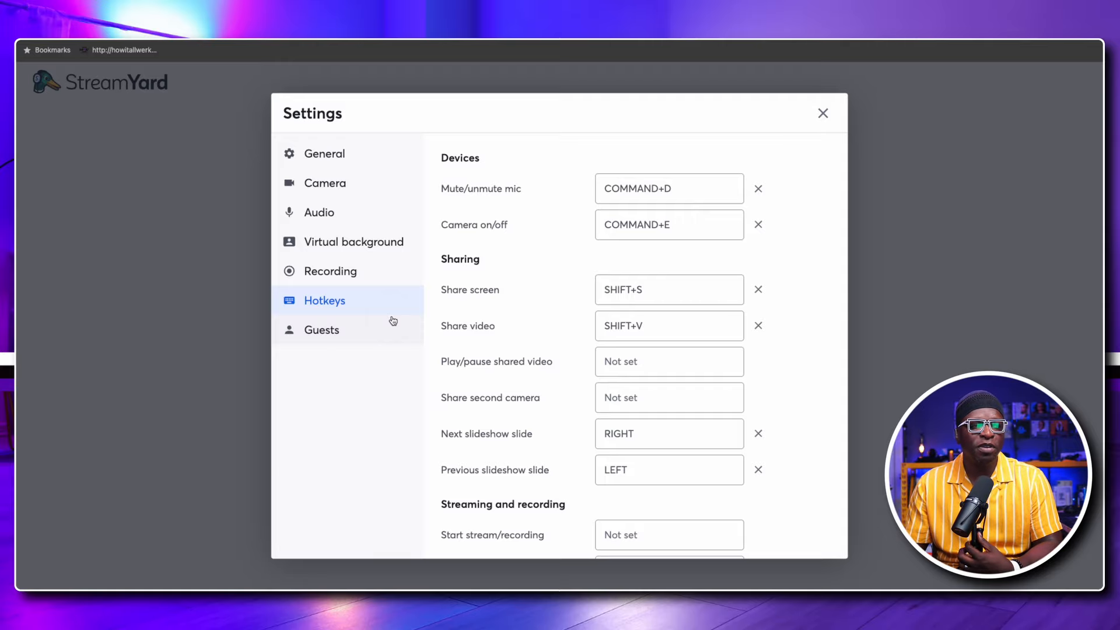
left_click(391, 321)
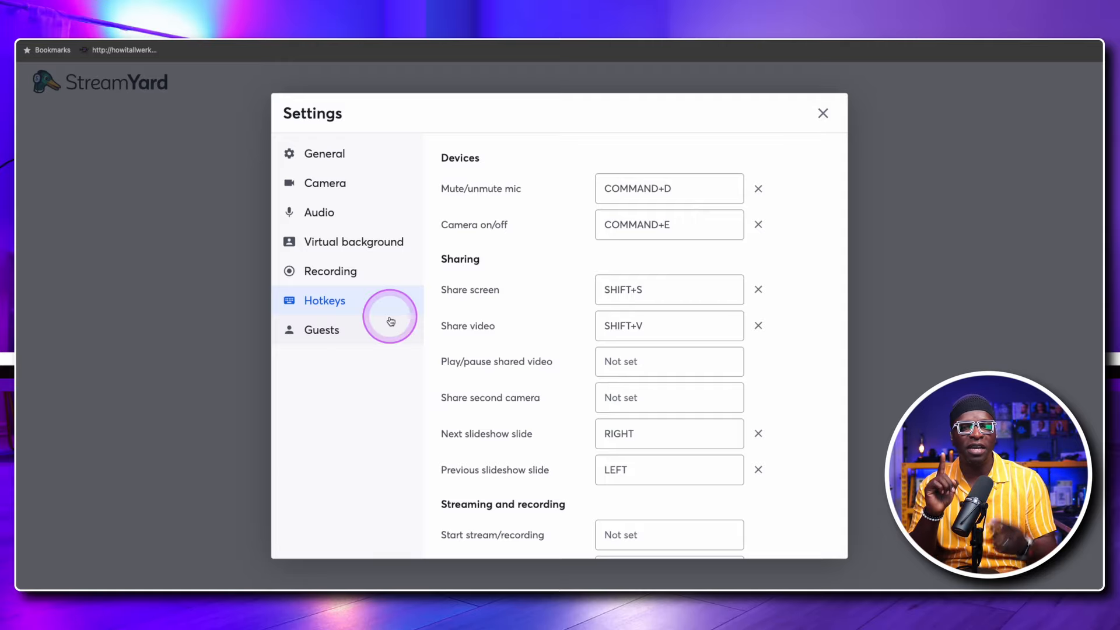
left_click(332, 329)
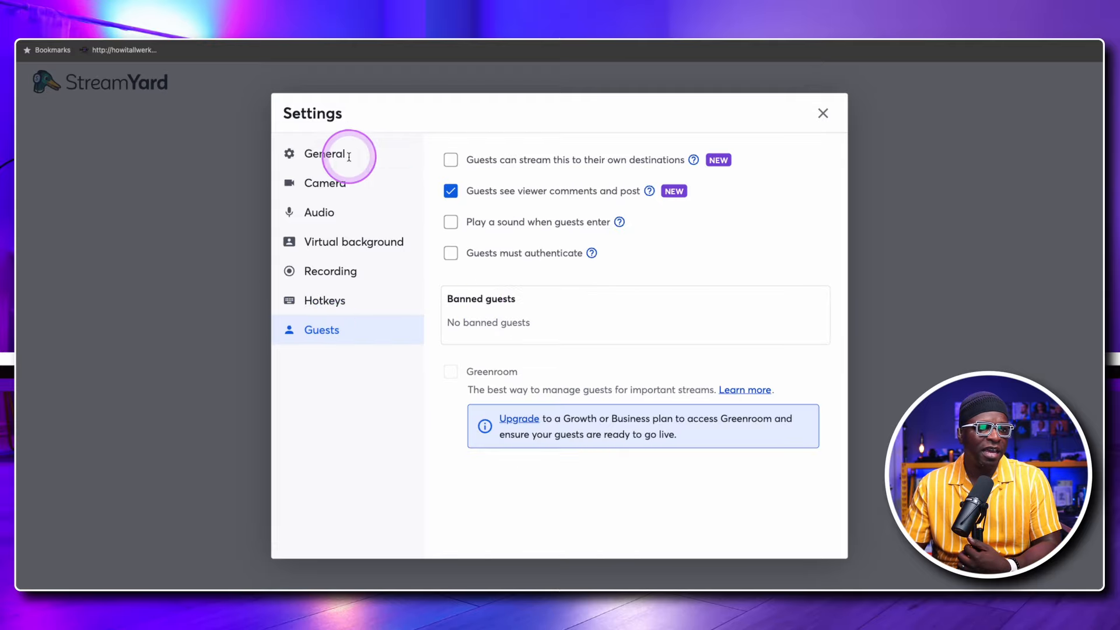
left_click(328, 157)
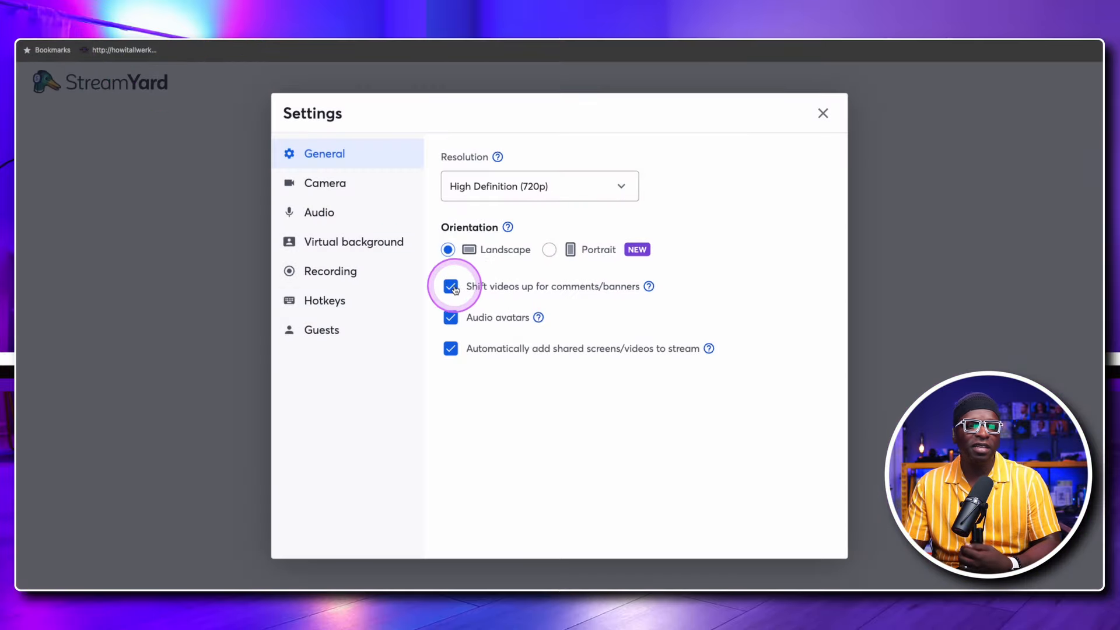
- Enter the Test Recording studio and dismiss the local recordings and custom layouts notices
left_click(821, 114)
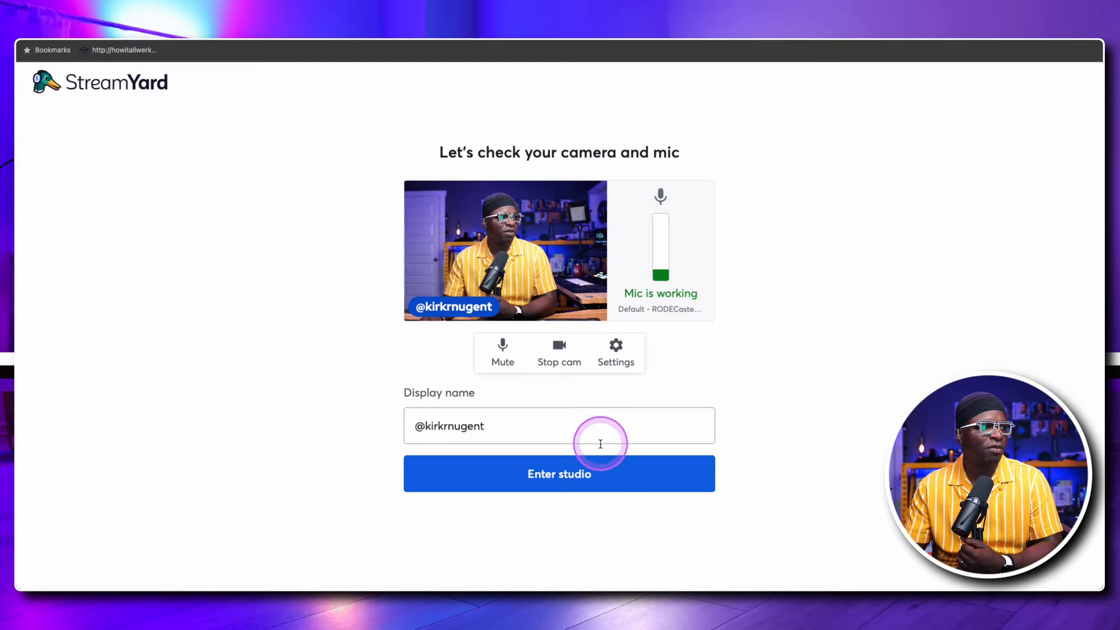
left_click(585, 476)
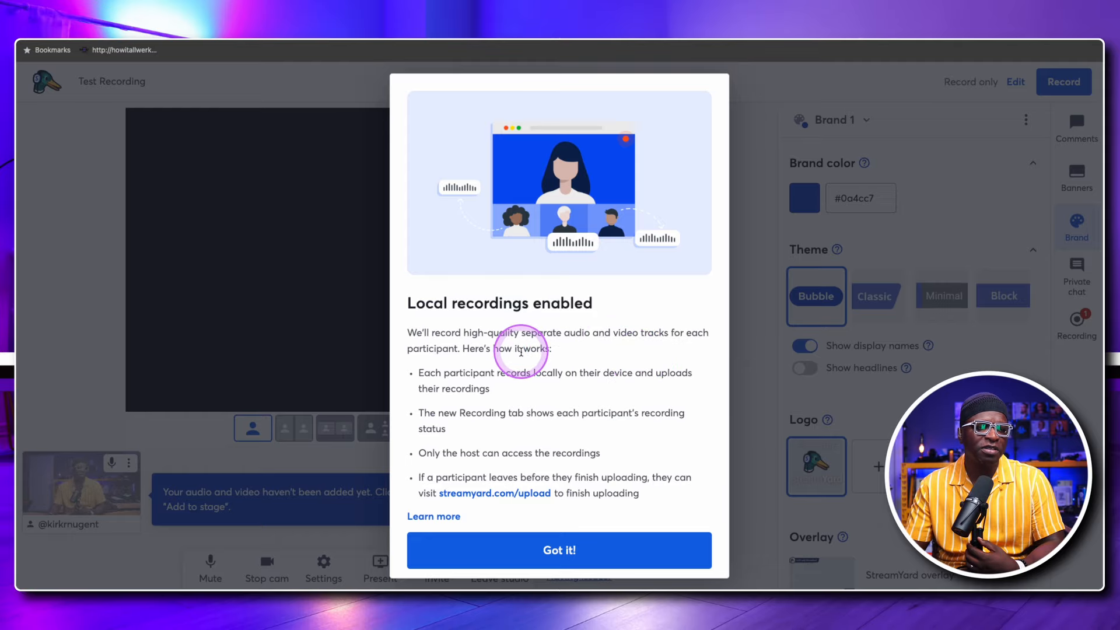
left_click(559, 550)
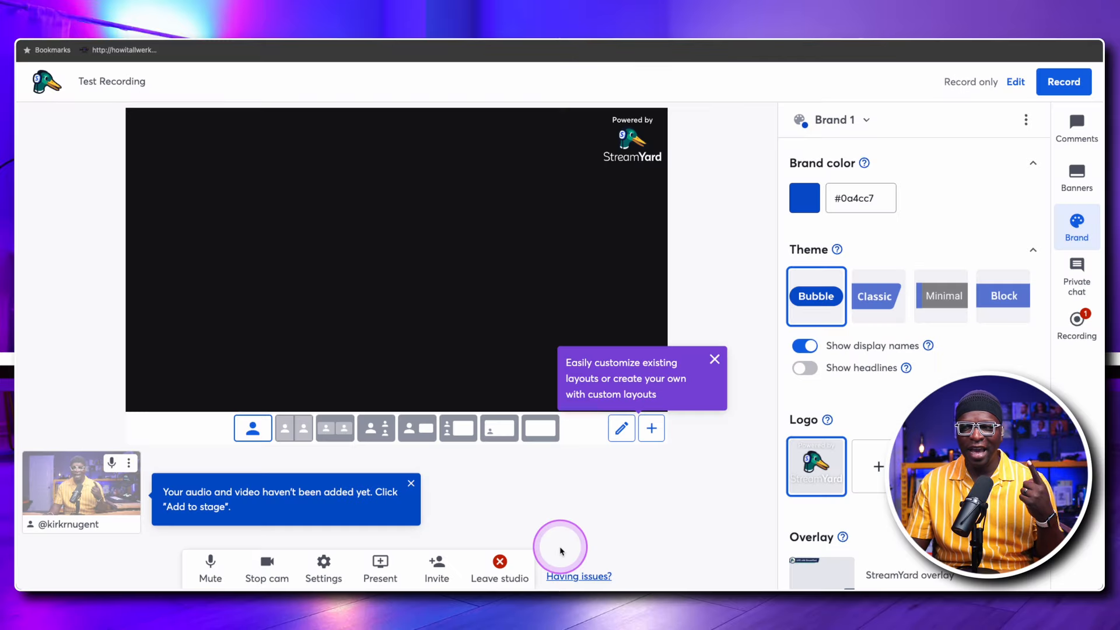
left_click(715, 359)
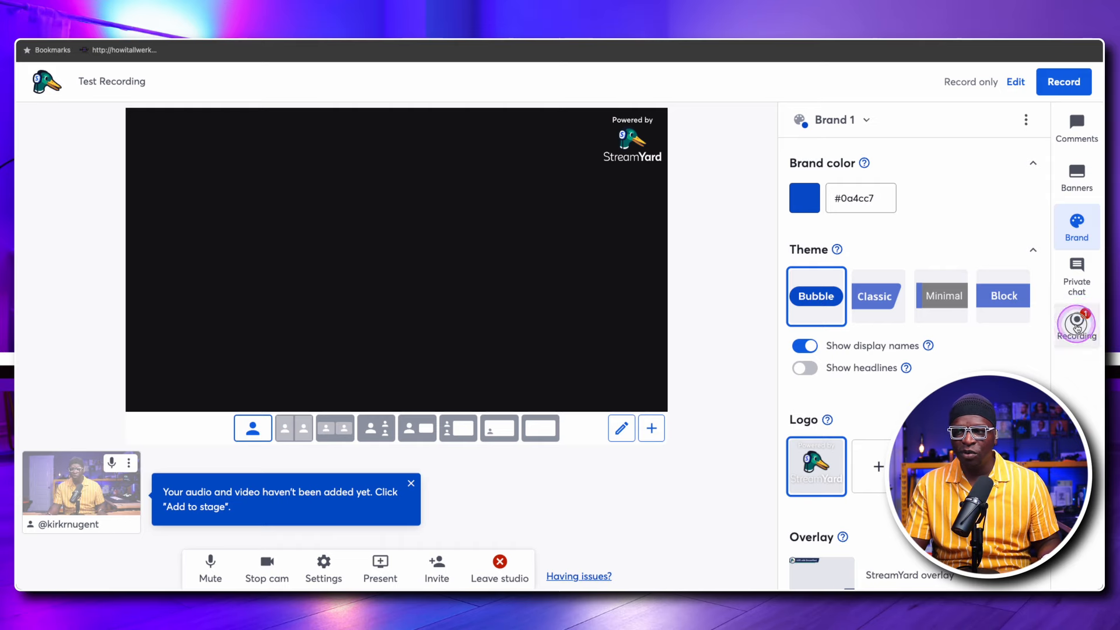
- Check the recording status of the Test Recording studio
left_click(1077, 322)
mouse_move(863, 232)
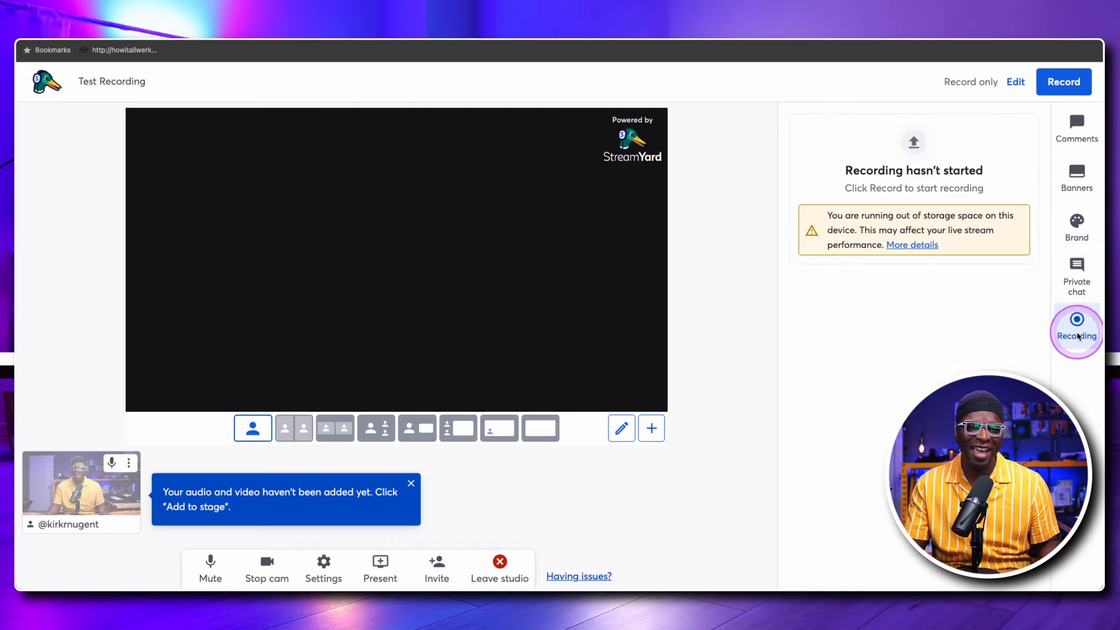
- Look through the recording status, comments and brand options, and dismiss the notice about adding audio and video to the stage
left_click(1079, 331)
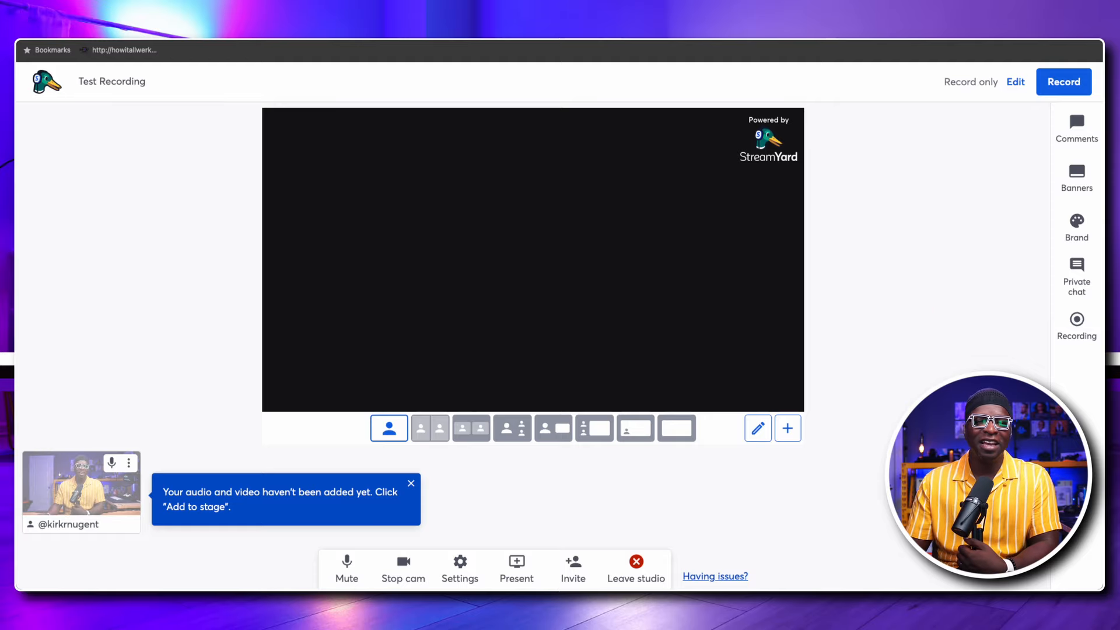
left_click(1076, 326)
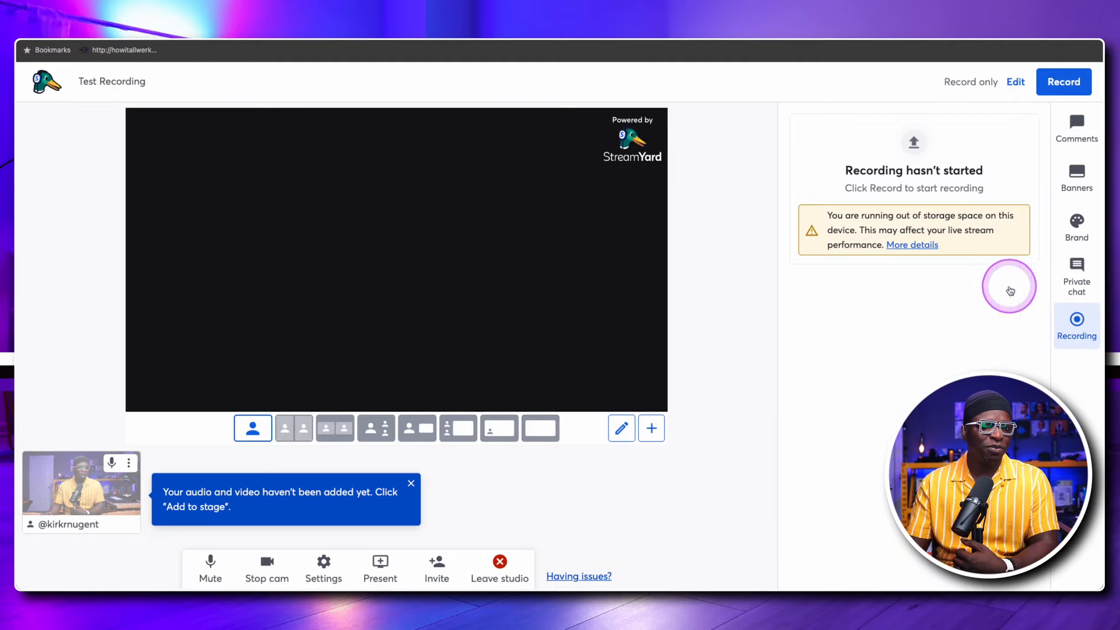
left_click(1076, 176)
left_click(1069, 145)
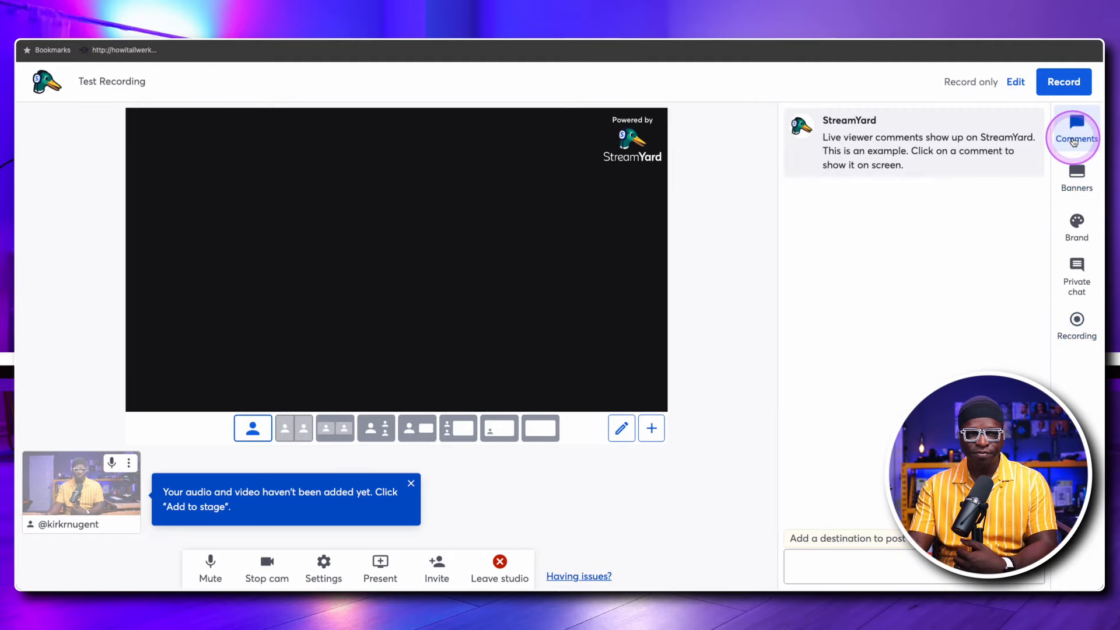
left_click(1076, 224)
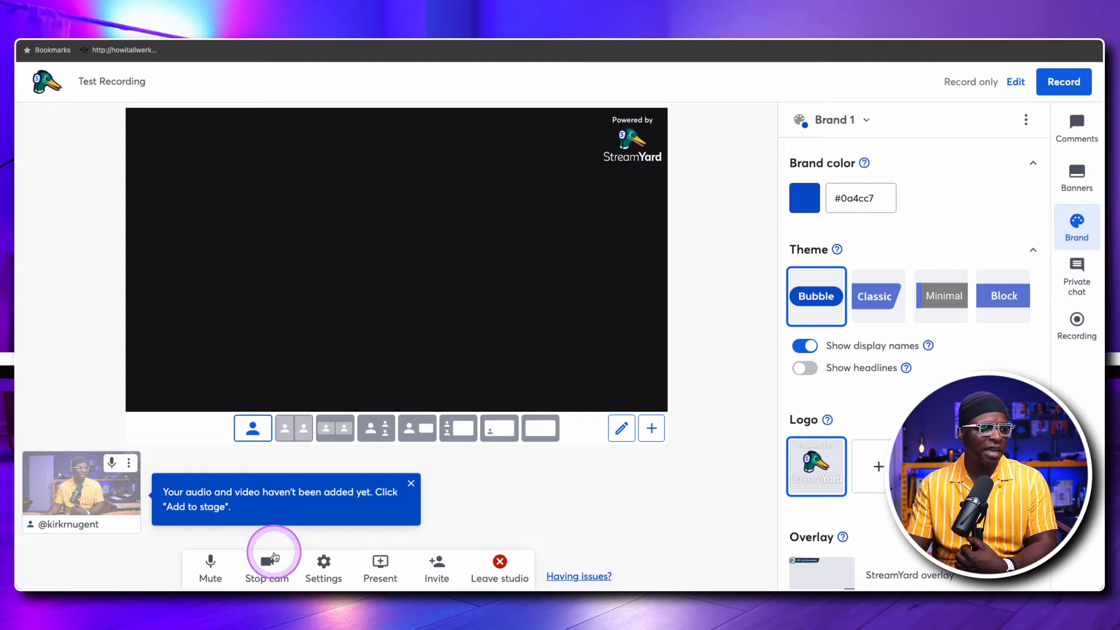
left_click(411, 484)
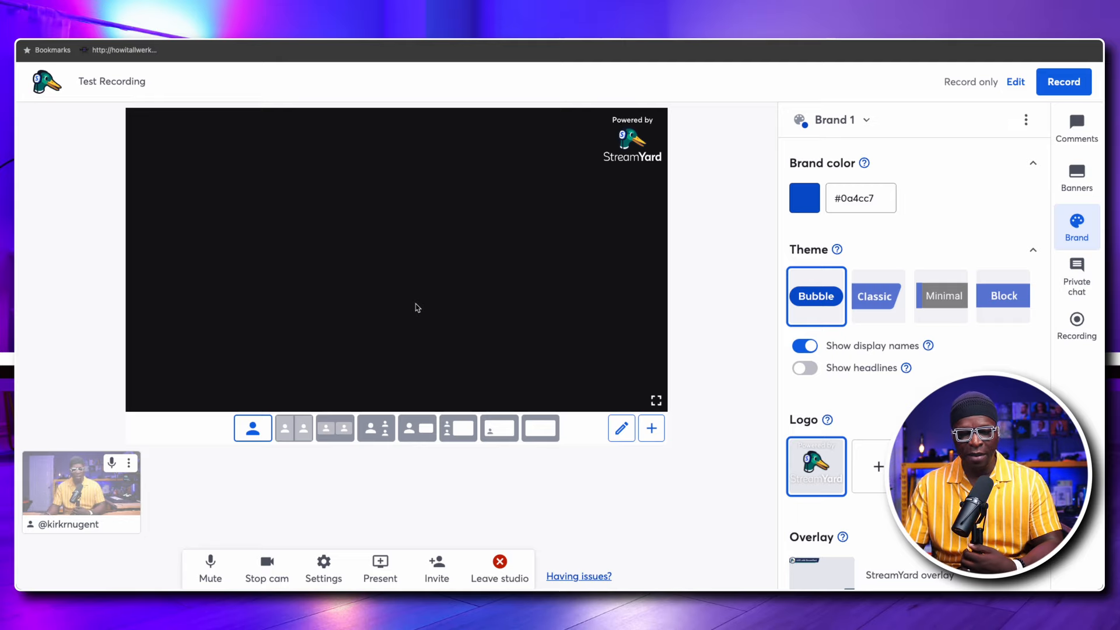
- Mute and unmute the microphone, and turn the camera off and back on
left_click(210, 561)
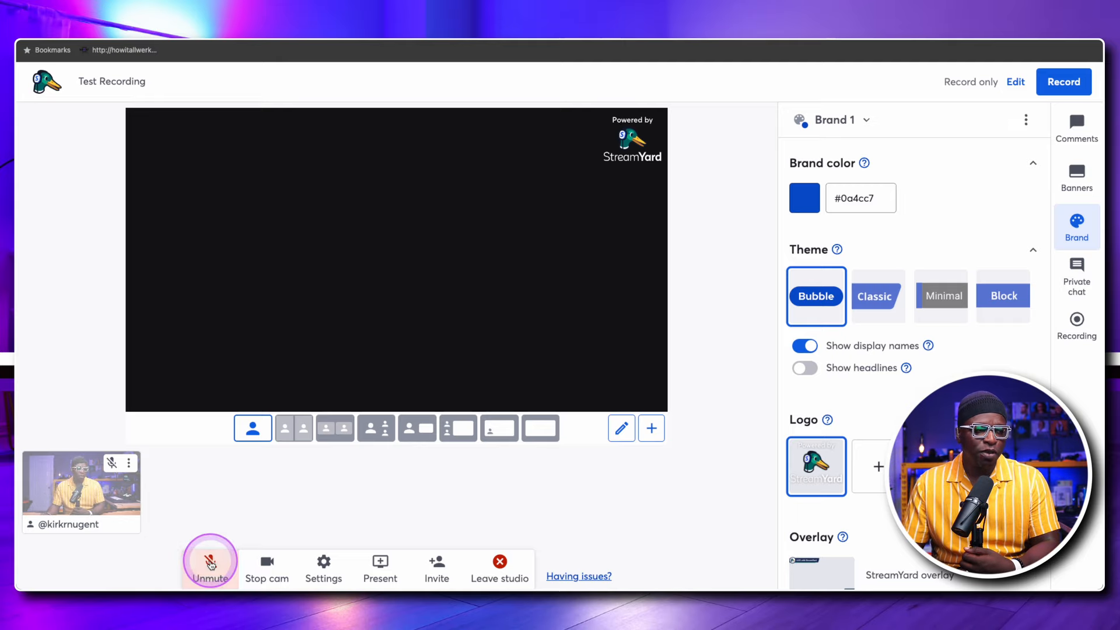
left_click(210, 561)
left_click(263, 568)
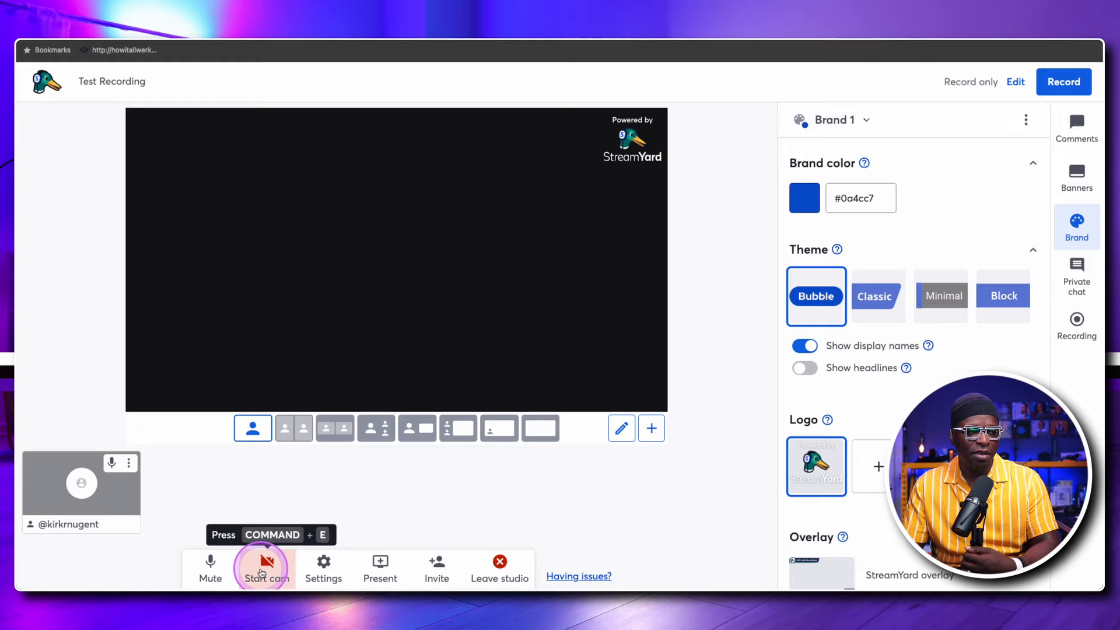
left_click(259, 563)
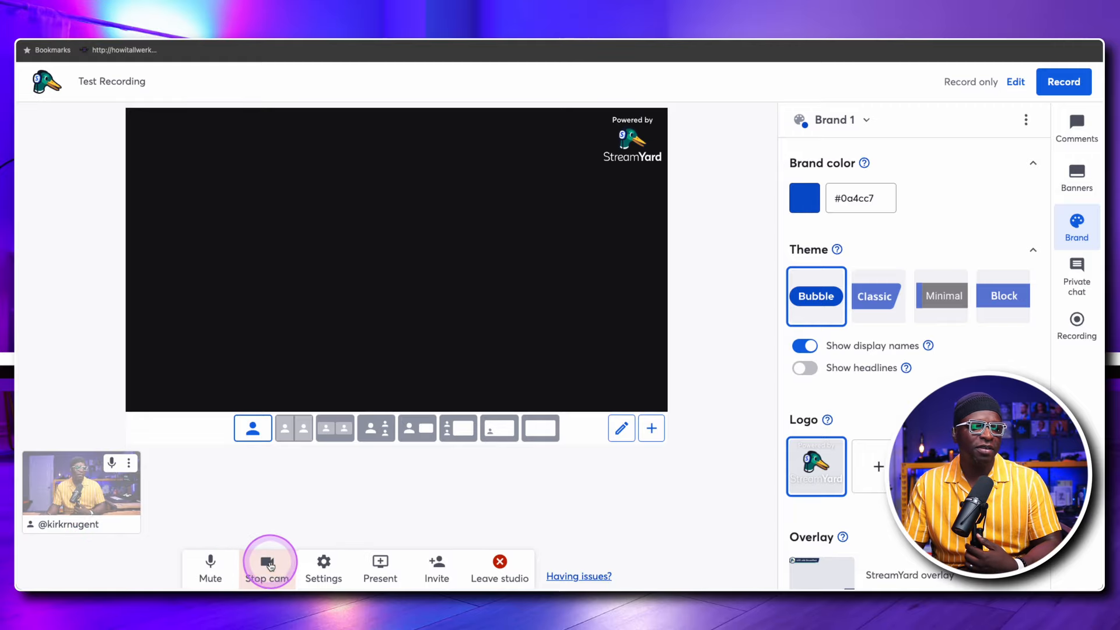
- Review the general, camera, audio and virtual background settings from inside the studio, and close the settings
left_click(324, 563)
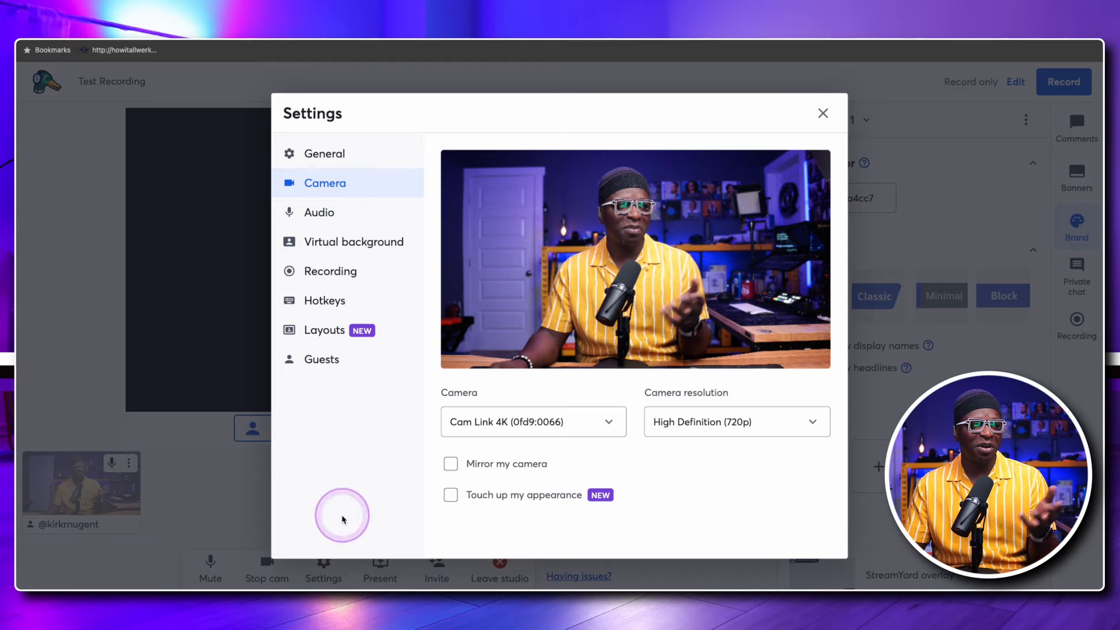
left_click(345, 162)
left_click(330, 187)
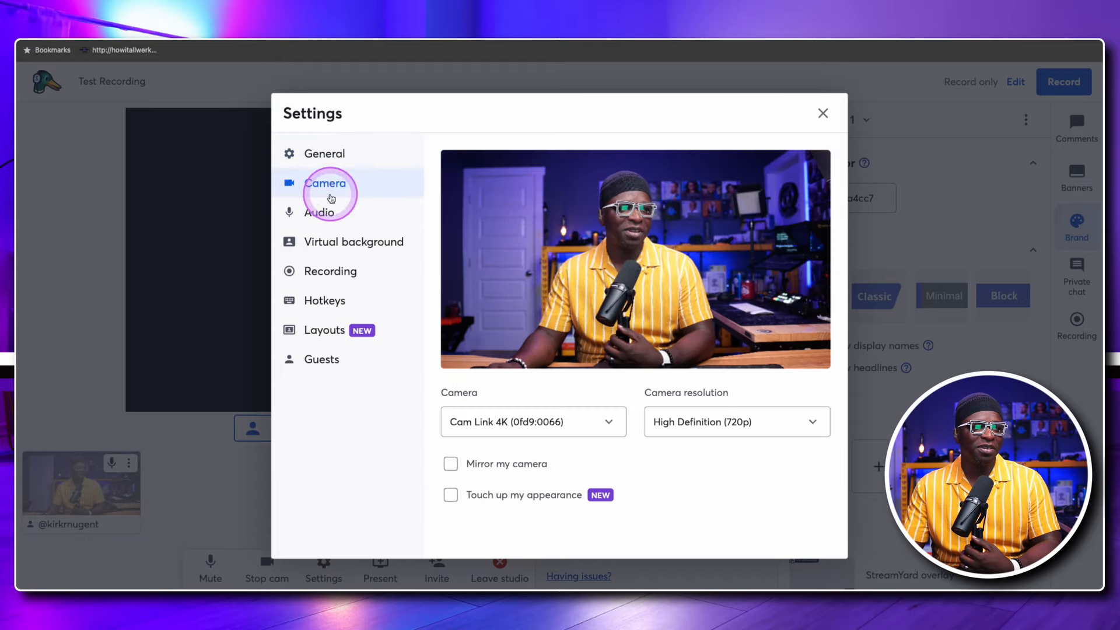
left_click(326, 226)
left_click(347, 239)
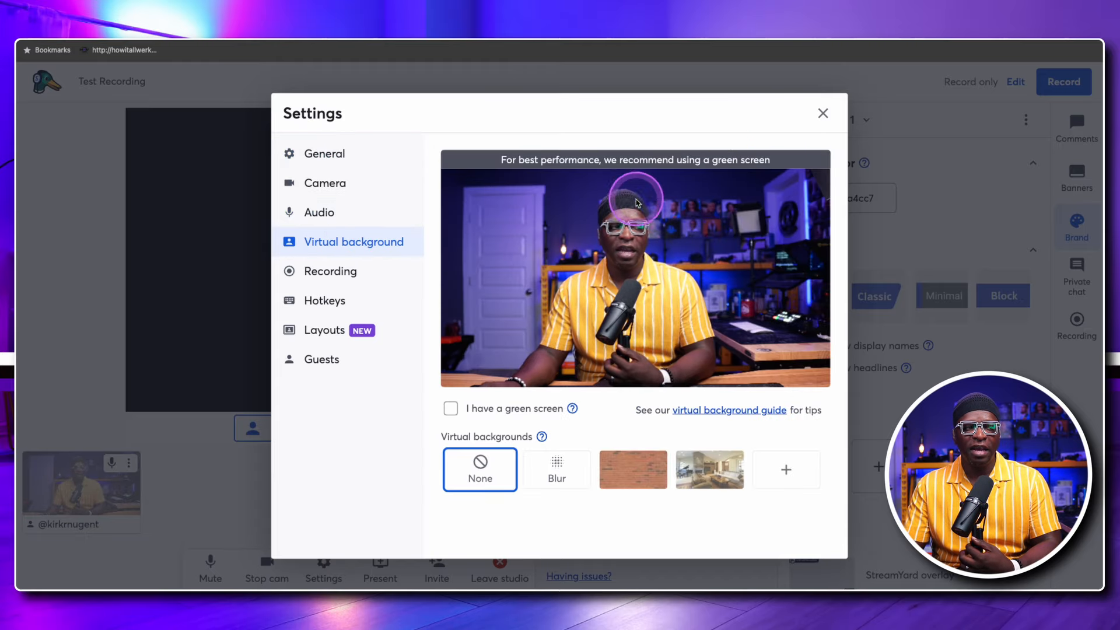
left_click(821, 113)
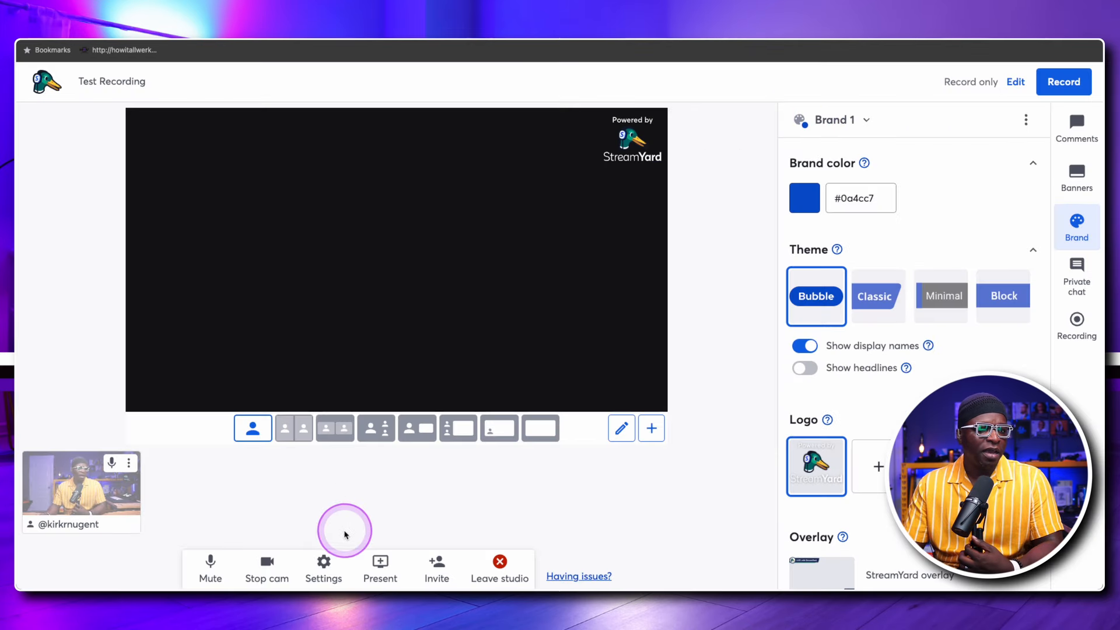
left_click(381, 565)
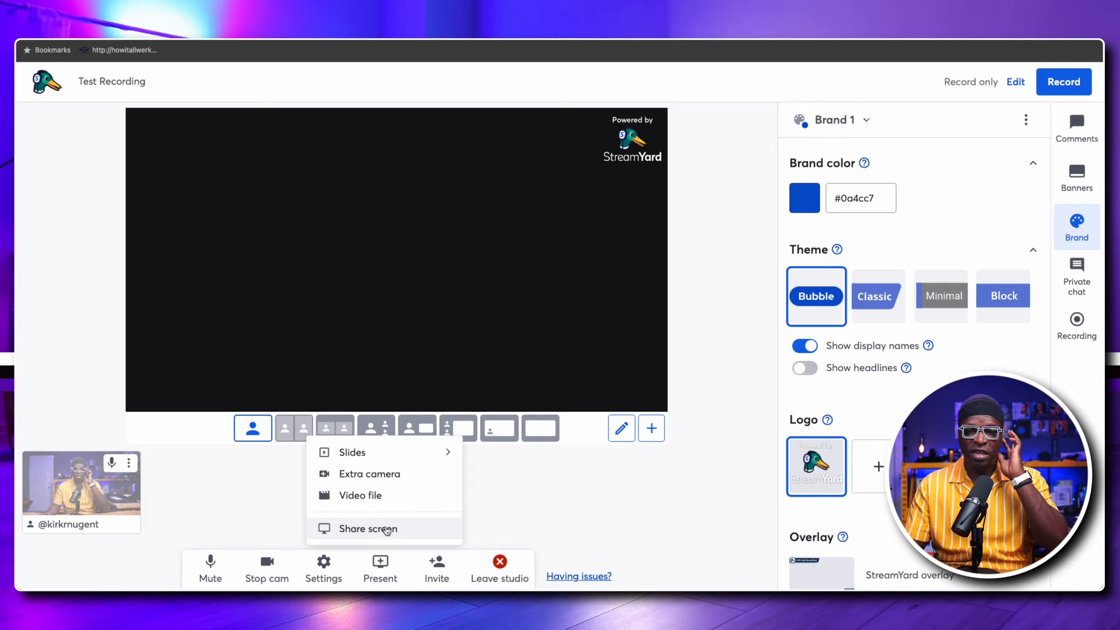
left_click(376, 496)
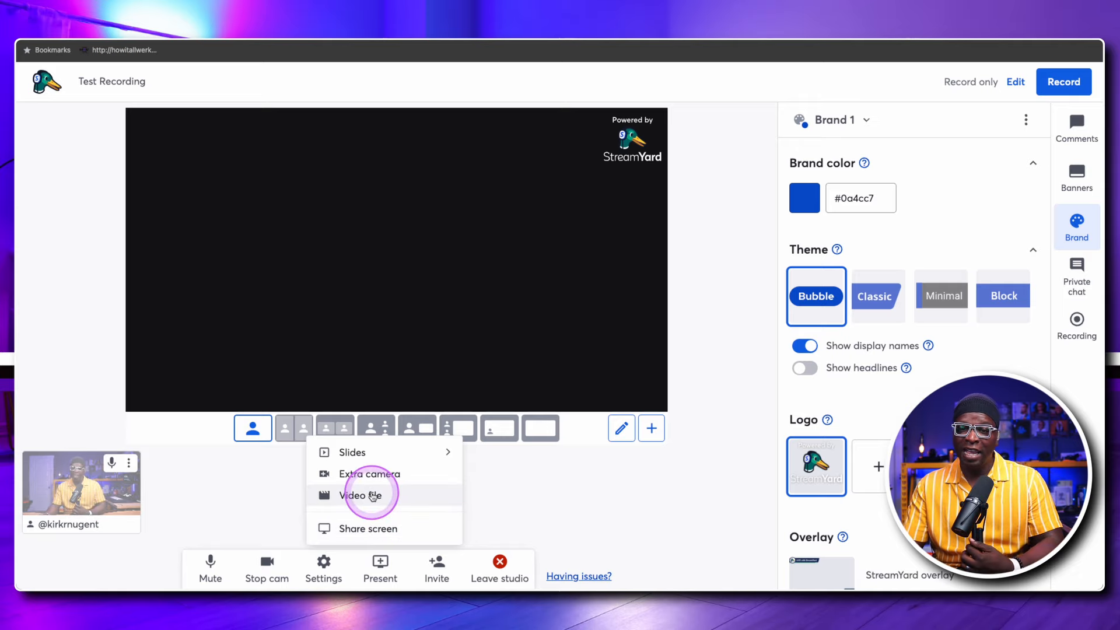
left_click(373, 495)
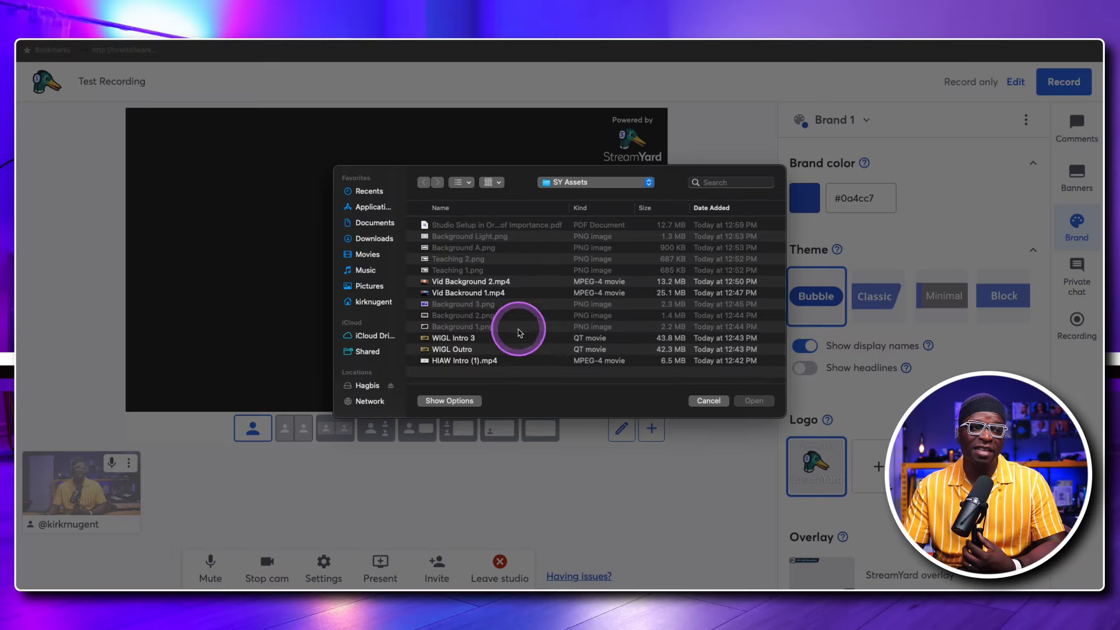
left_click(710, 401)
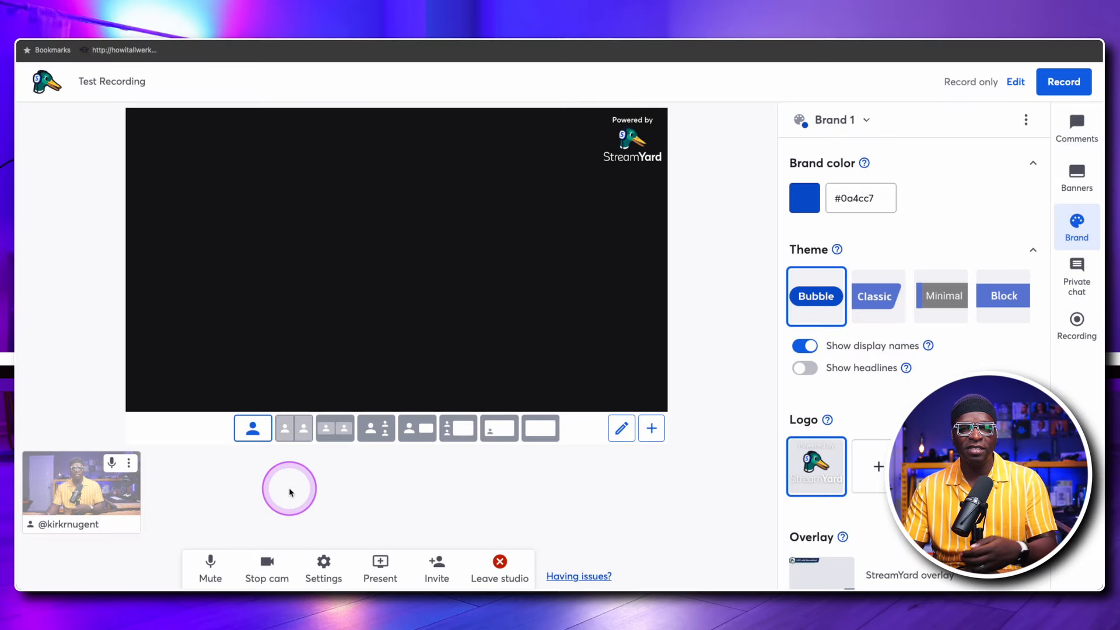
- Load the WIGL S02E10 podcast video from the Ecamm Live Recordings folder in Movies and show it on the stage
left_click(380, 563)
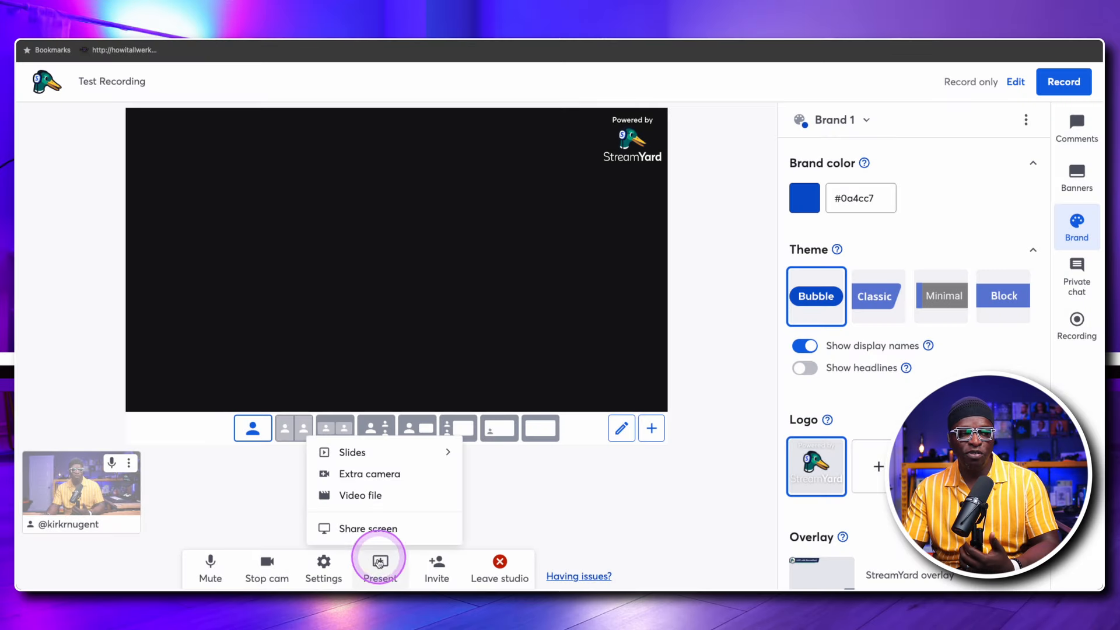
left_click(380, 496)
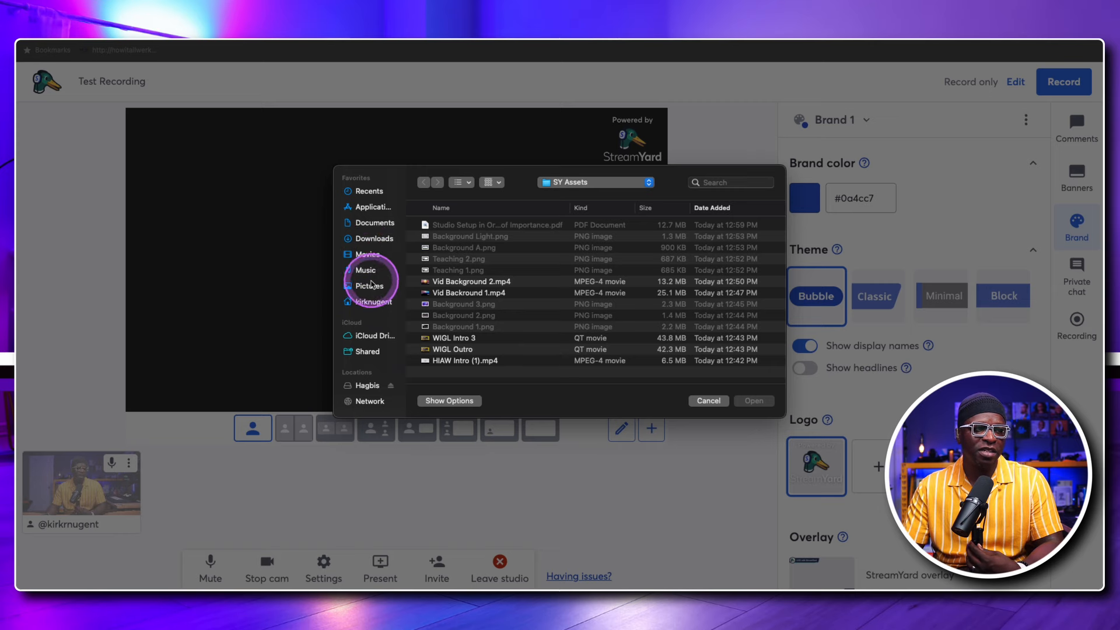
left_click(367, 255)
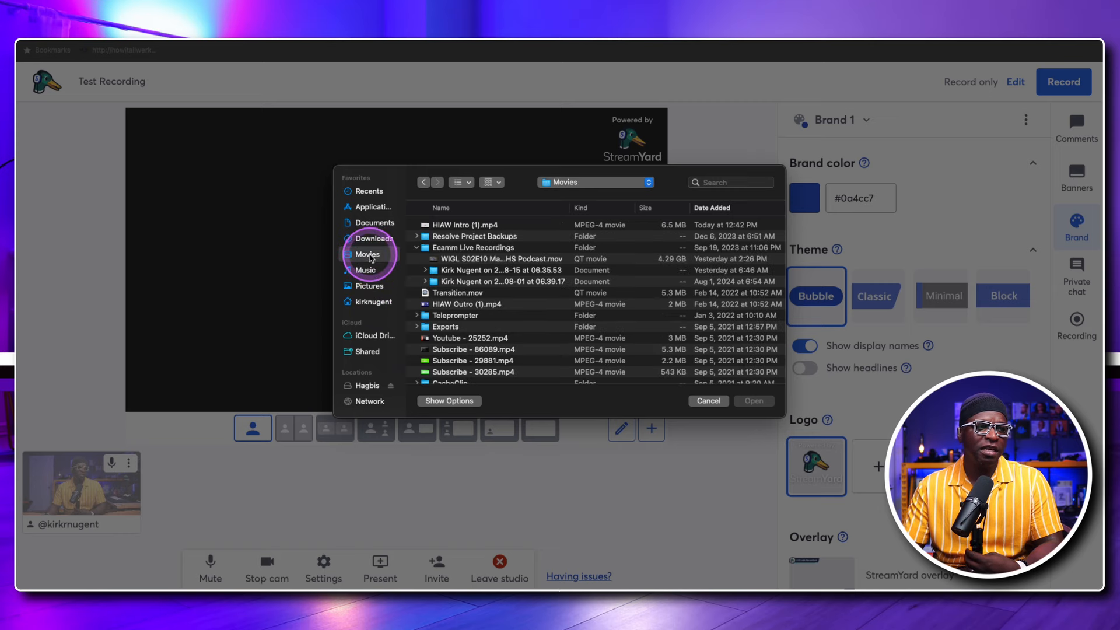
left_click(496, 258)
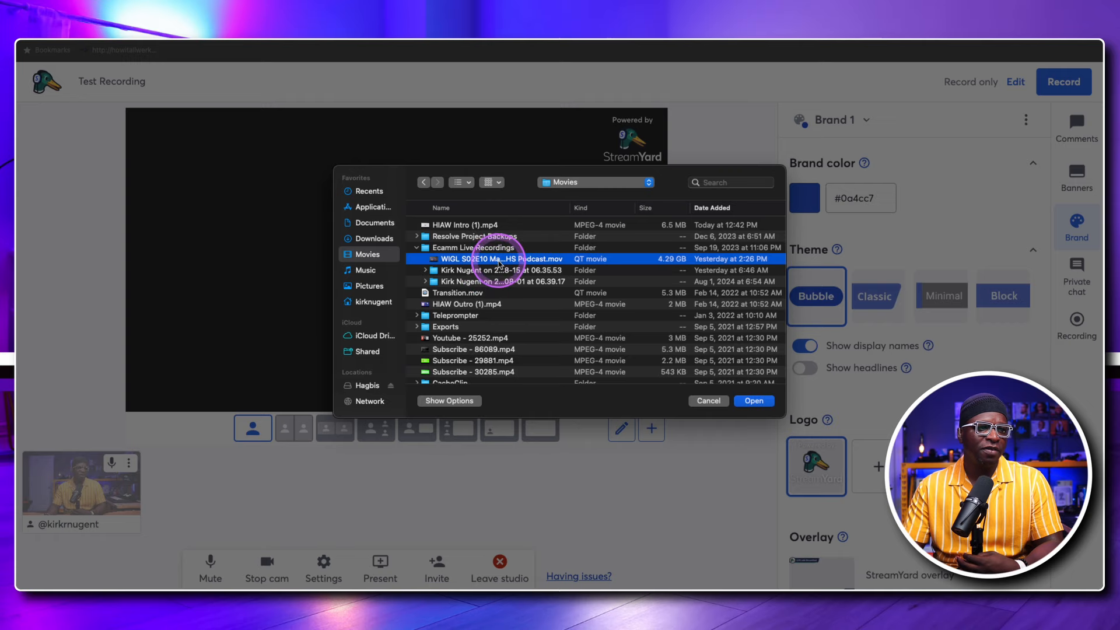
left_click(752, 401)
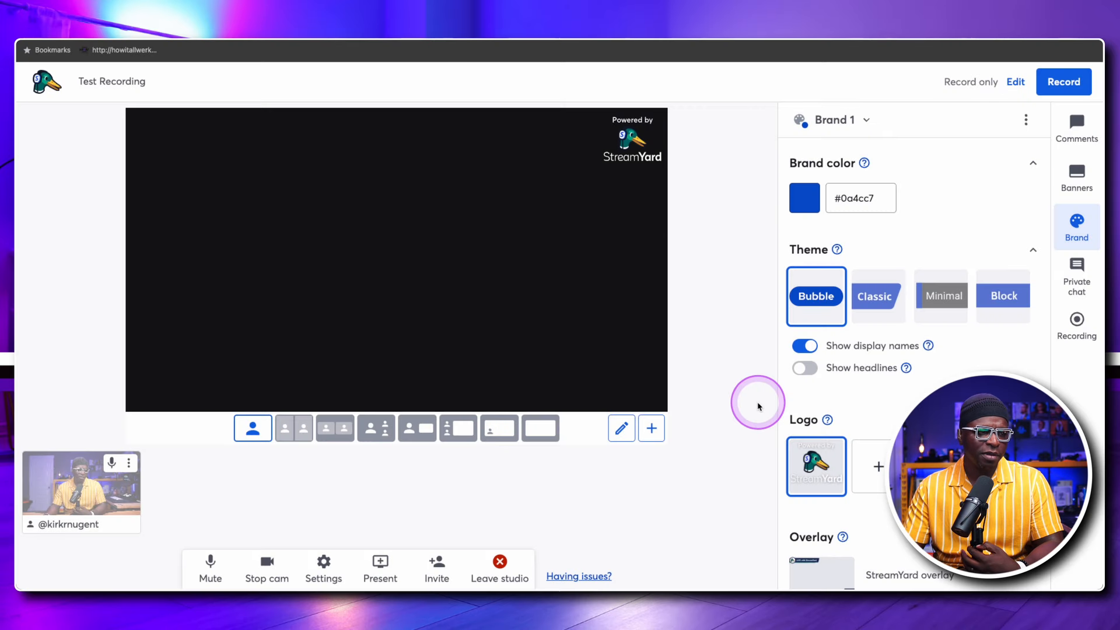
left_click(210, 500)
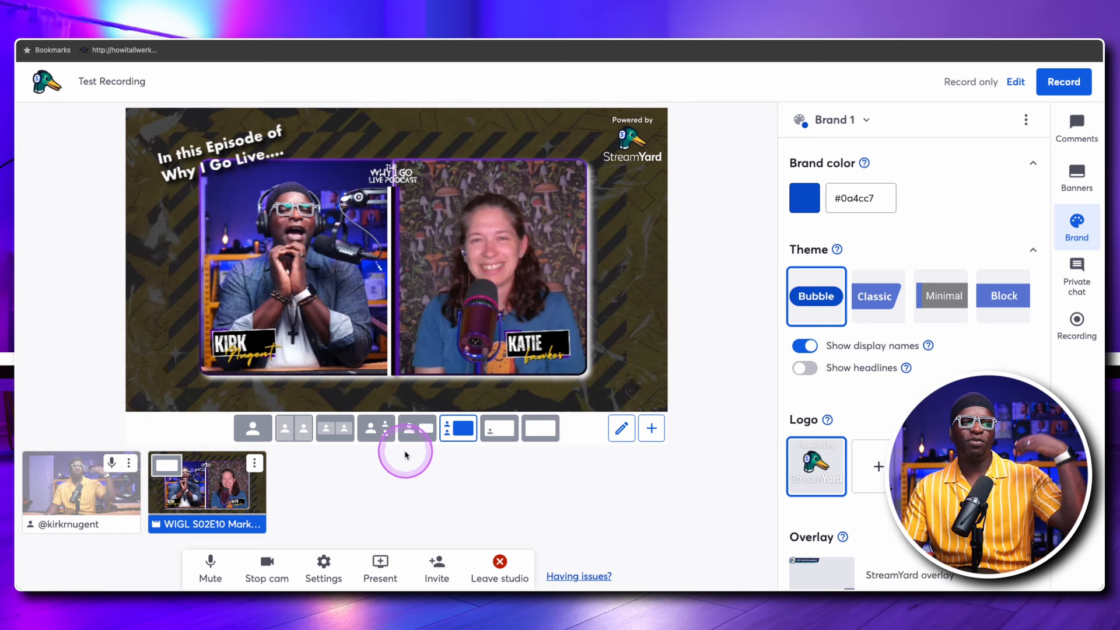
- Play the podcast video on the stage with its volume adjusted, pause it and take it off the stage
mouse_move(216, 490)
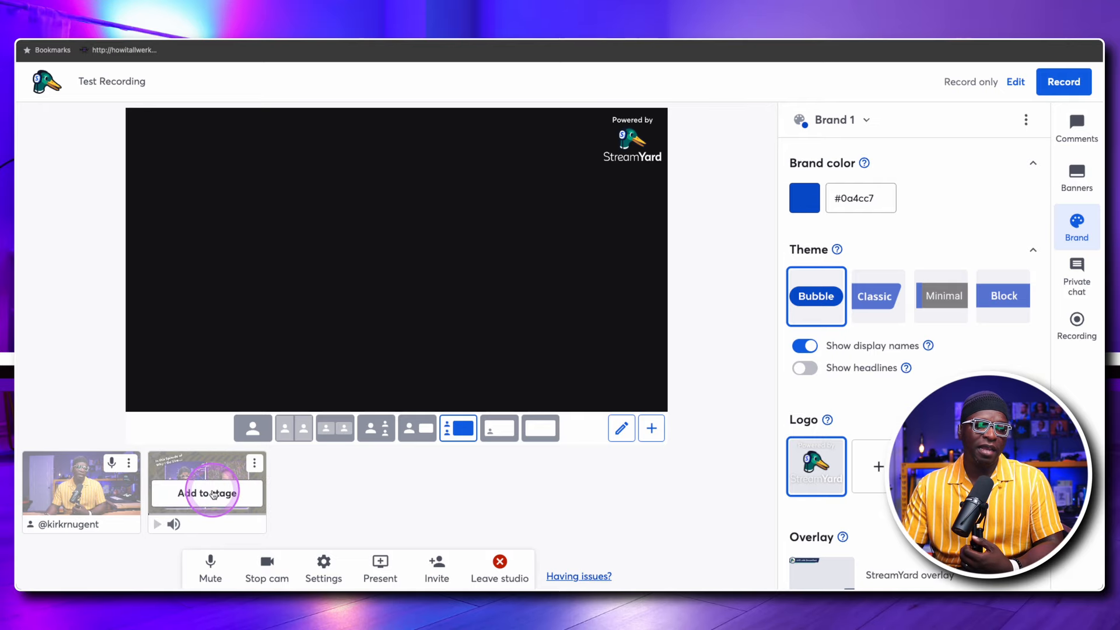
left_click(215, 494)
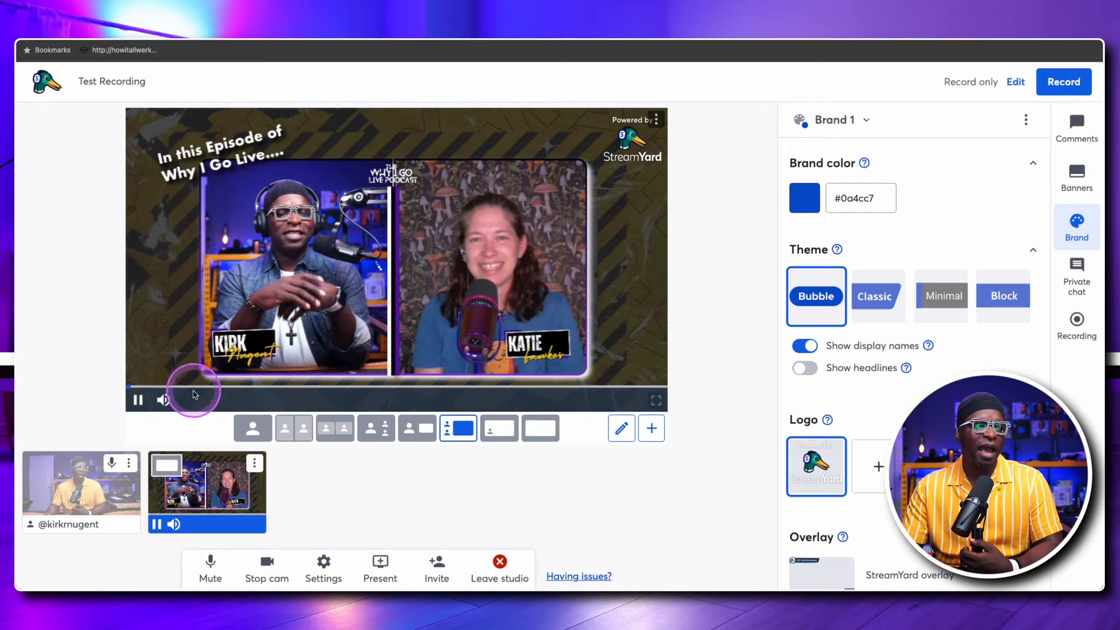
left_click_drag(201, 400, 208, 401)
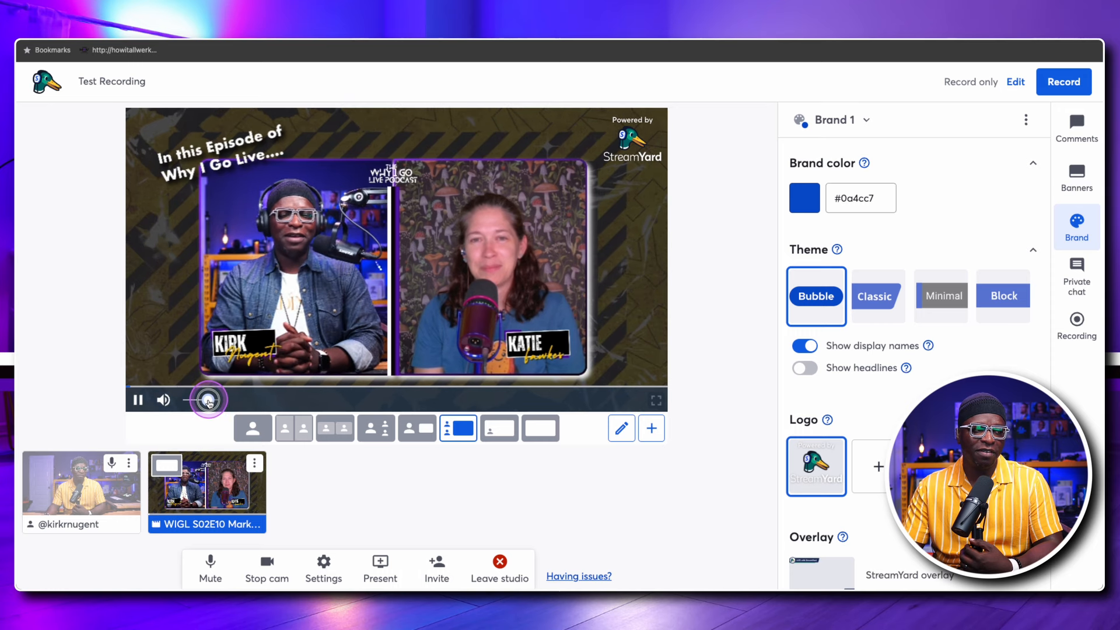
left_click(138, 400)
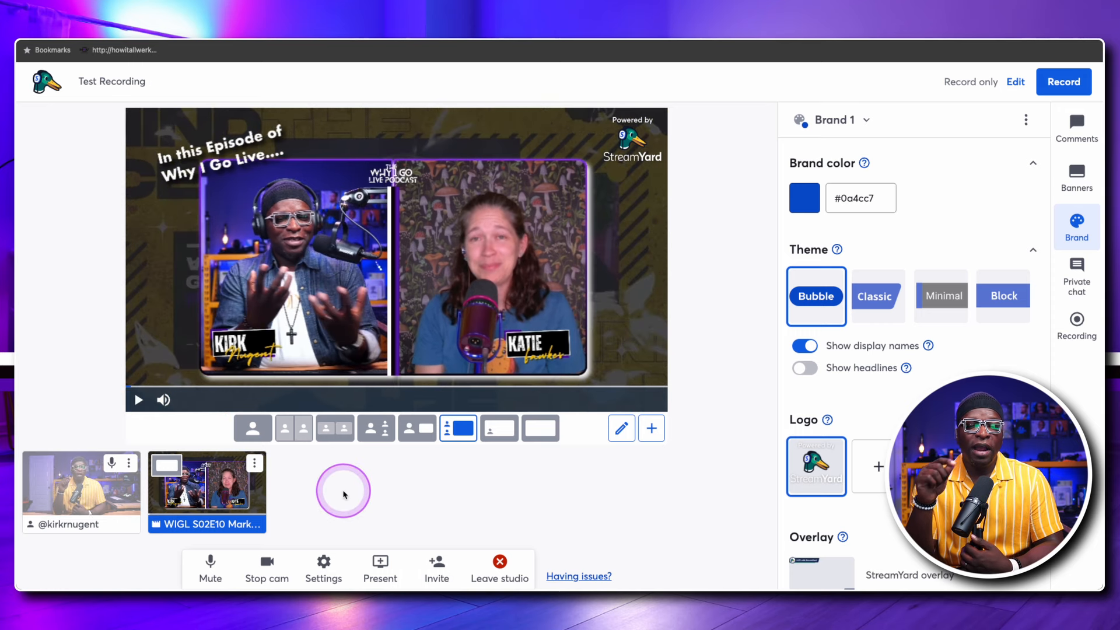
left_click(213, 495)
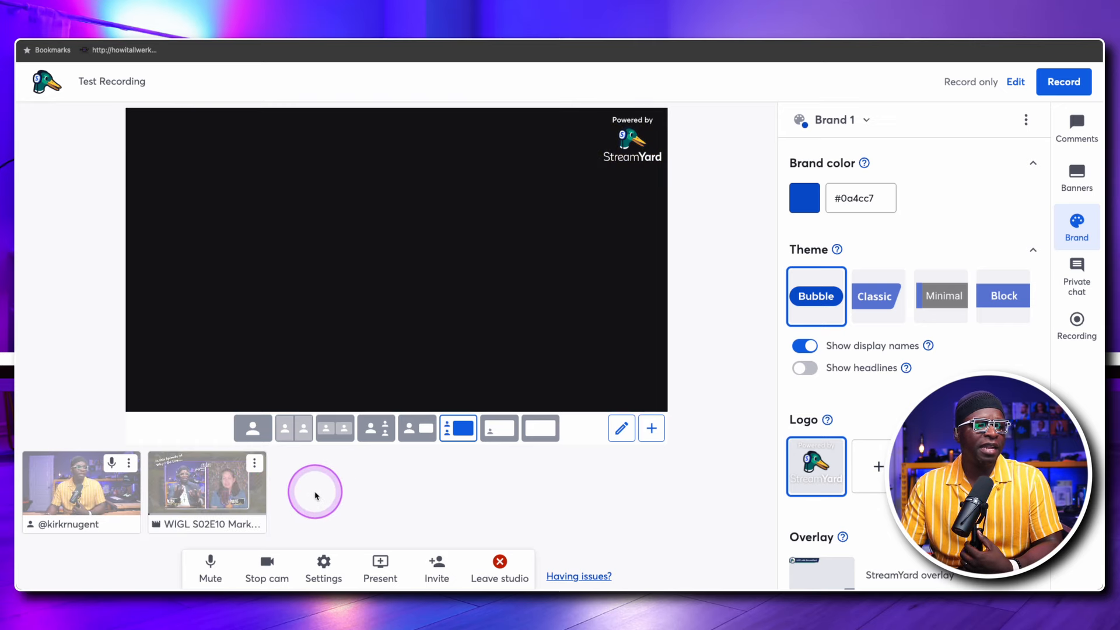
- View the guest invitation link and its sharing options, and close the invitation
left_click(437, 563)
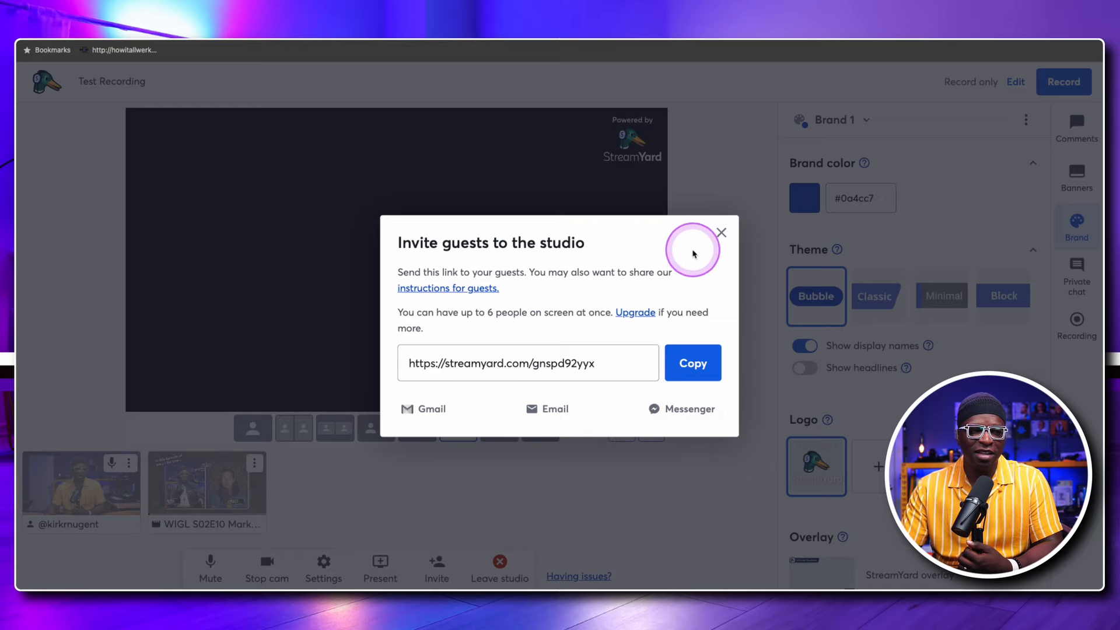
left_click(722, 234)
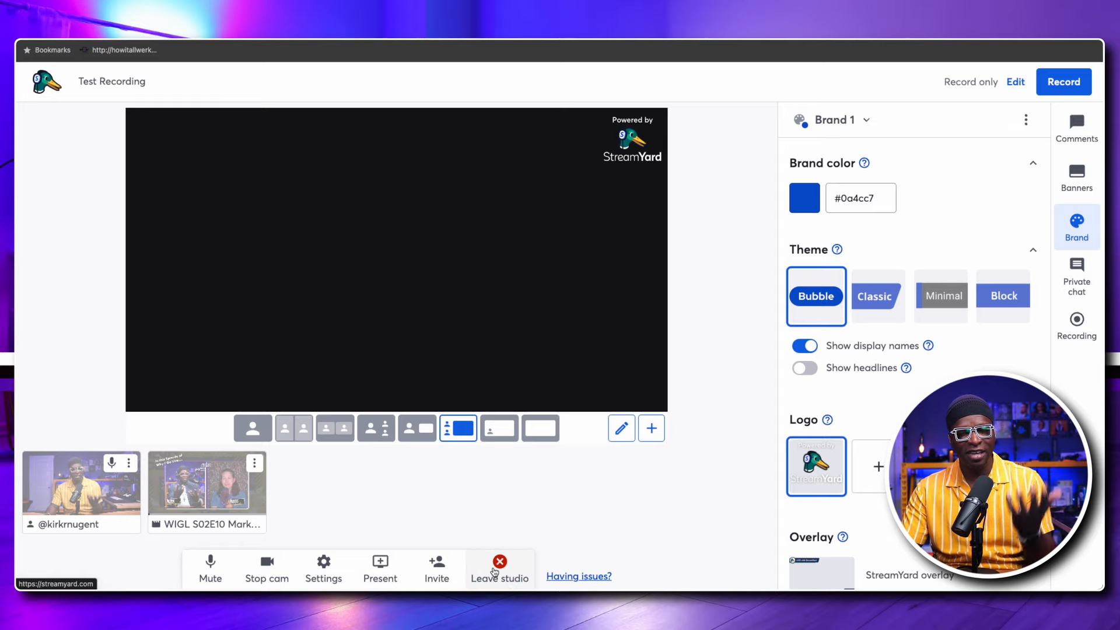
left_click(494, 571)
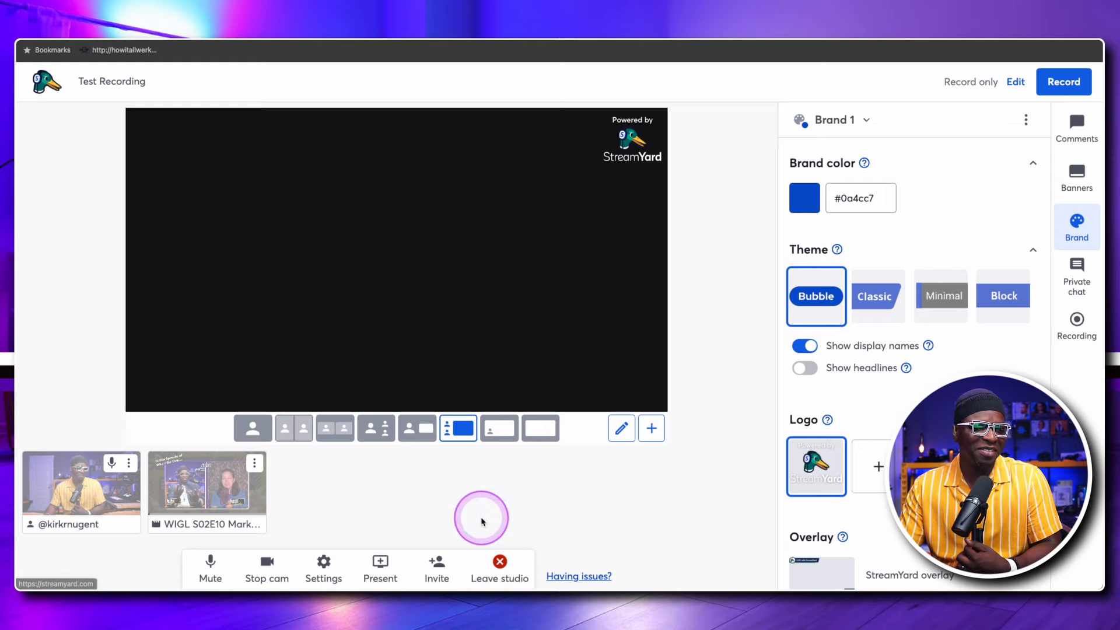
- Remove the WIGL S02E10 podcast video from the studio
left_click(257, 464)
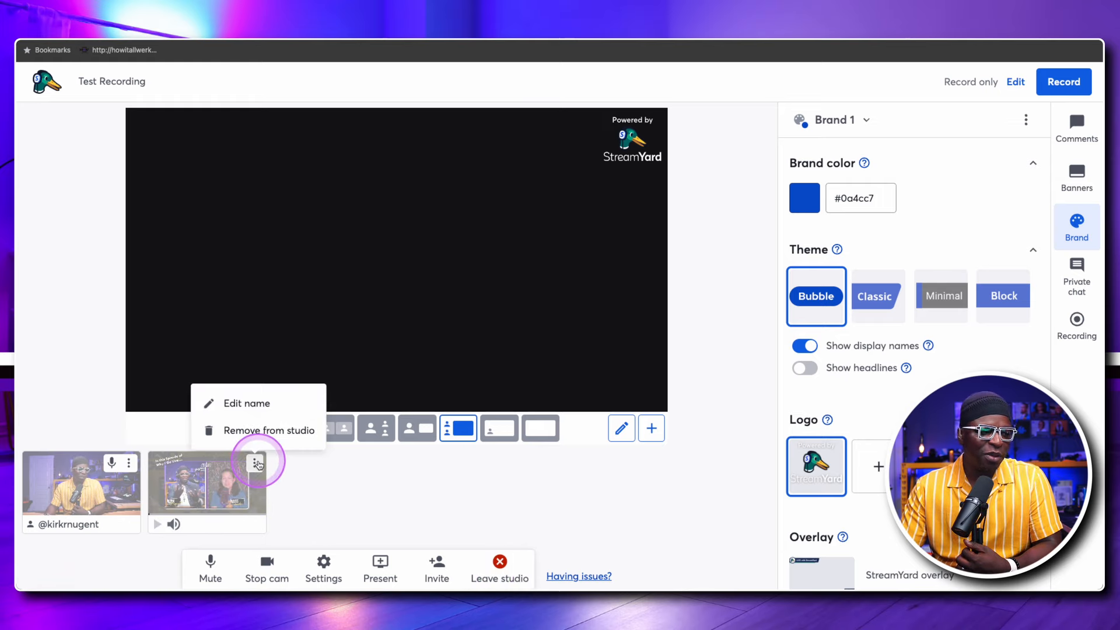
left_click(260, 430)
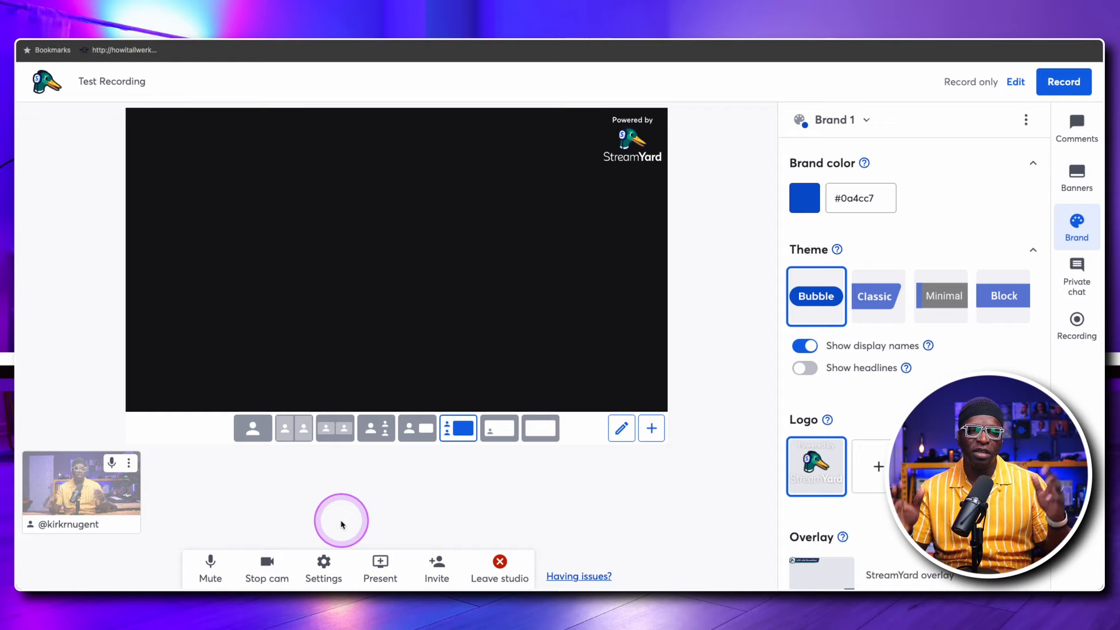
- Show the example StreamYard comment on the stage and open the brand theme options
left_click(1068, 131)
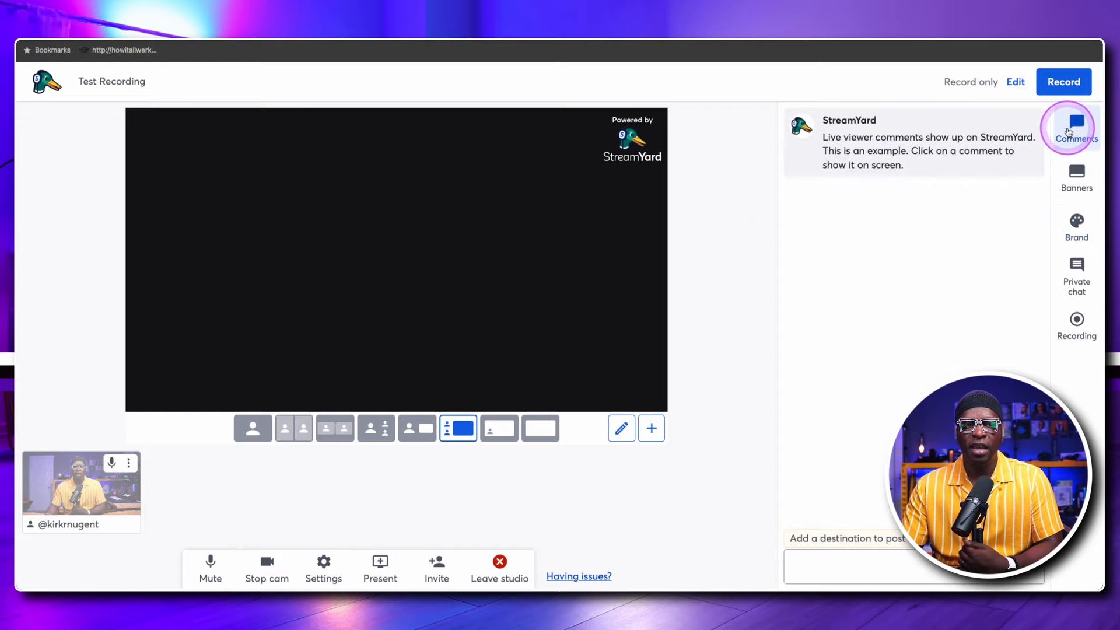
left_click(961, 148)
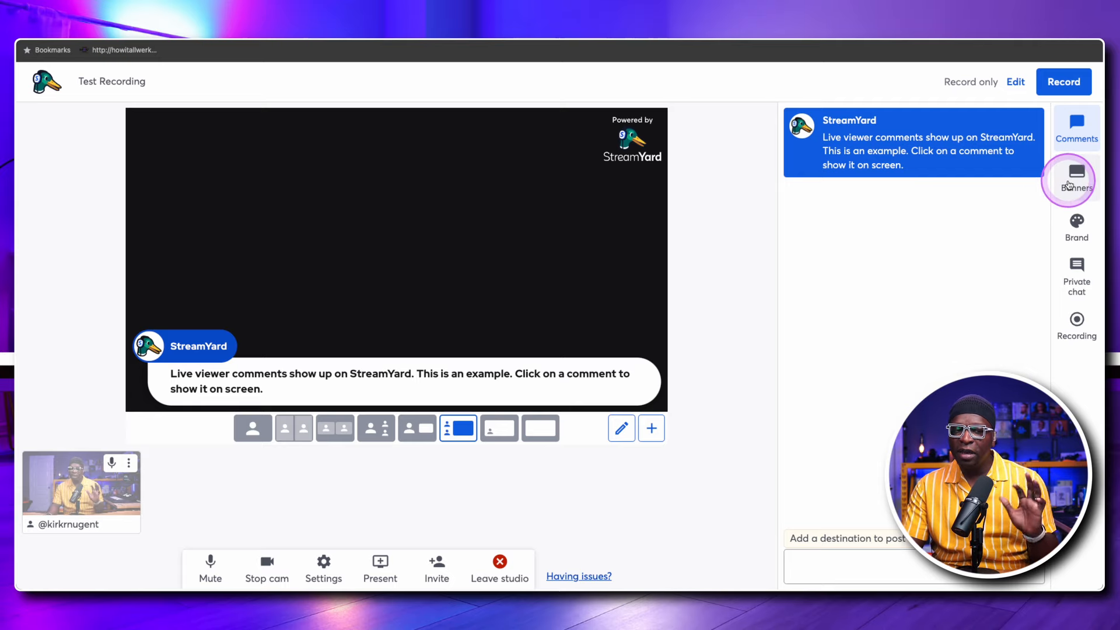
left_click(1077, 223)
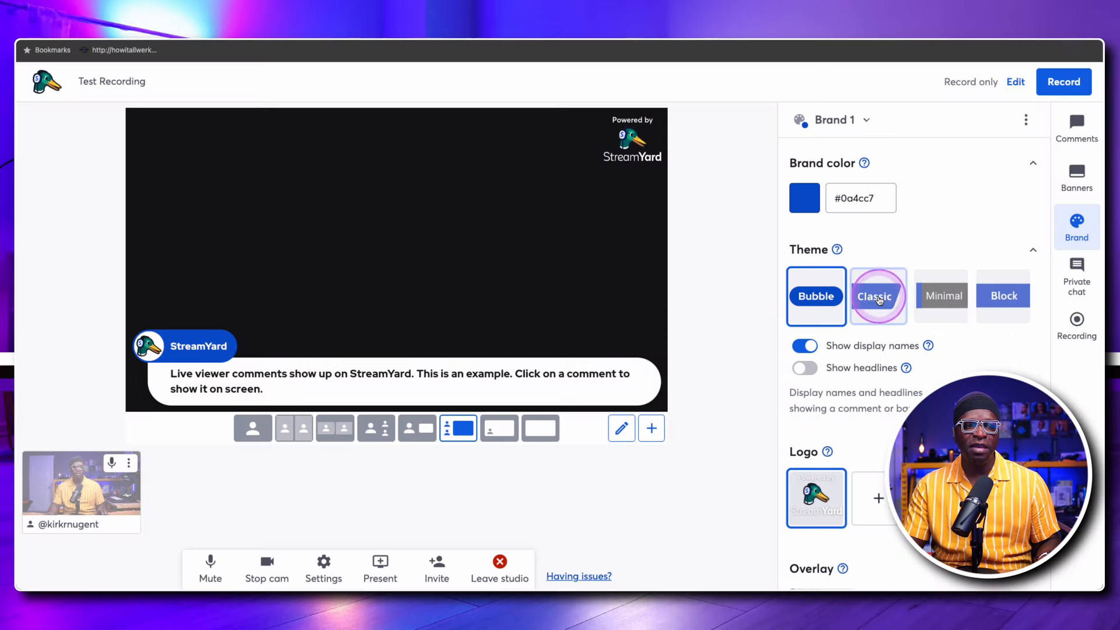
- Try the Classic, Minimal and Block themes on the displayed comment and return to the Bubble theme
left_click(881, 300)
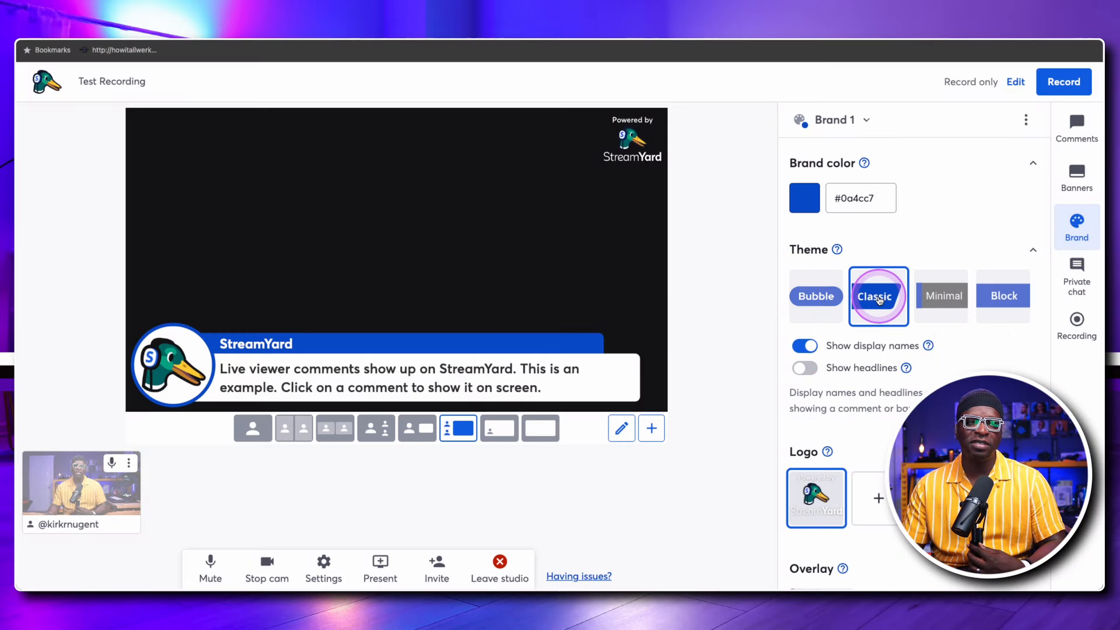
left_click(943, 299)
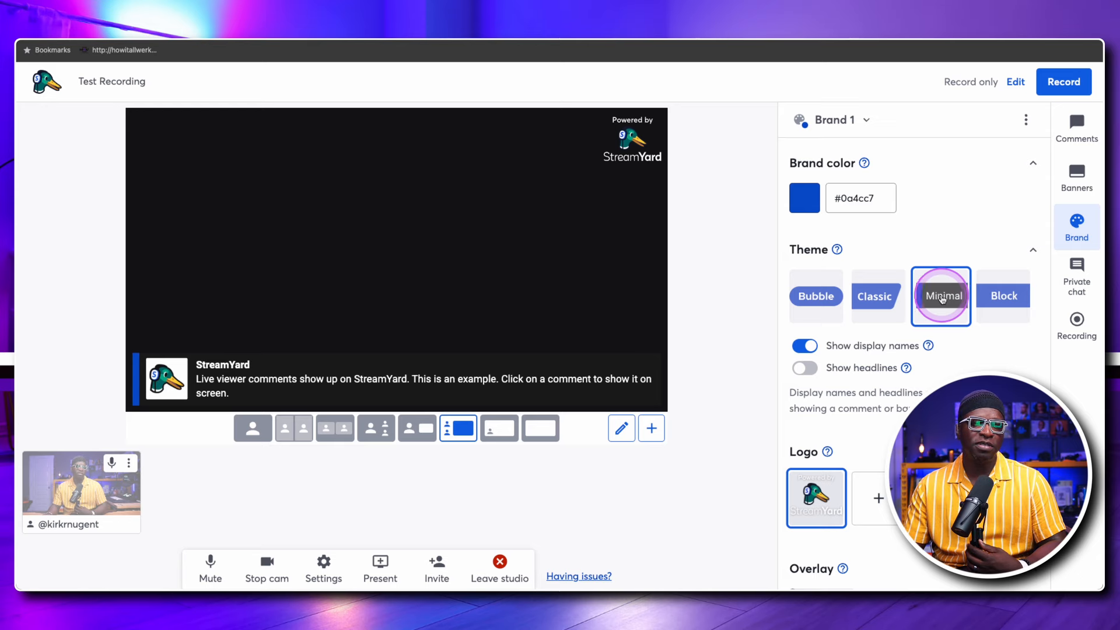
left_click(1001, 298)
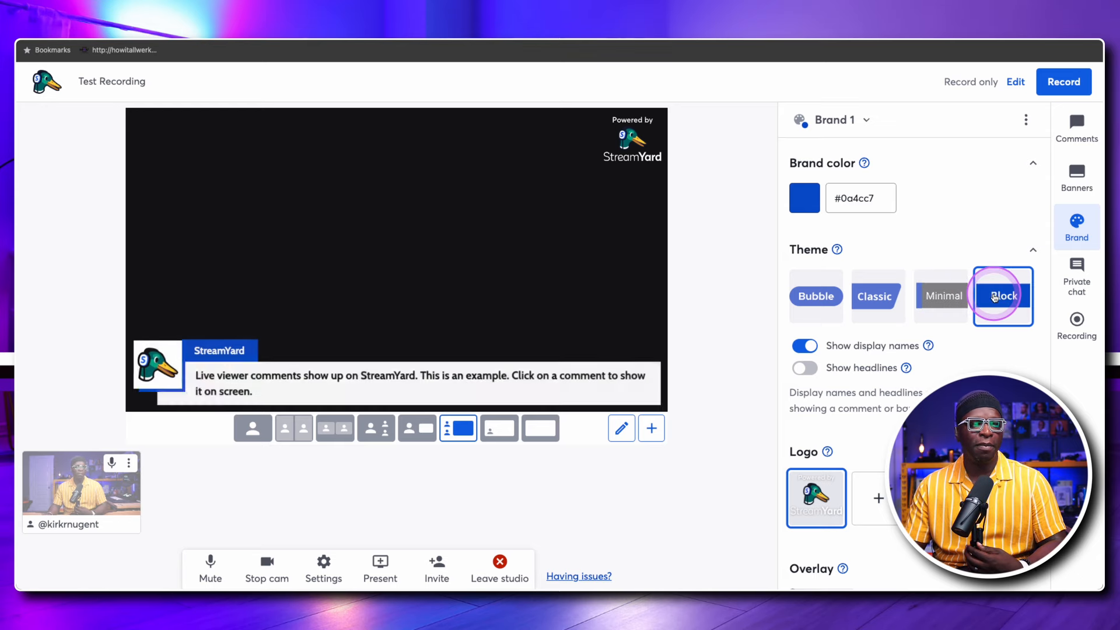
left_click(836, 301)
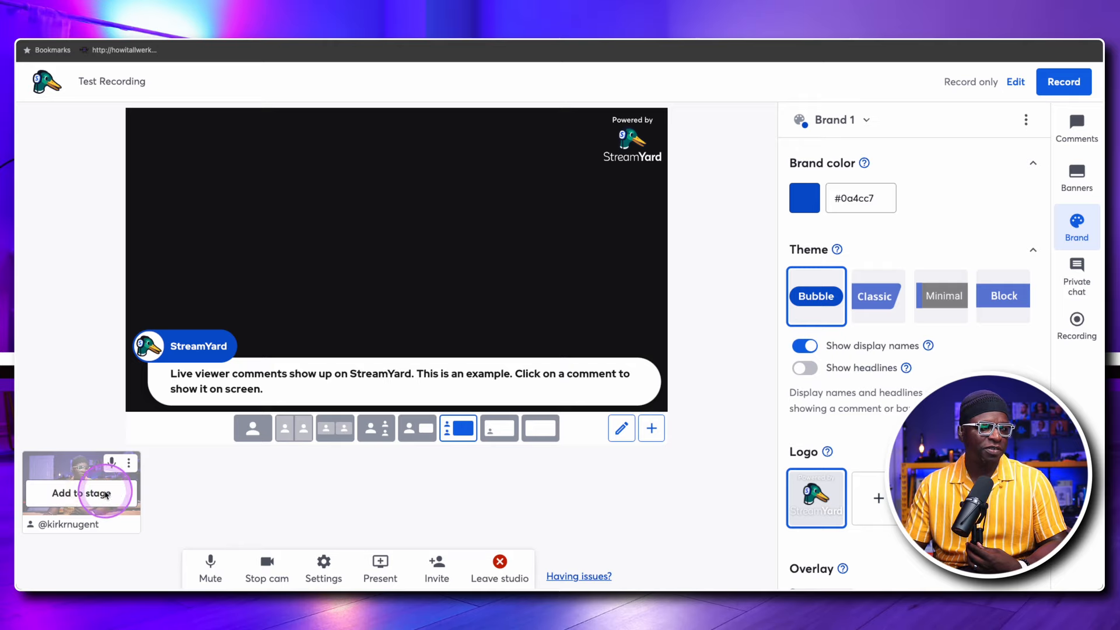
- Add the camera to the stage and hide the example StreamYard comment
left_click(126, 493)
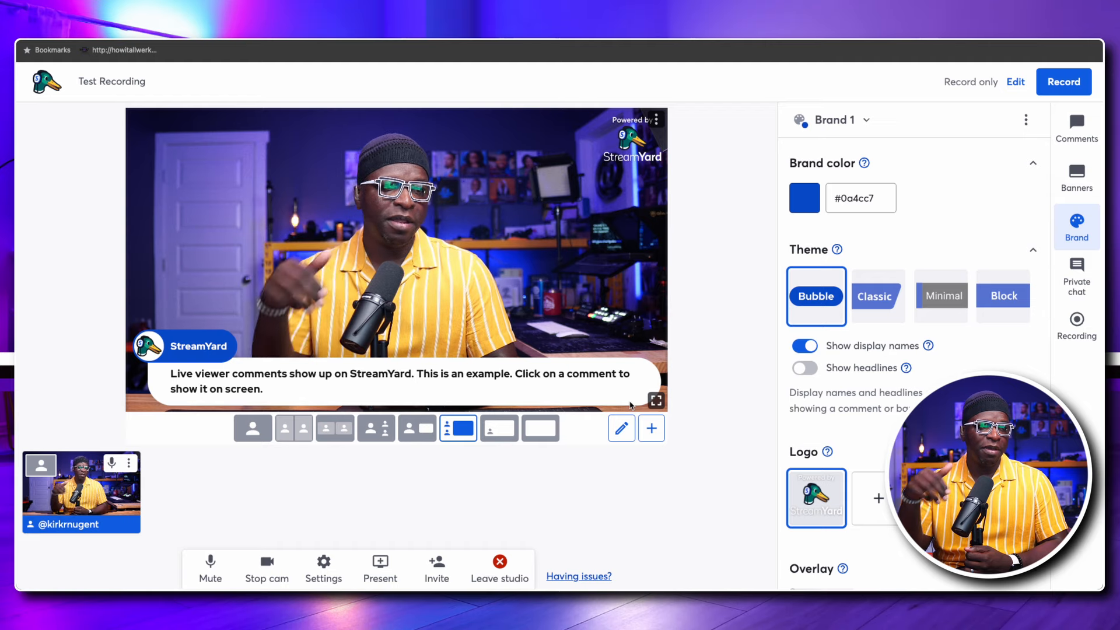
left_click(1076, 127)
left_click(1002, 145)
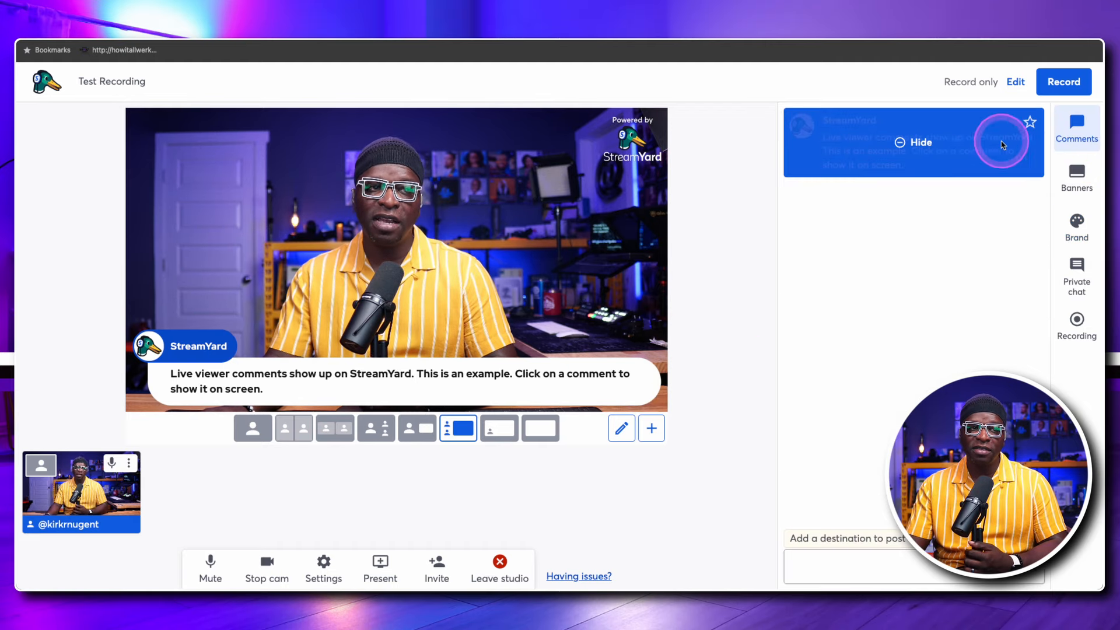
left_click(921, 141)
- Add a scrolling ticker banner to Example banners reading "Thank you for joining us today, let us know where you're watching from in the comments."
left_click(1077, 175)
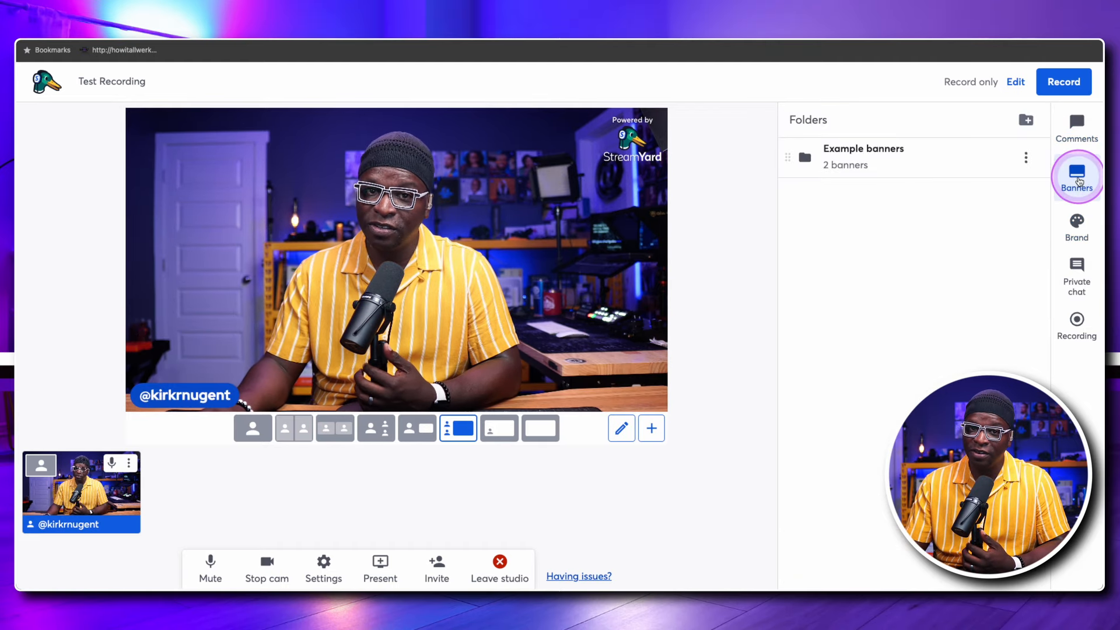
left_click(892, 156)
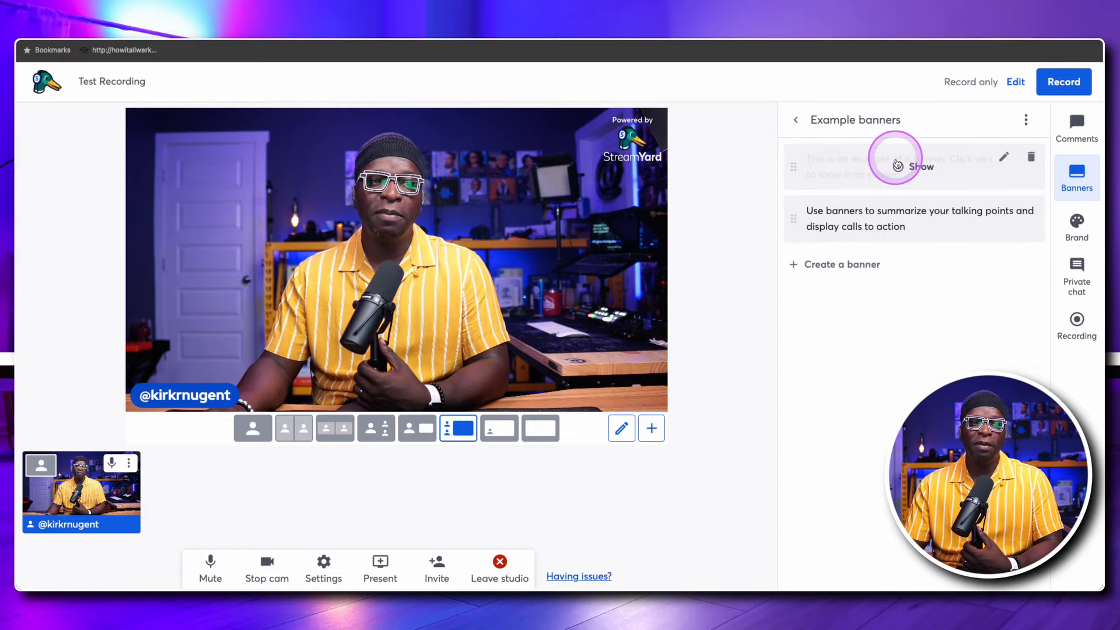
left_click(855, 265)
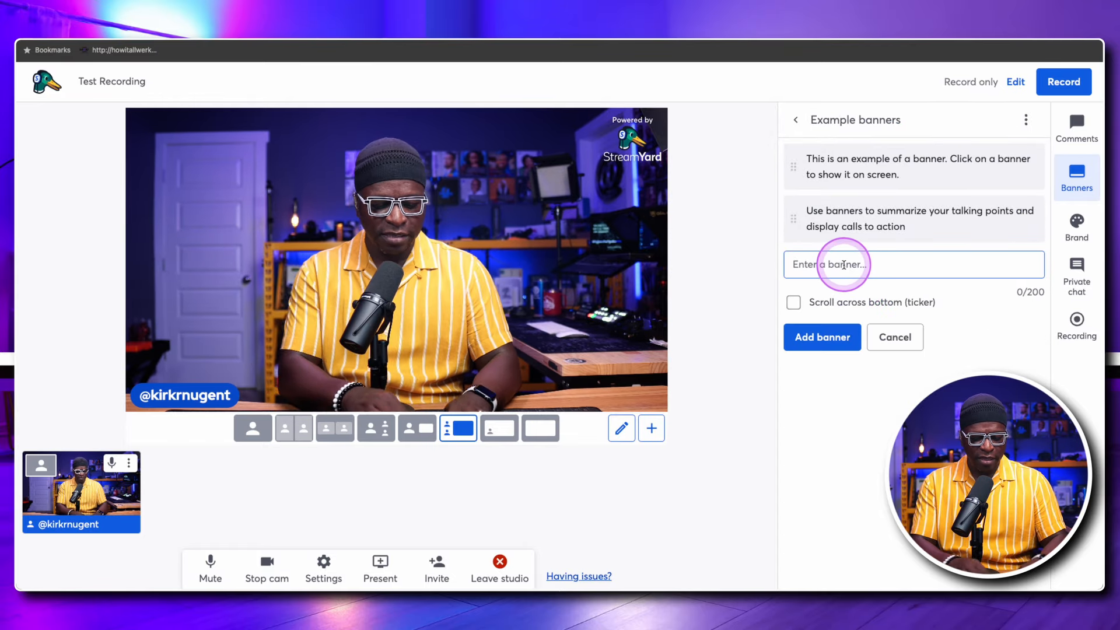
type("Thank you for joining us today, let us know")
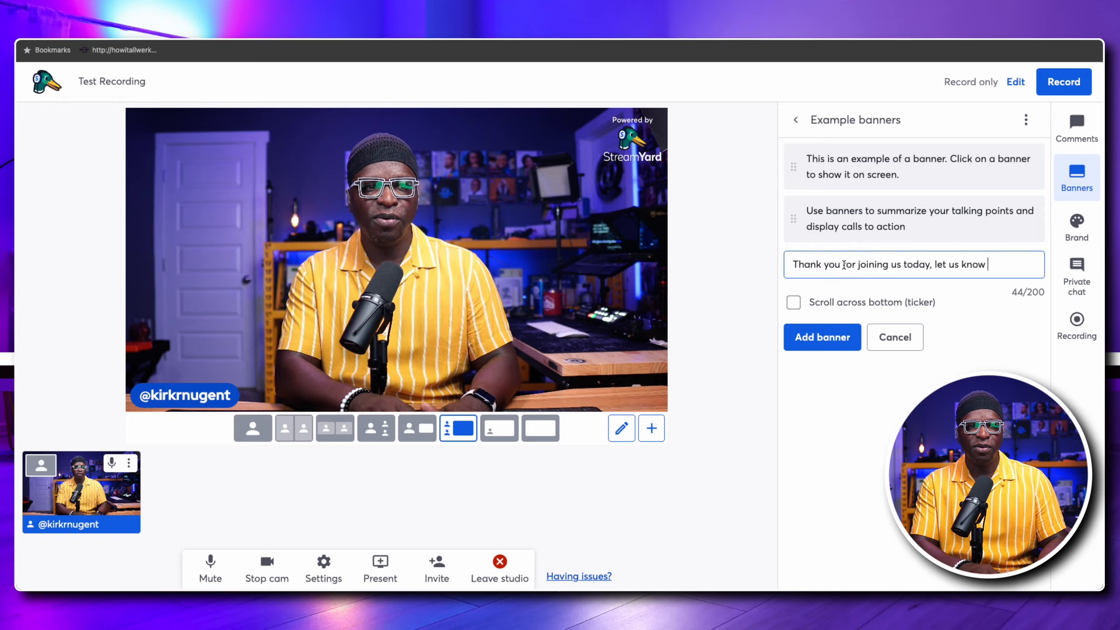
type("rw")
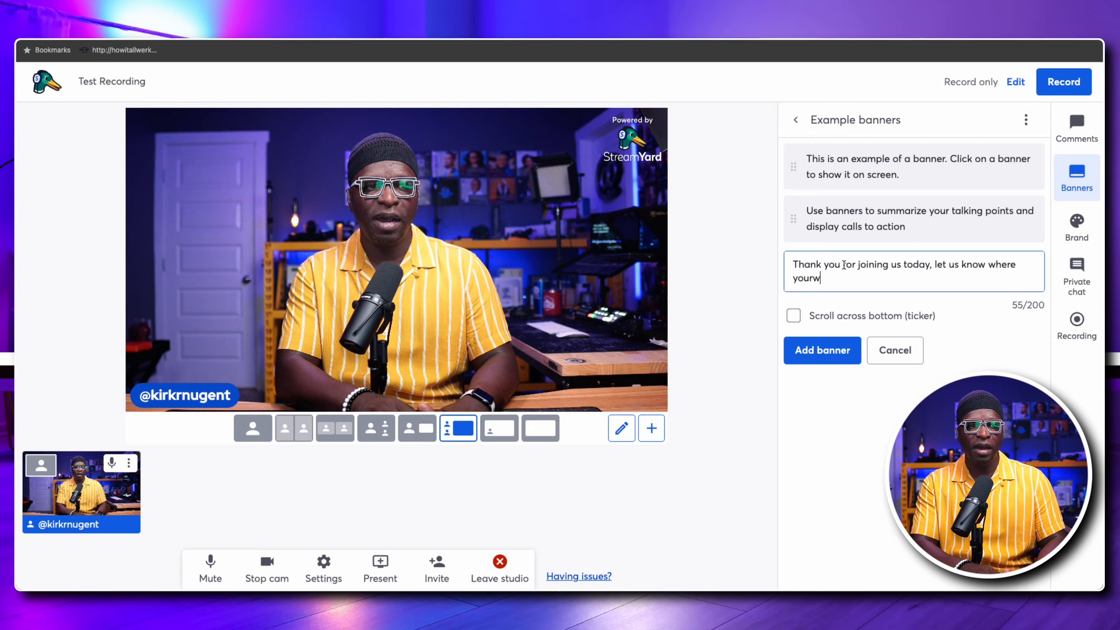
key("BackSpace")
key("BackSpace")
type("'re")
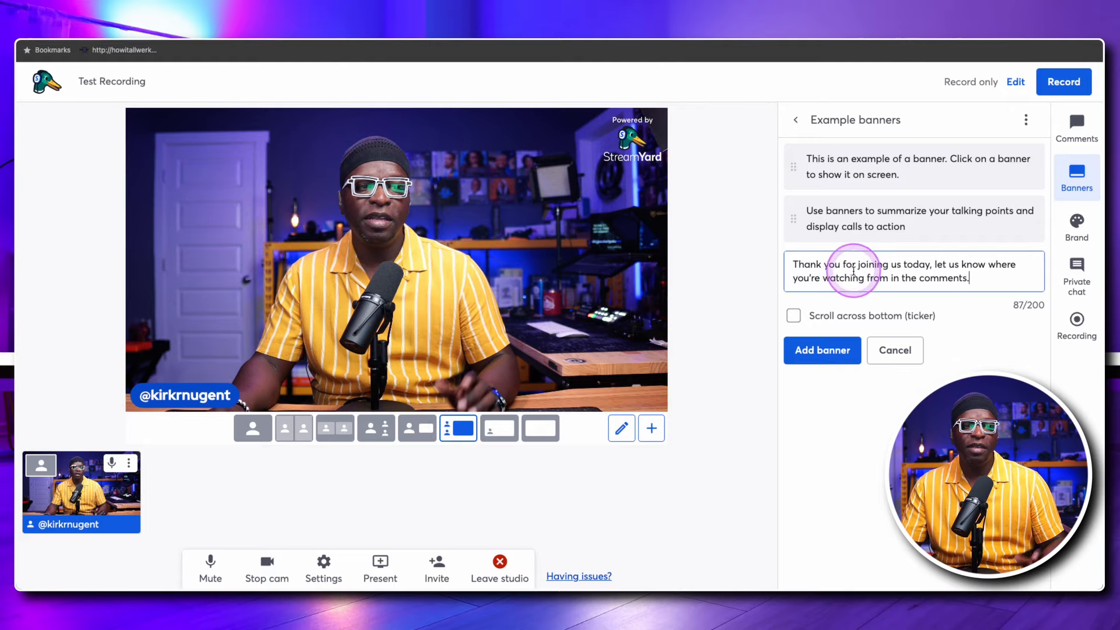
left_click(852, 313)
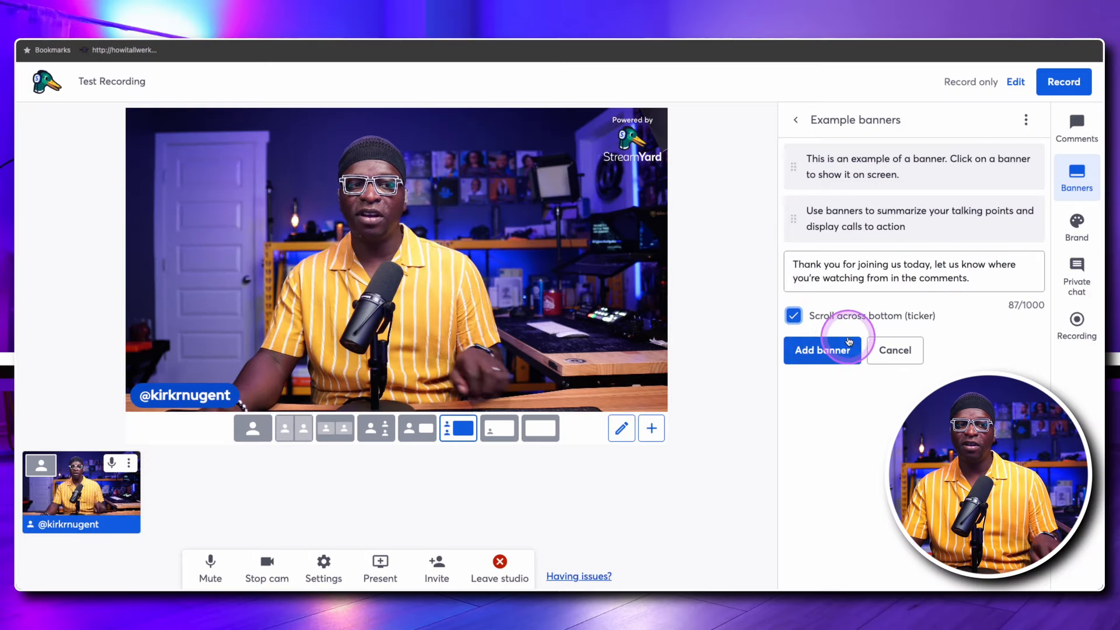
left_click(830, 348)
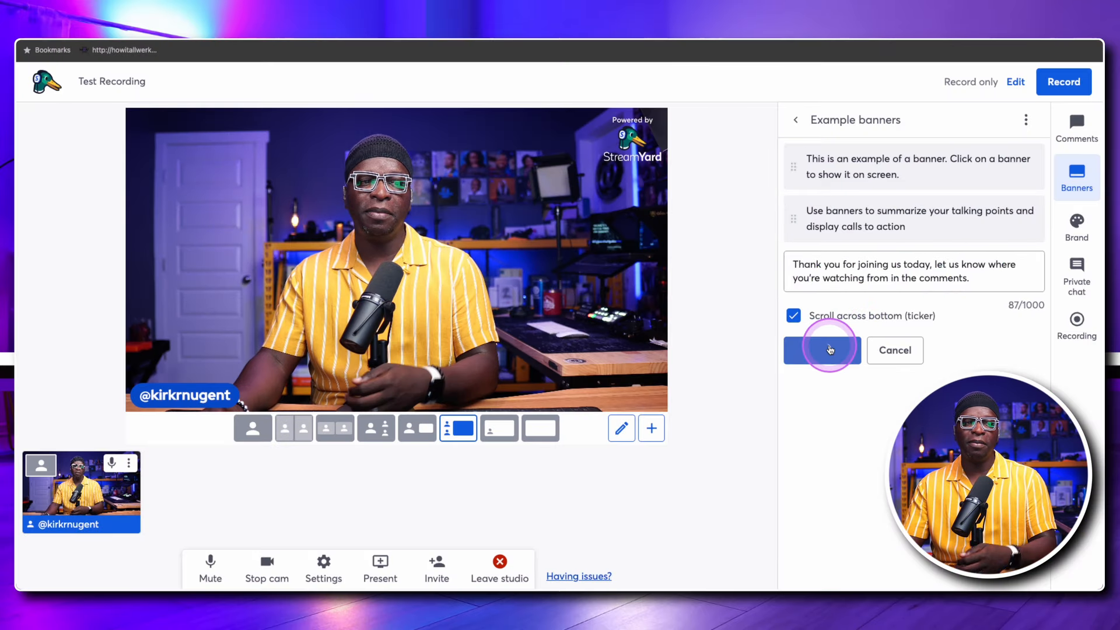
- Show the thank-you ticker banner on the stage
left_click(951, 297)
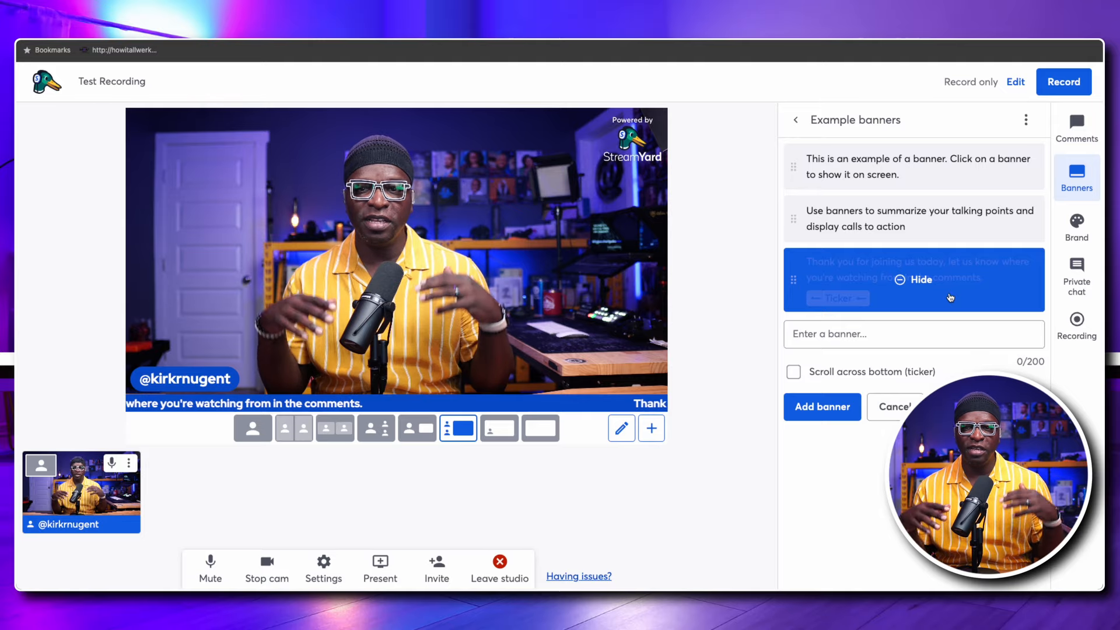
left_click(924, 388)
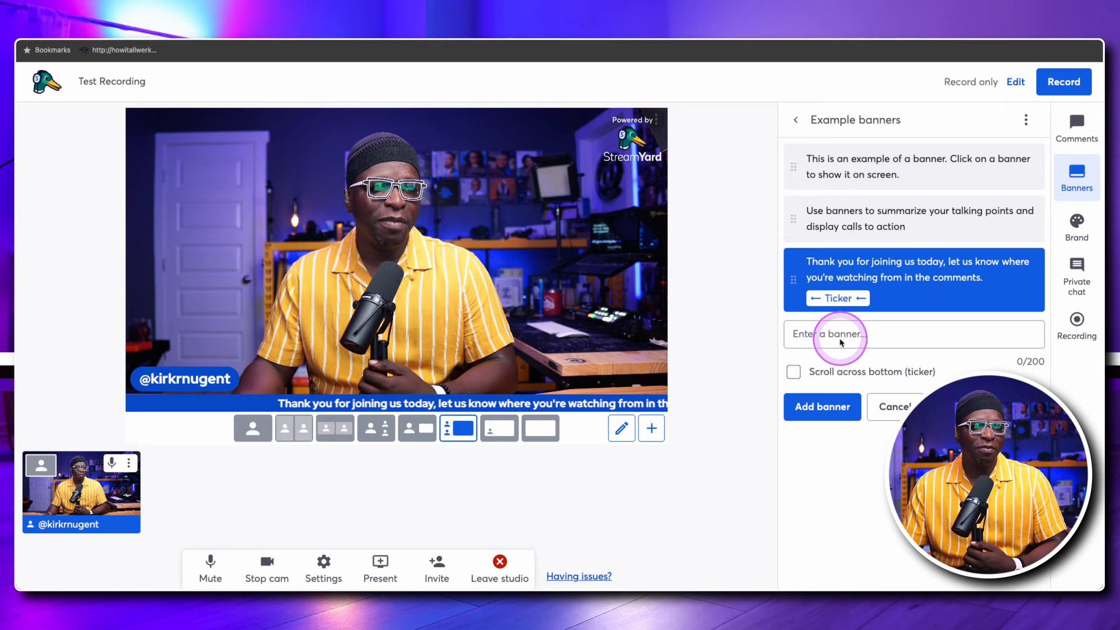
mouse_move(938, 286)
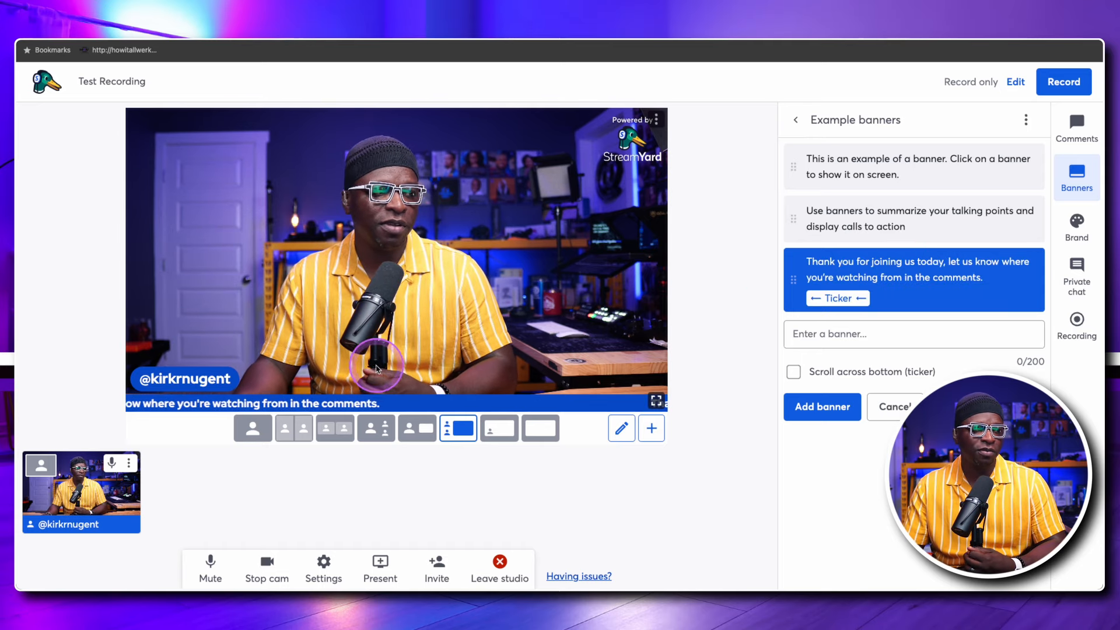
- View the display name setting of the on-stage camera and close it
left_click(132, 464)
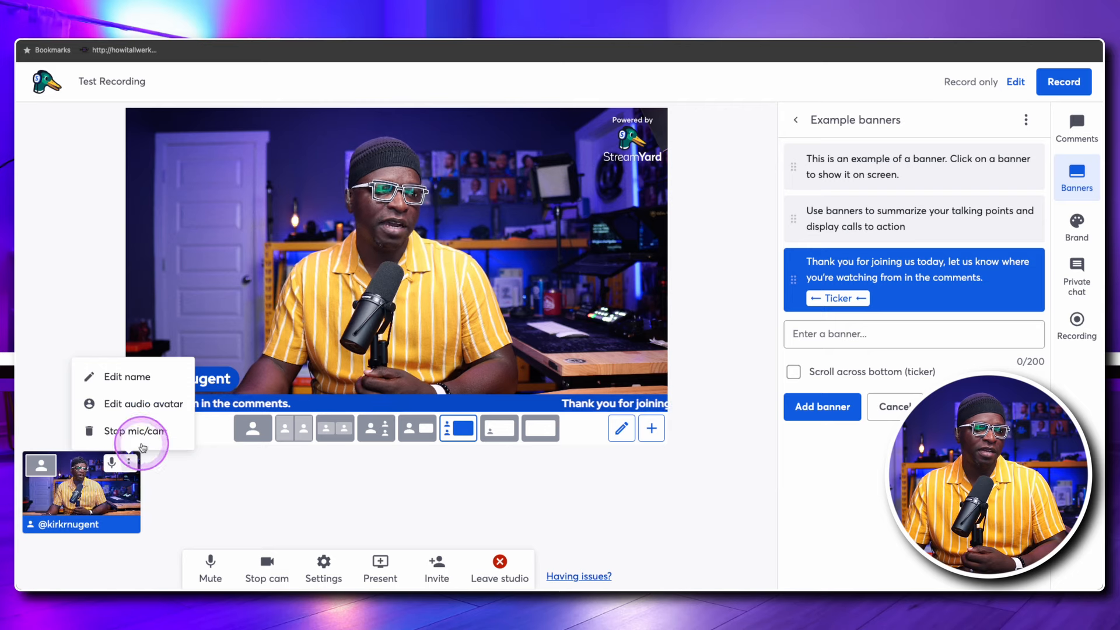
left_click(127, 376)
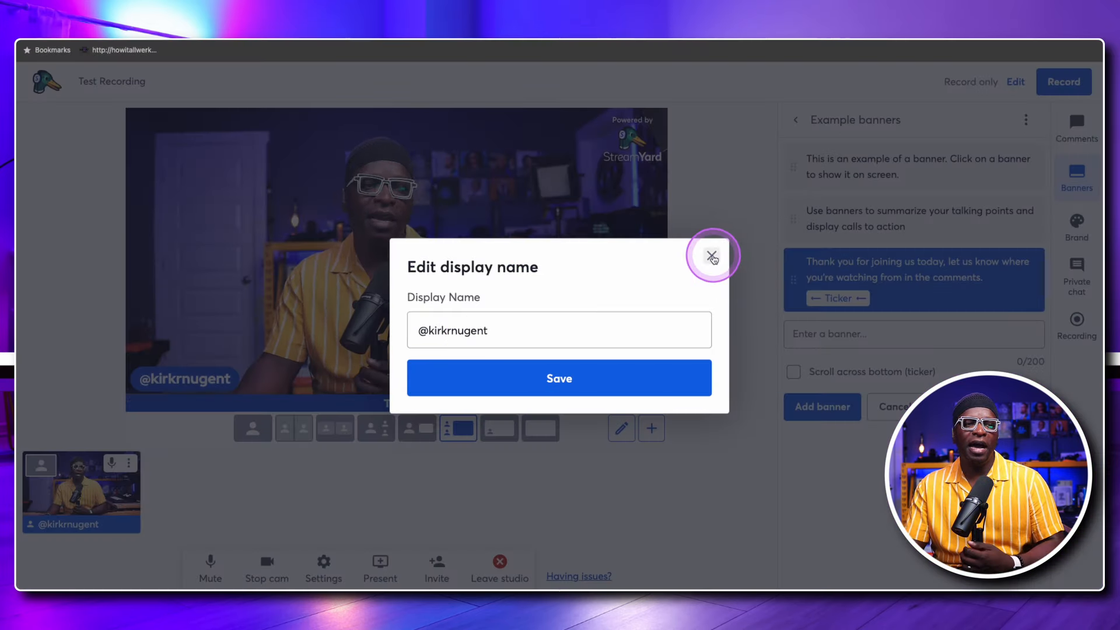
left_click(713, 256)
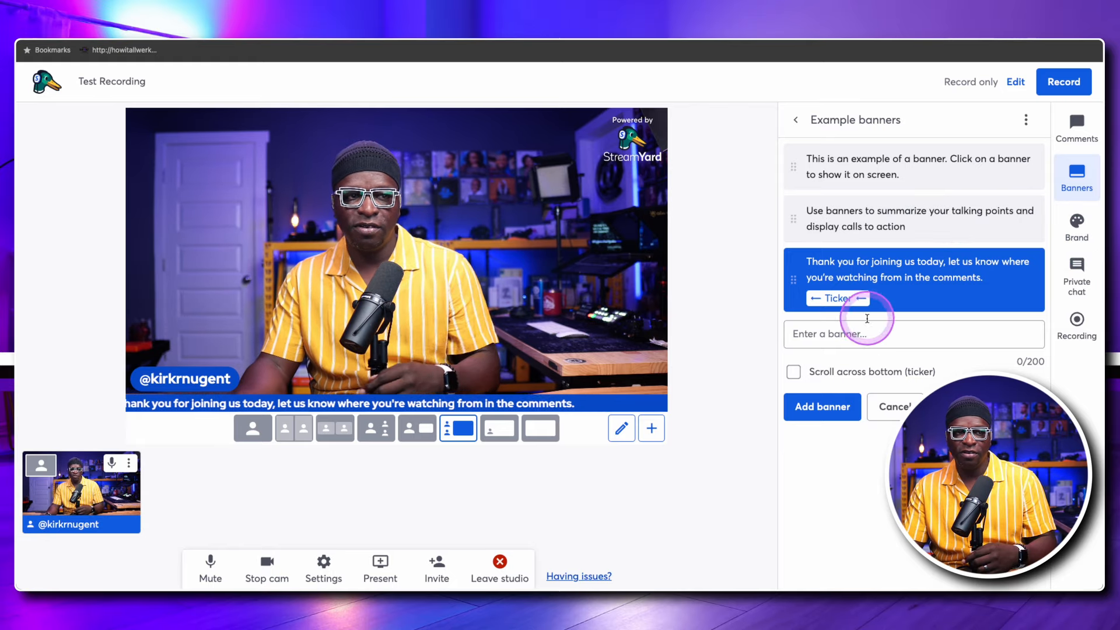
- Show the "This is an example of a banner" banner together with the ticker, and hide both
mouse_move(838, 301)
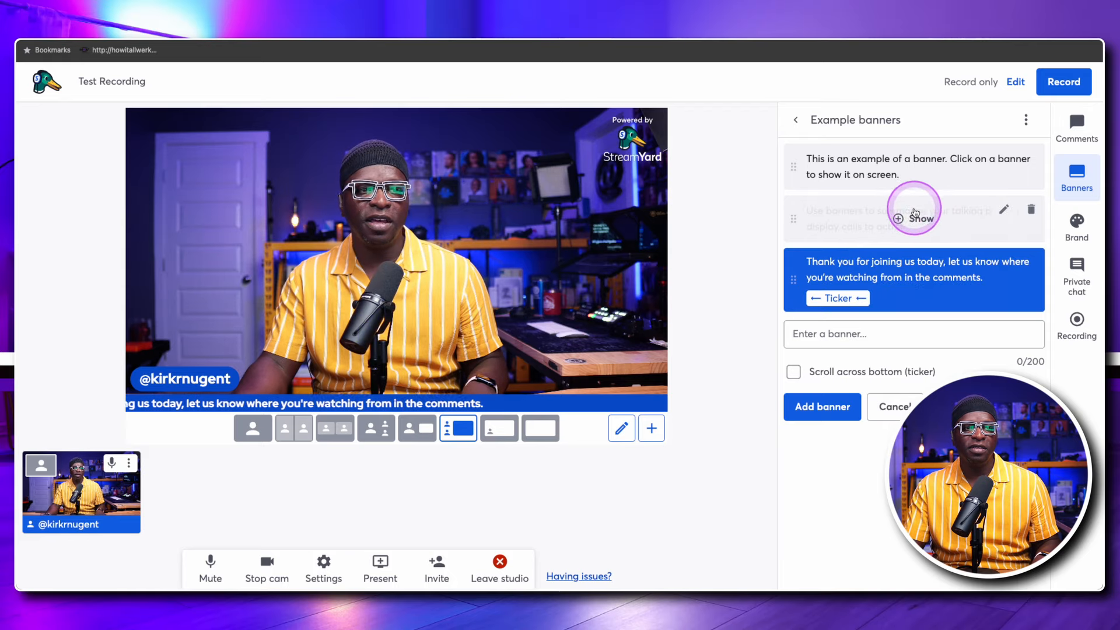
left_click(928, 172)
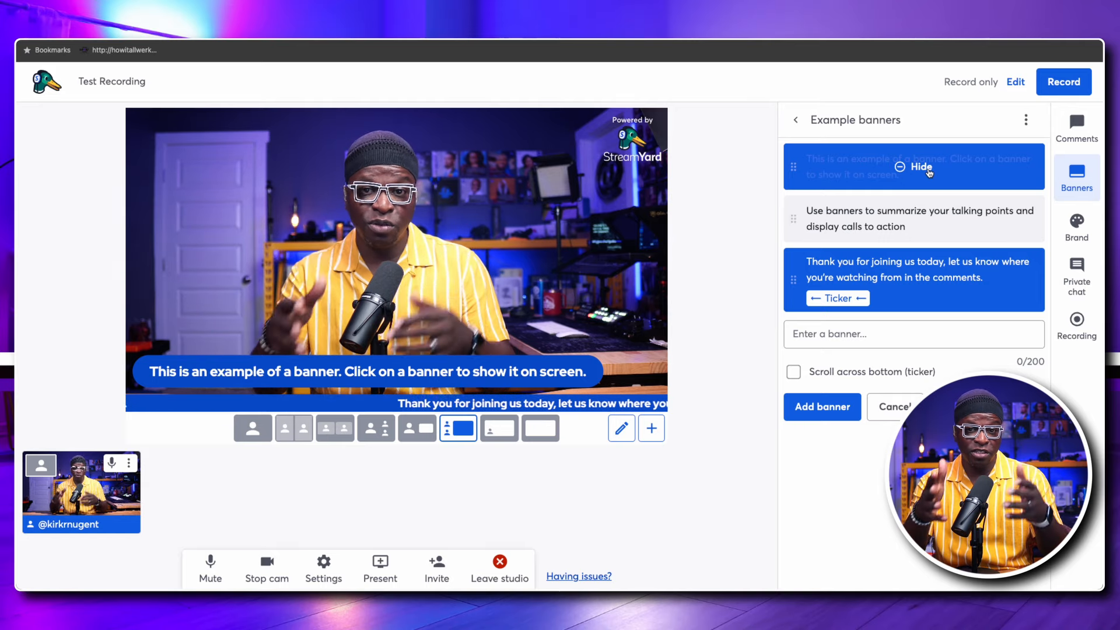
left_click(930, 173)
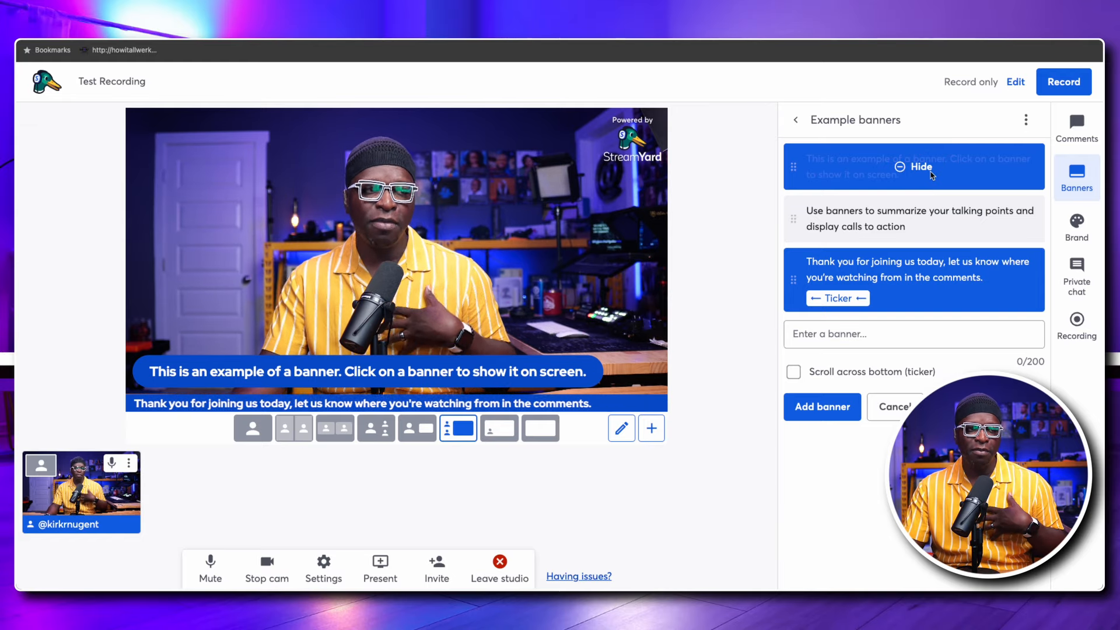
left_click(932, 174)
left_click(932, 285)
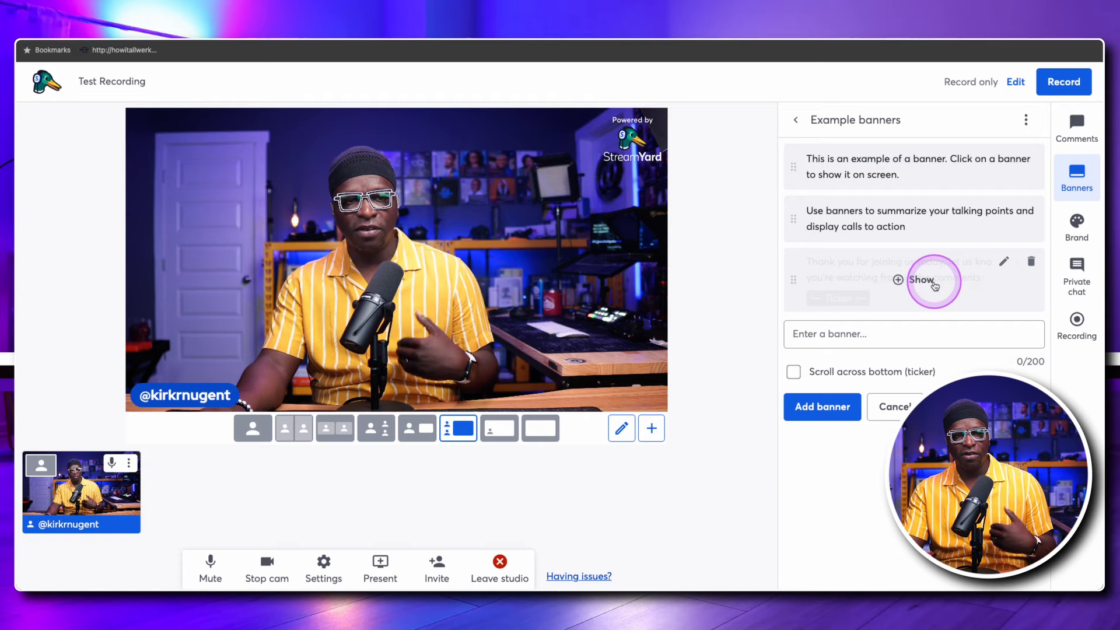
- View the color picker for the brand color and close it
left_click(1077, 224)
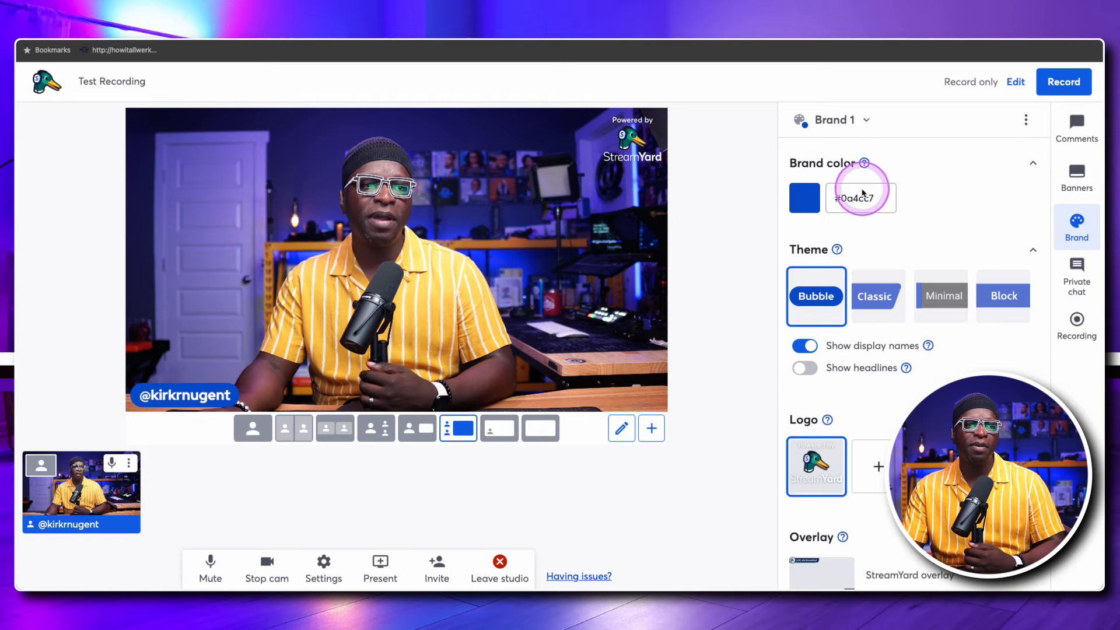
left_click(808, 202)
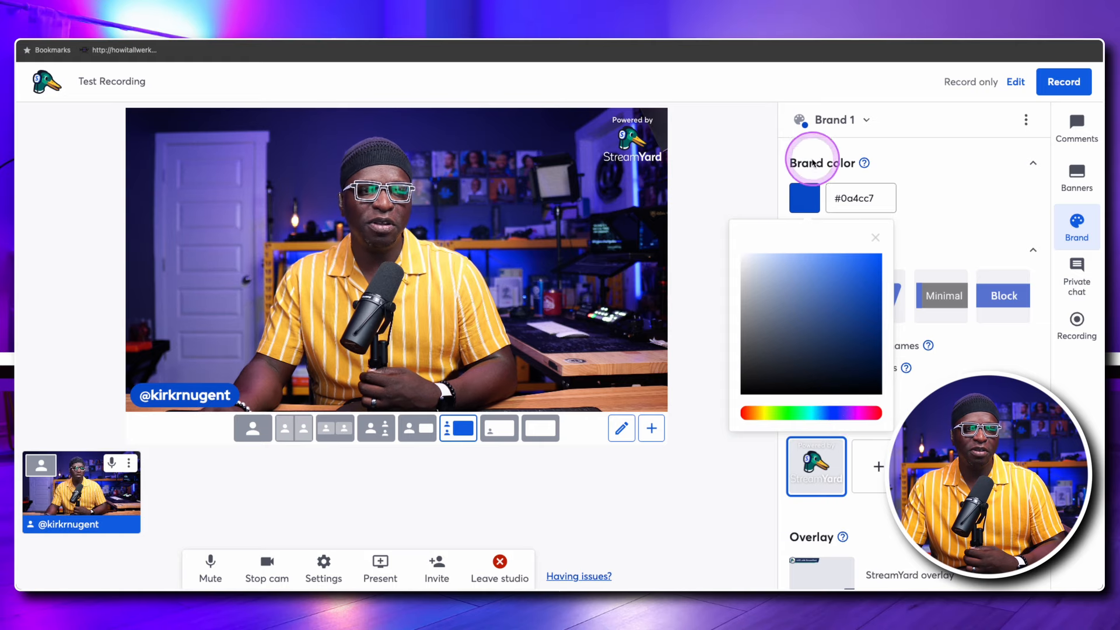
left_click(875, 238)
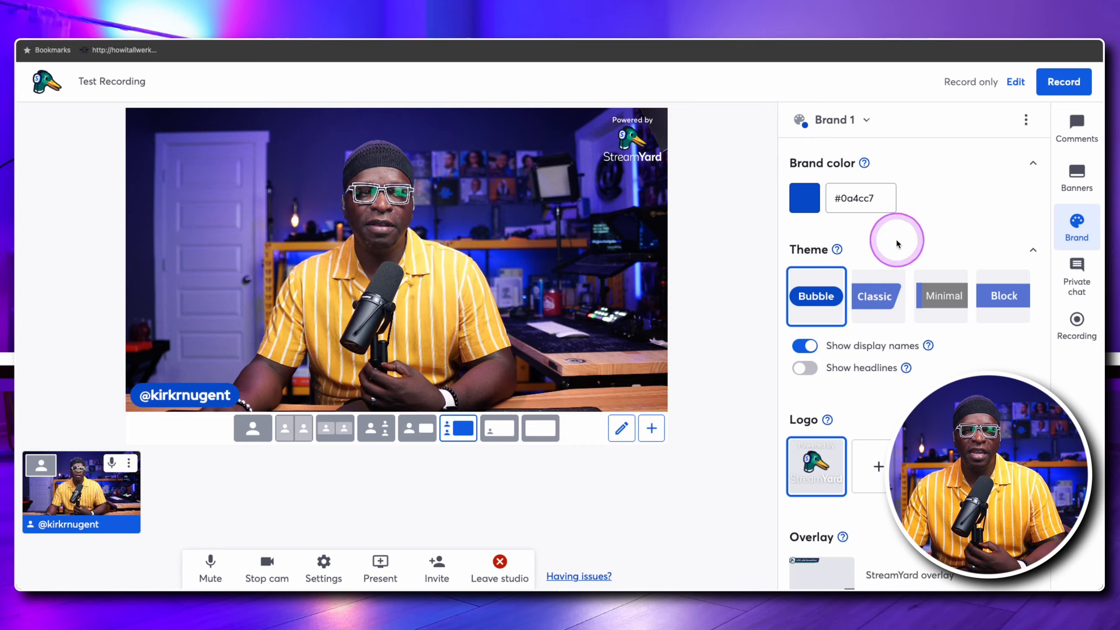
- Show the talking-points banner, try the Classic, Minimal and Block themes on it, and hide the banner
left_click(1076, 175)
left_click(951, 216)
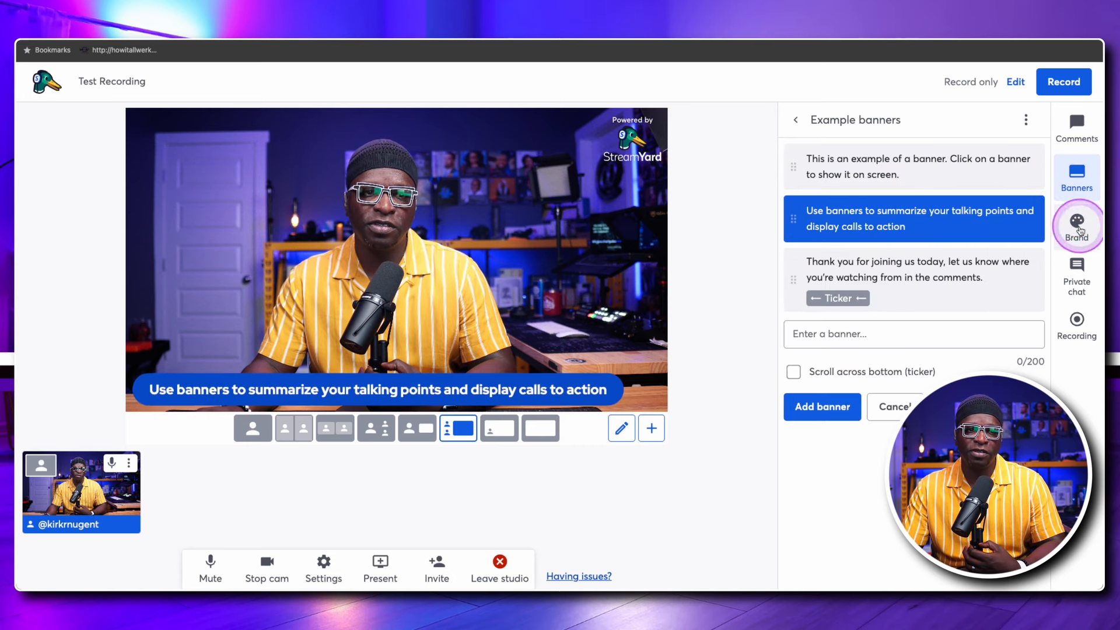
left_click(1078, 228)
left_click(883, 298)
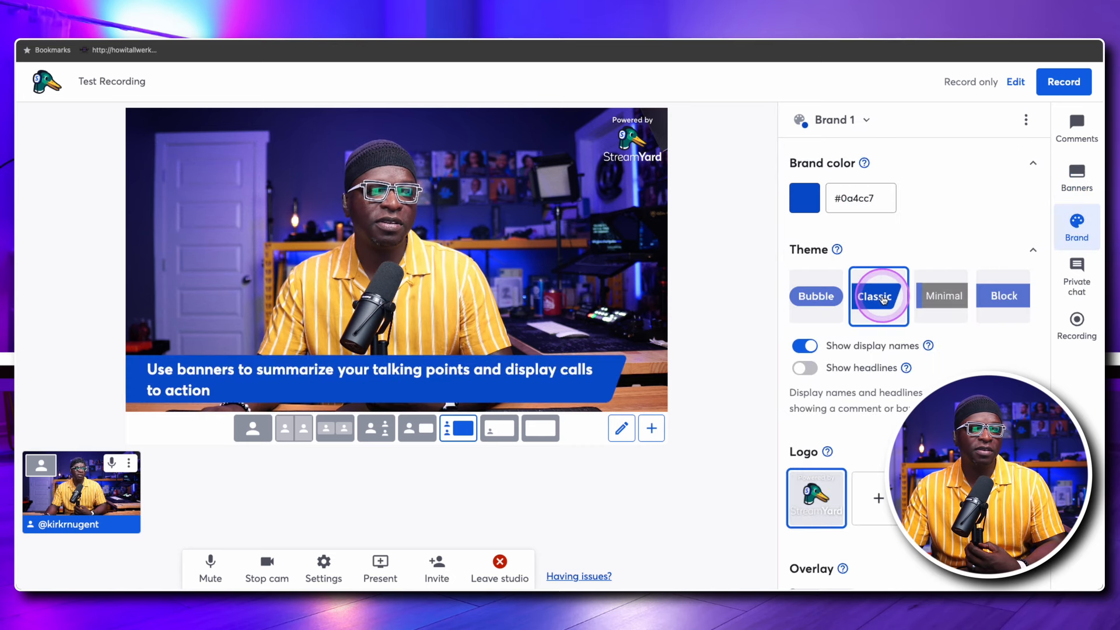
left_click(944, 296)
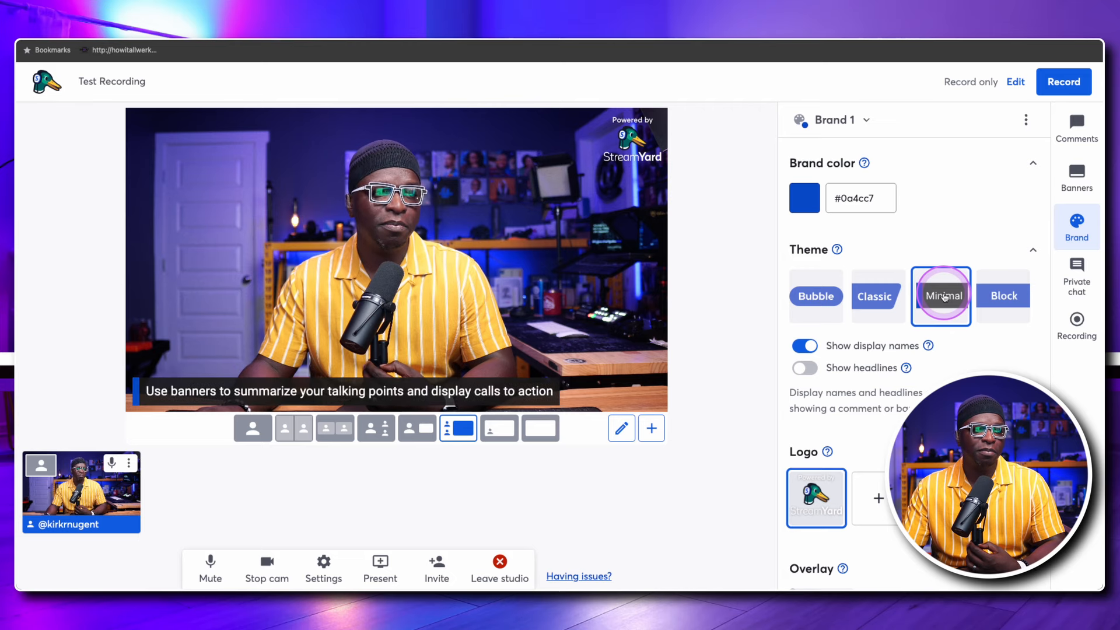
left_click(1004, 297)
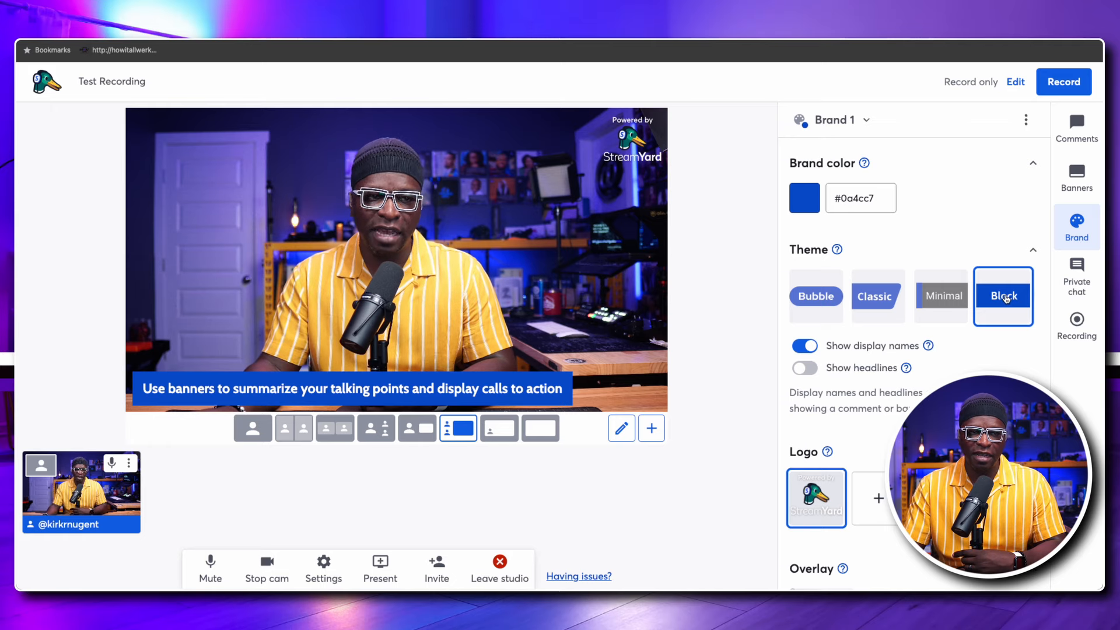
left_click(1073, 176)
left_click(946, 224)
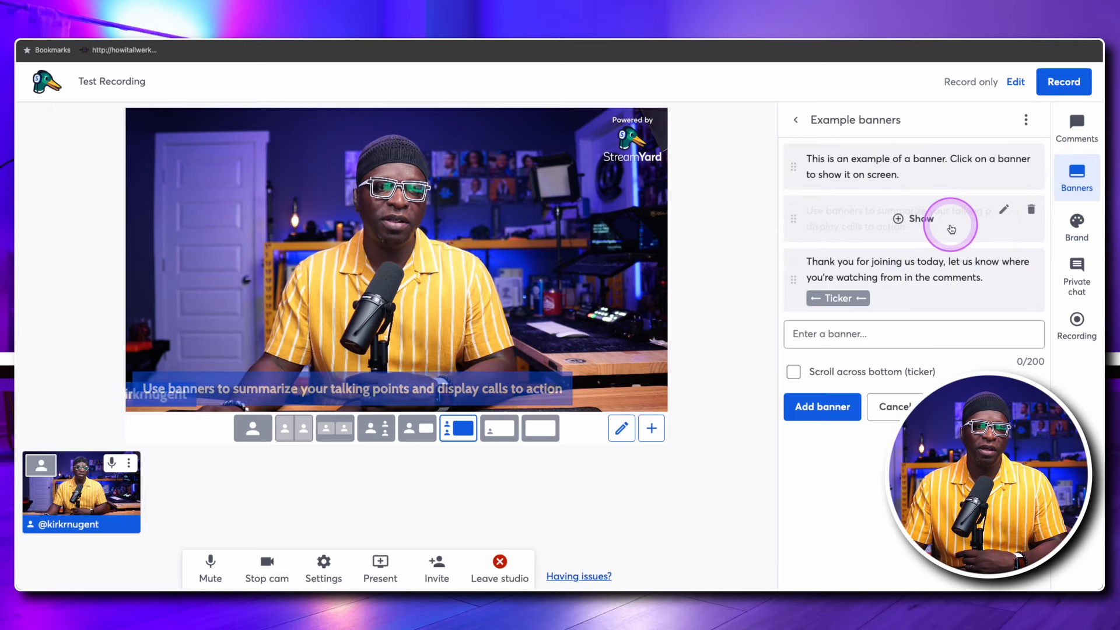
- Turn on headlines under the display names and apply the Bubble theme
left_click(1078, 228)
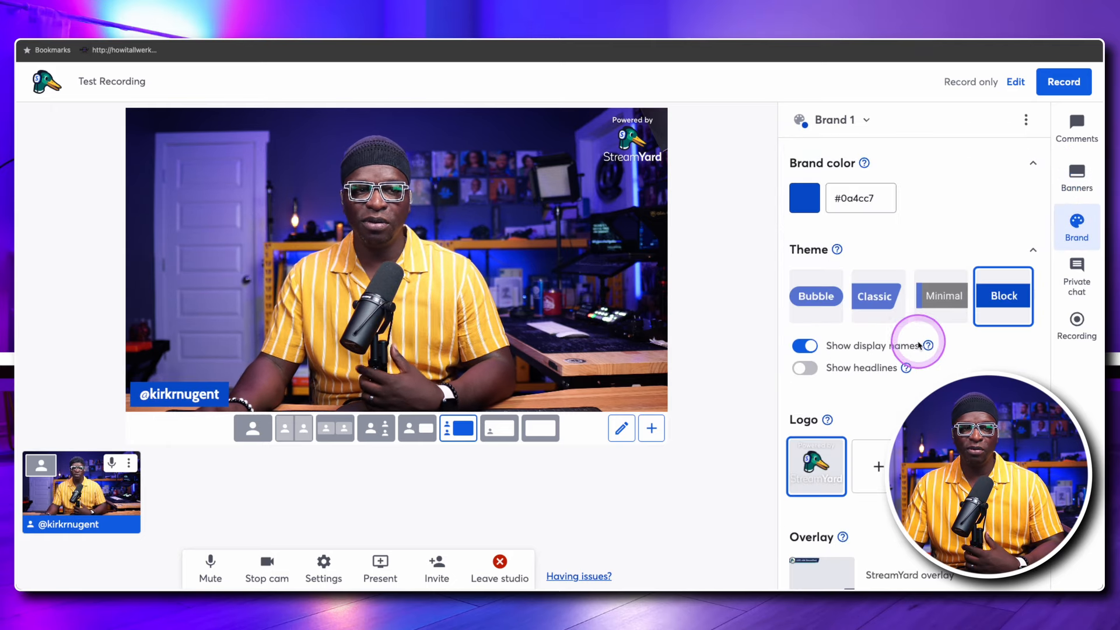
left_click(811, 367)
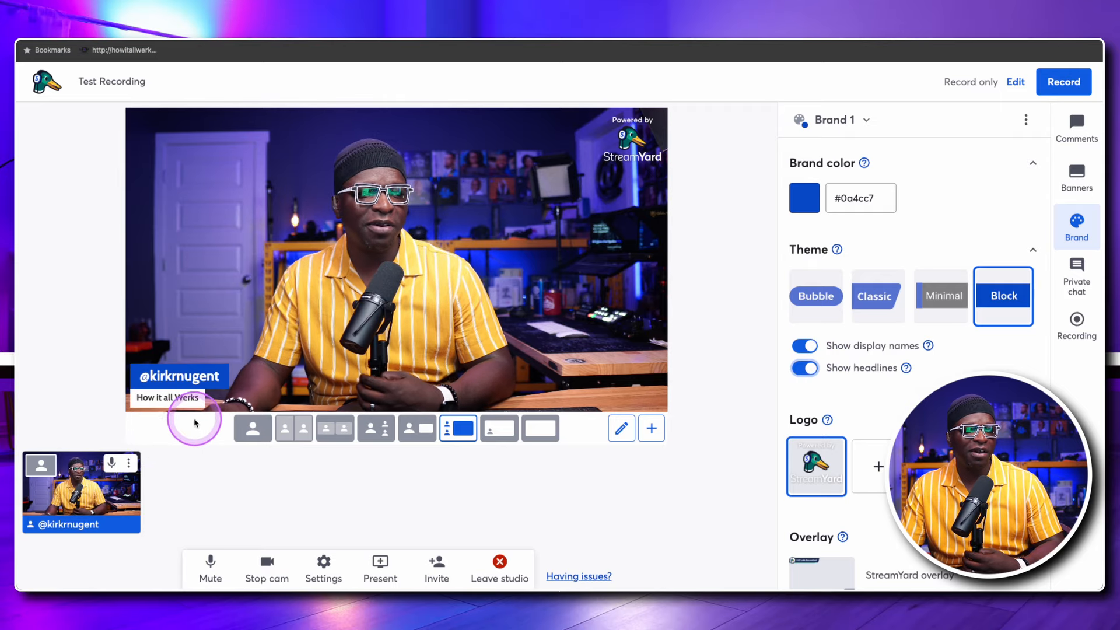
left_click(818, 294)
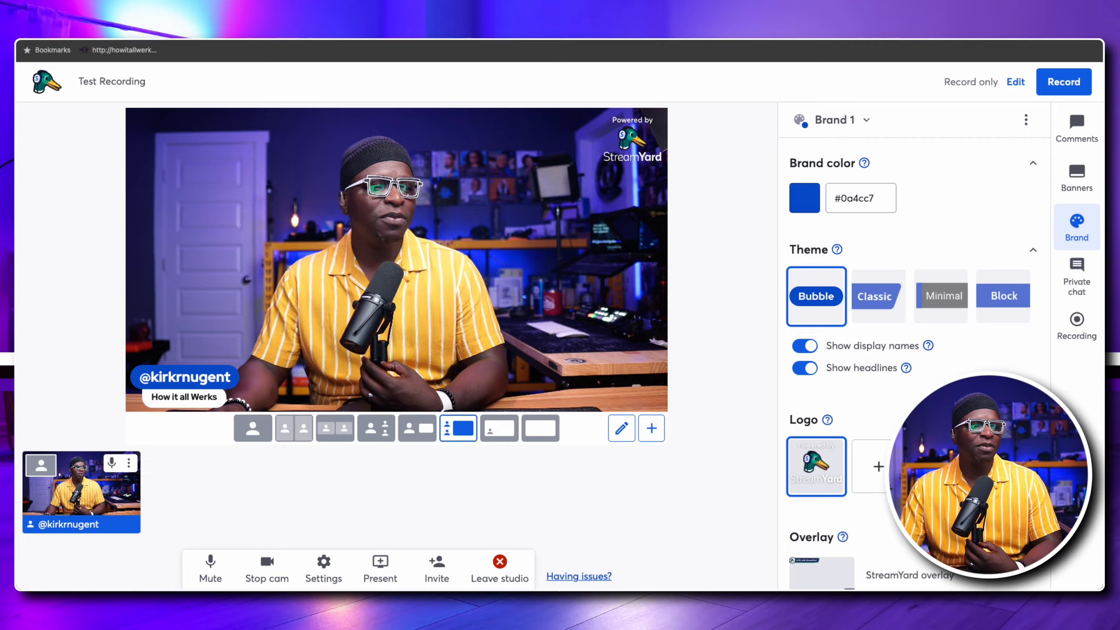
- Try to add a custom overlay to the brand, and close the upgrade offer
scroll(913, 362, "down", 3)
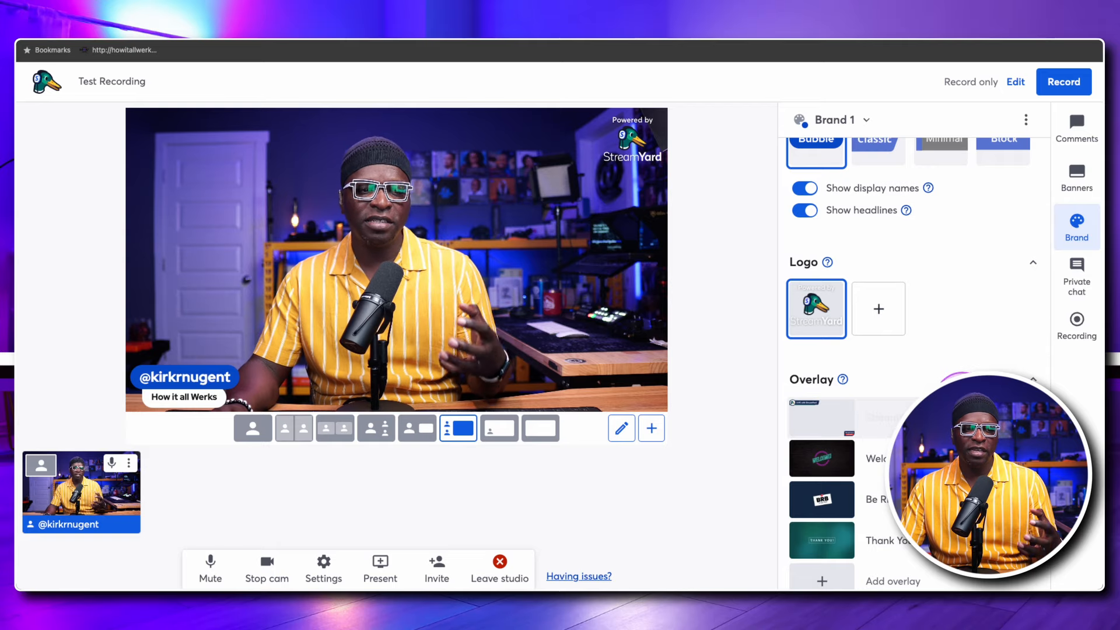
scroll(910, 408, "down", 1)
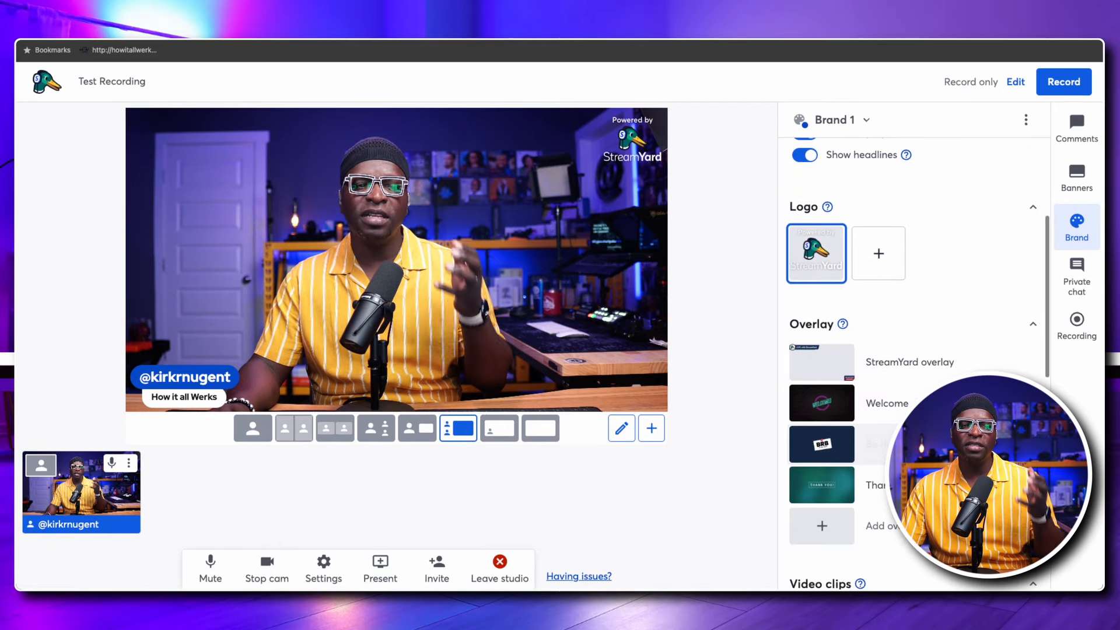
left_click(823, 522)
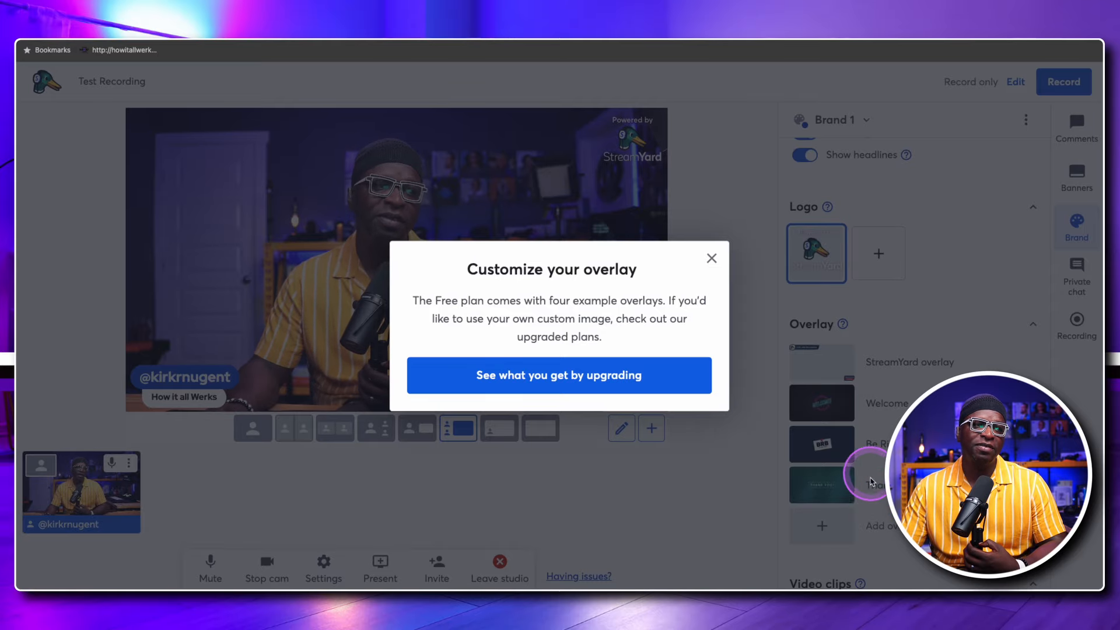
left_click(712, 259)
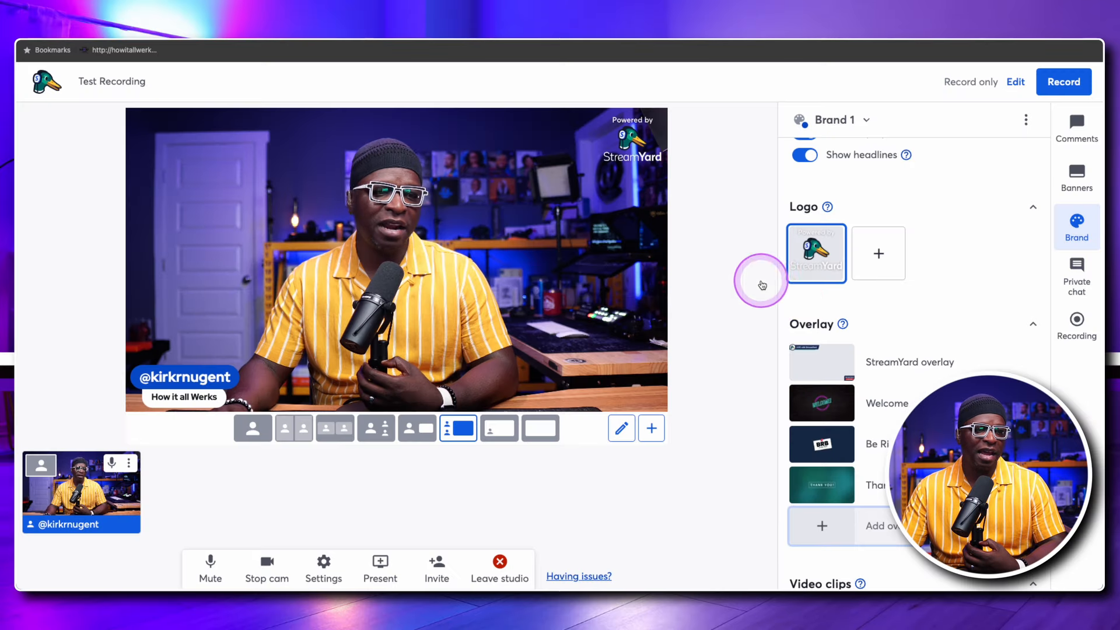
- Show the Welcome overlay on stage, switch to the Be Right Back overlay, and hide it
left_click(830, 408)
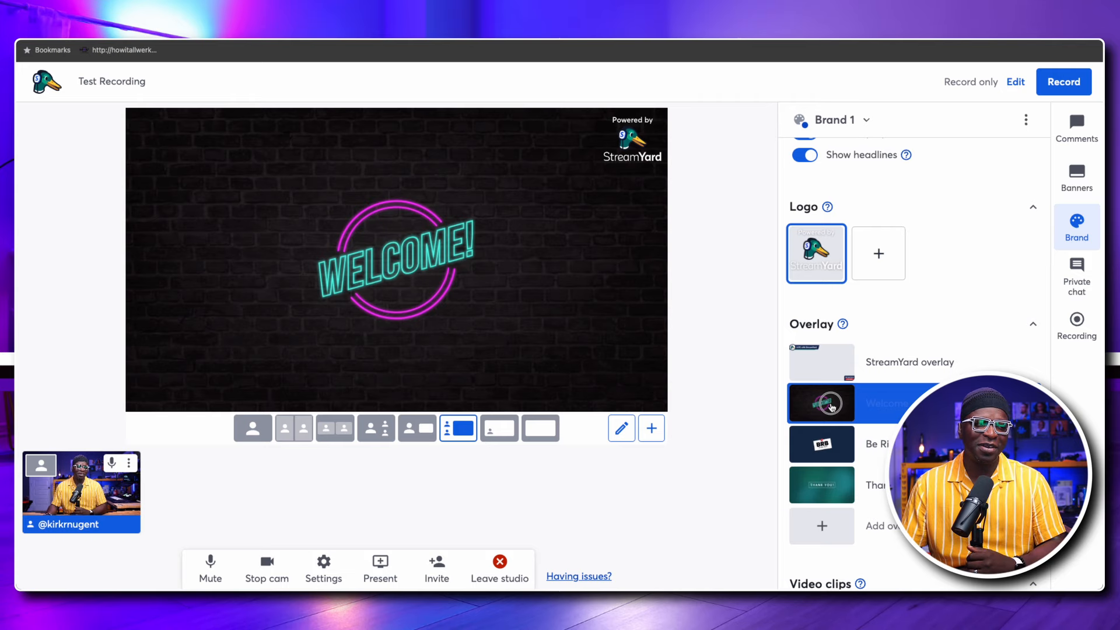
left_click(832, 408)
left_click(832, 408)
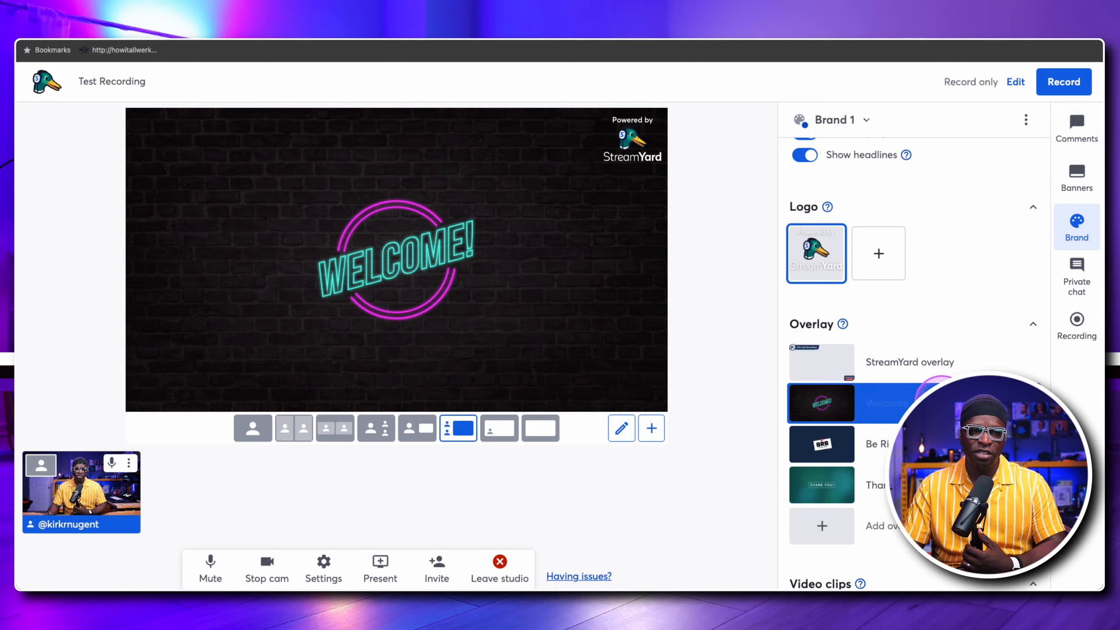
left_click(938, 445)
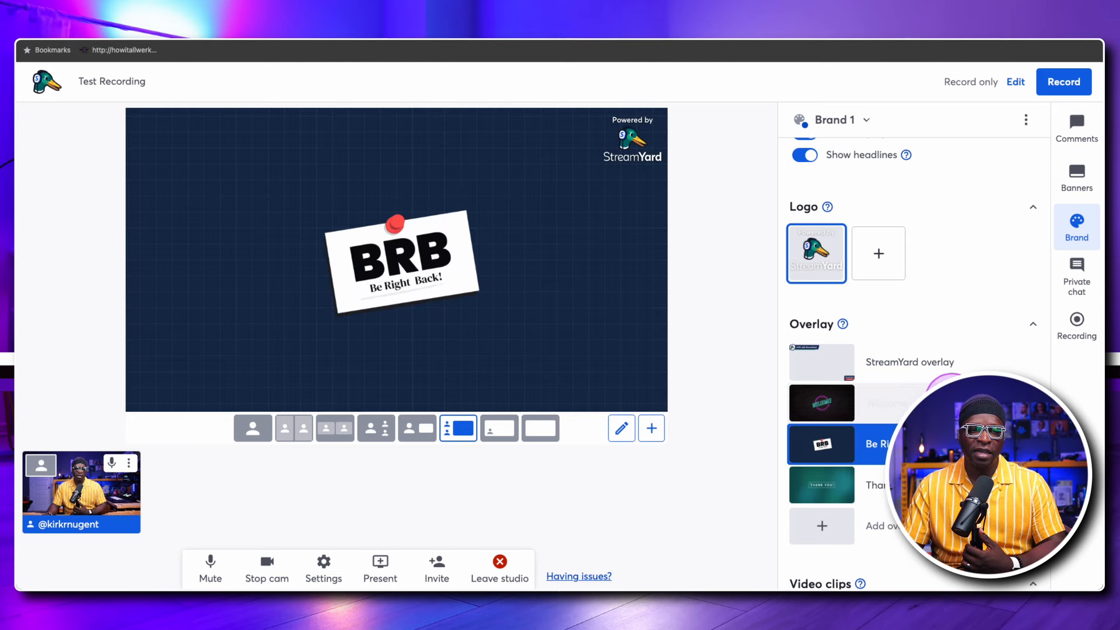
left_click(938, 445)
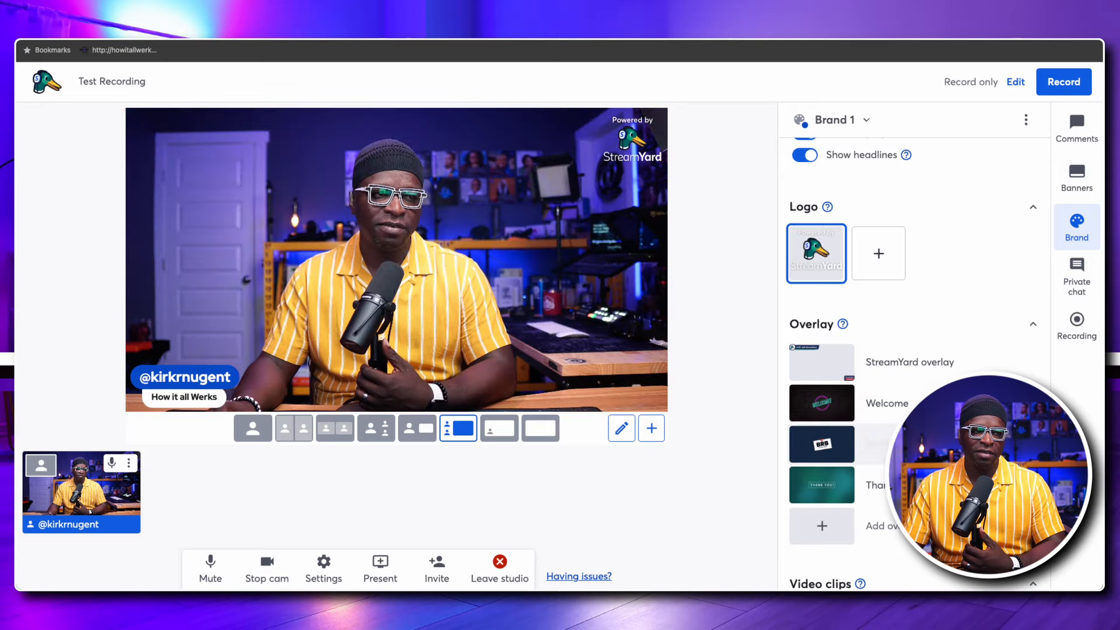
- Show the Welcome, Be Right Back and Thank You overlays one after another, and hide the last one
left_click(934, 403)
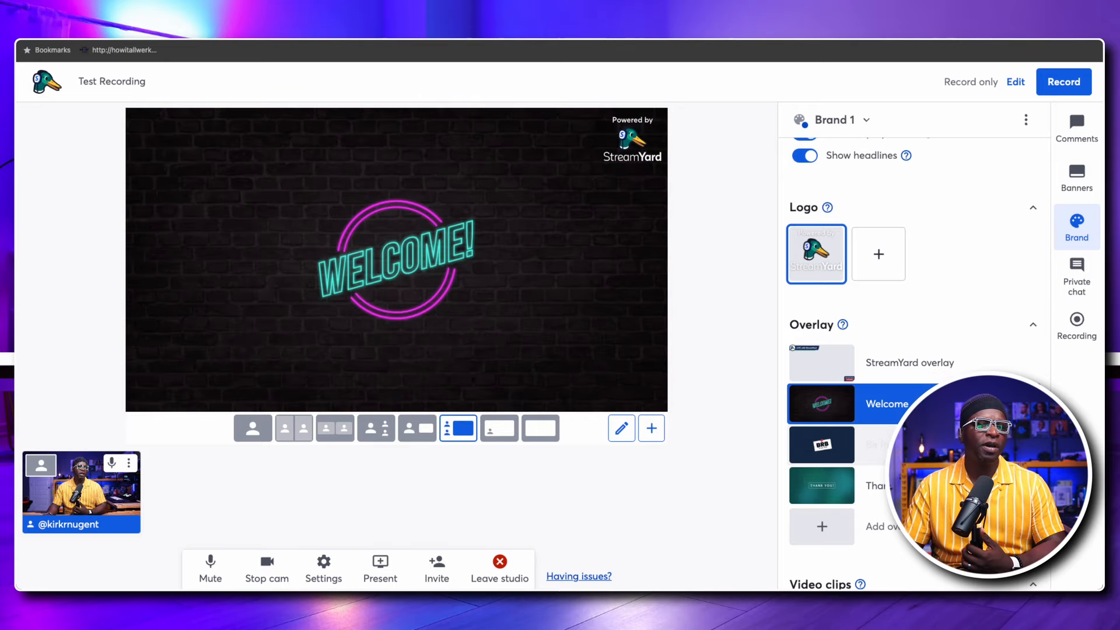
left_click(933, 445)
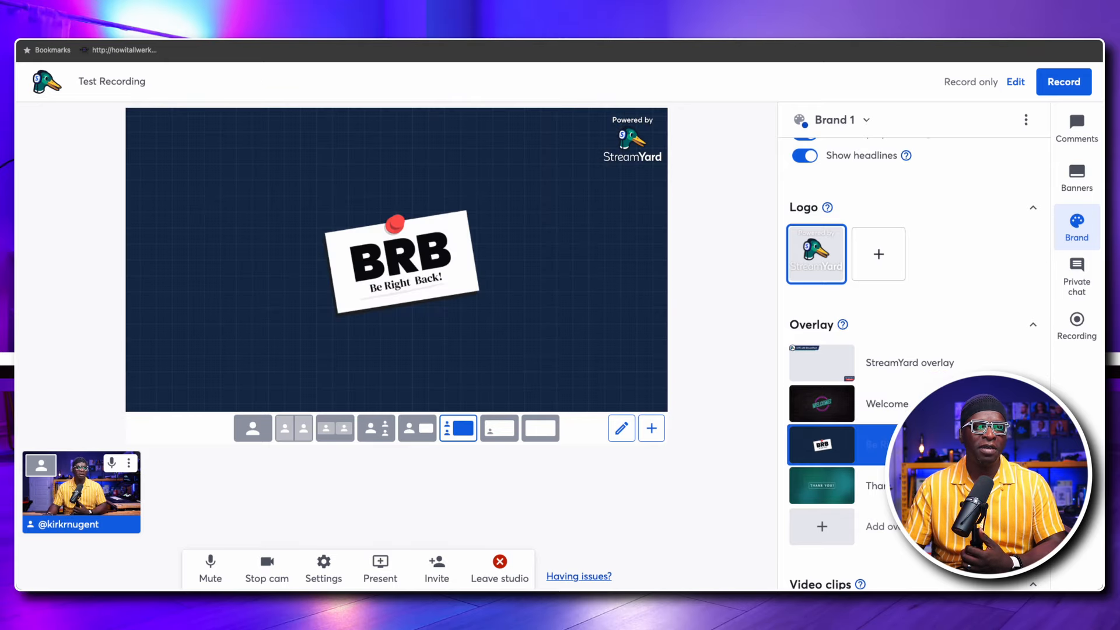
left_click(933, 485)
left_click(934, 486)
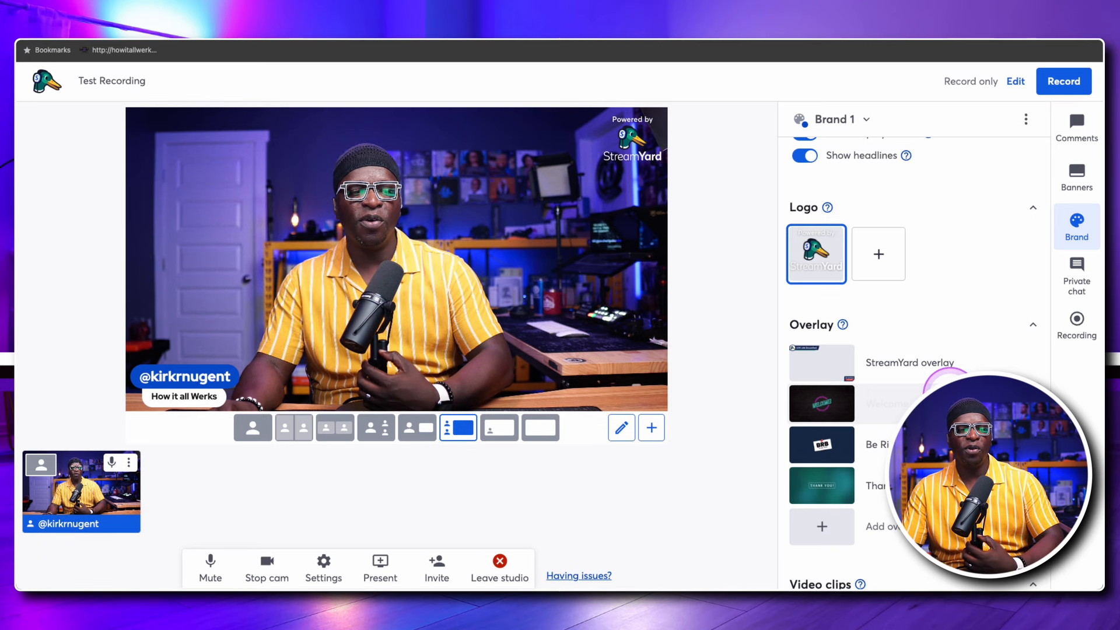
- Upload HIAW Intro (1).mp4 from the SY Assets folder in Downloads as a new video clip
scroll(951, 373, "down", 3)
scroll(951, 374, "down", 2)
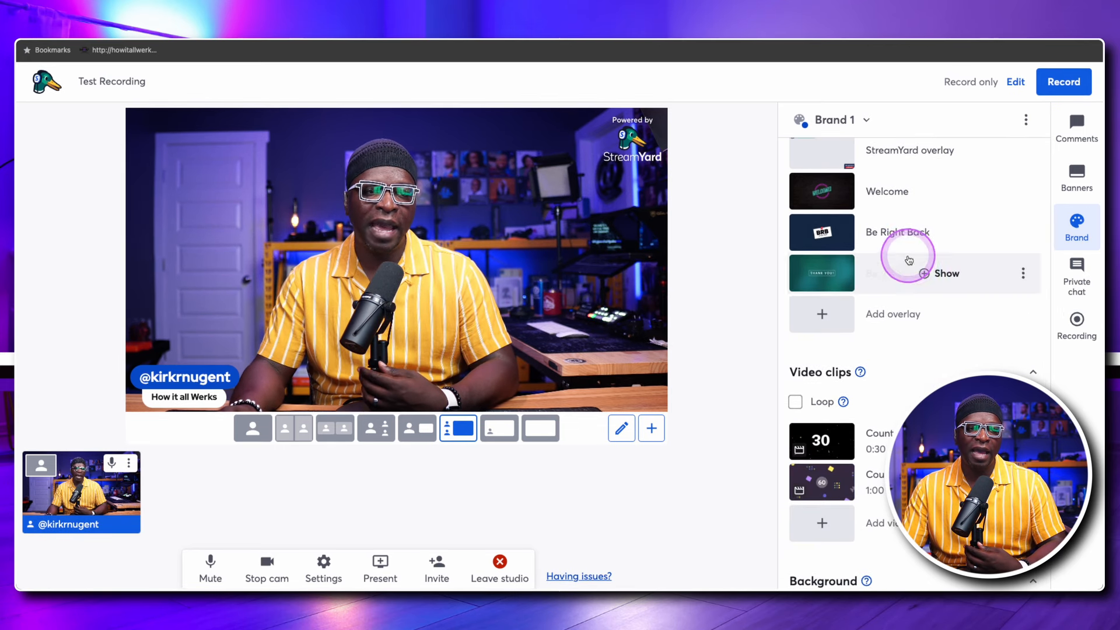
scroll(910, 350, "down", 1)
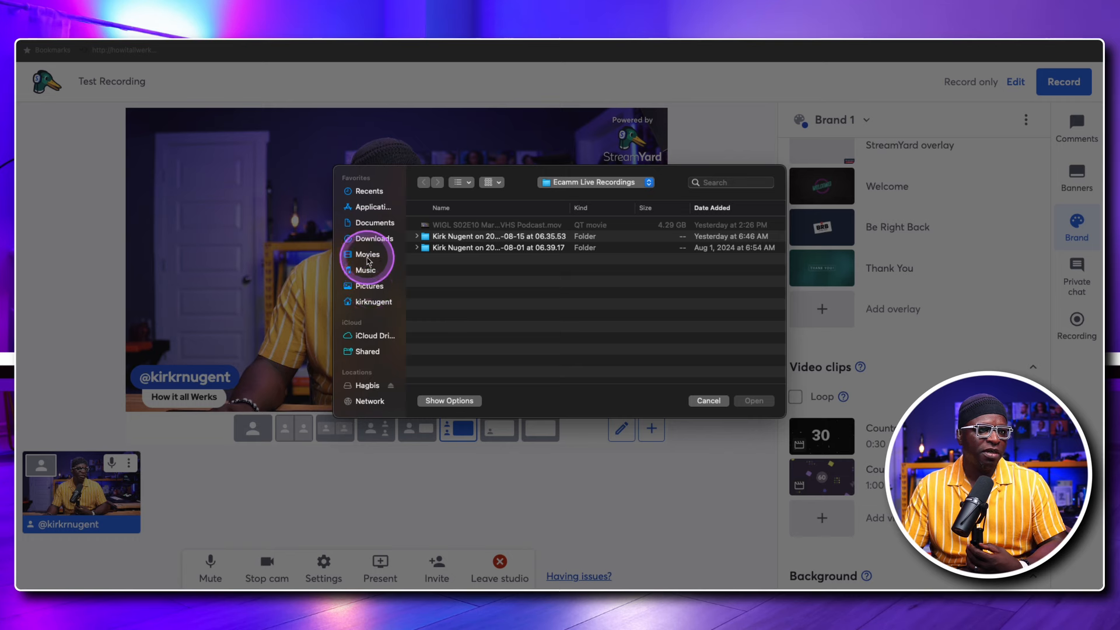
left_click(371, 239)
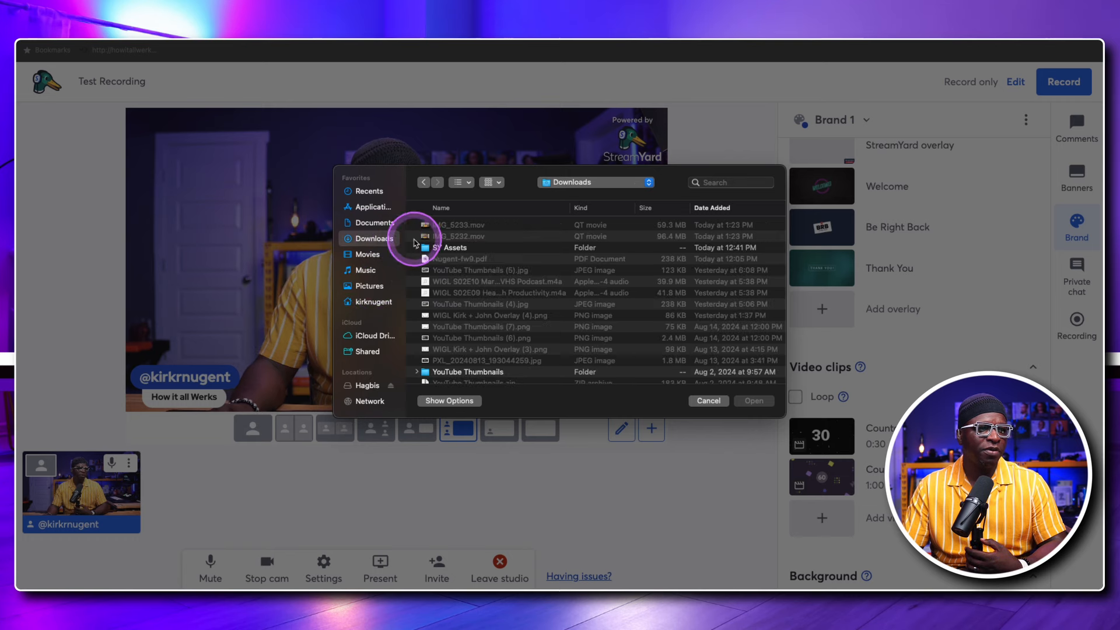
double_click(449, 250)
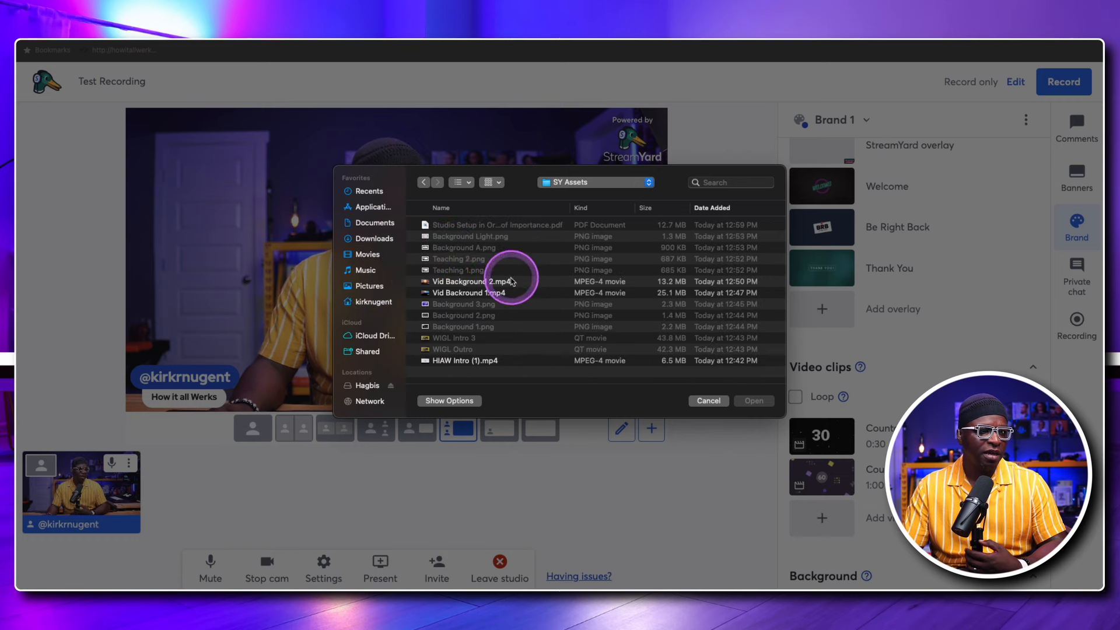
left_click(490, 283)
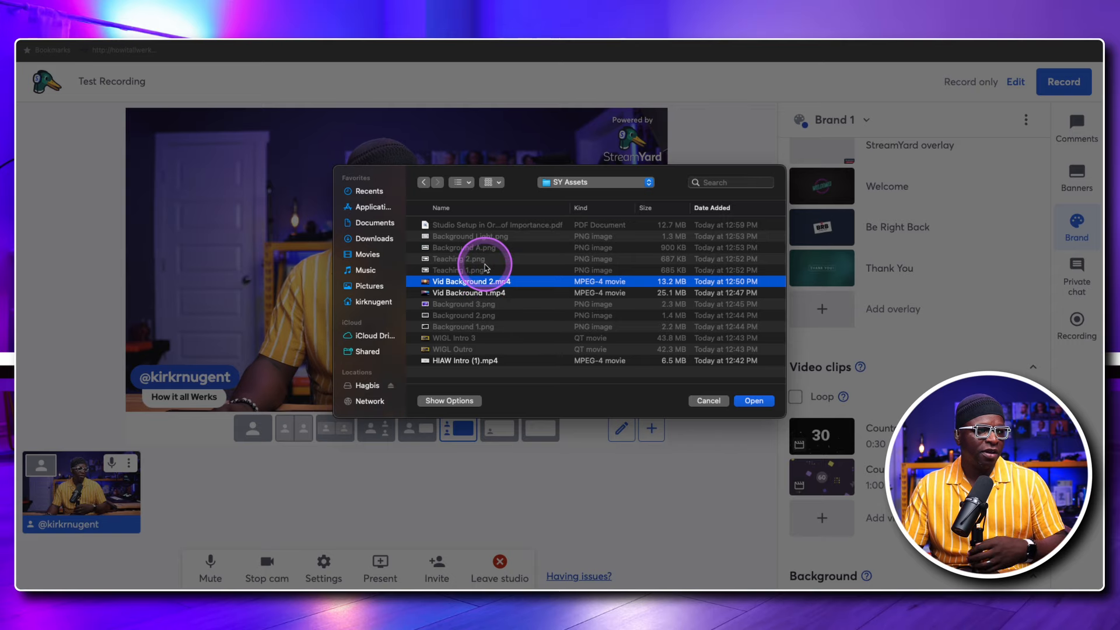
left_click(473, 361)
left_click(752, 401)
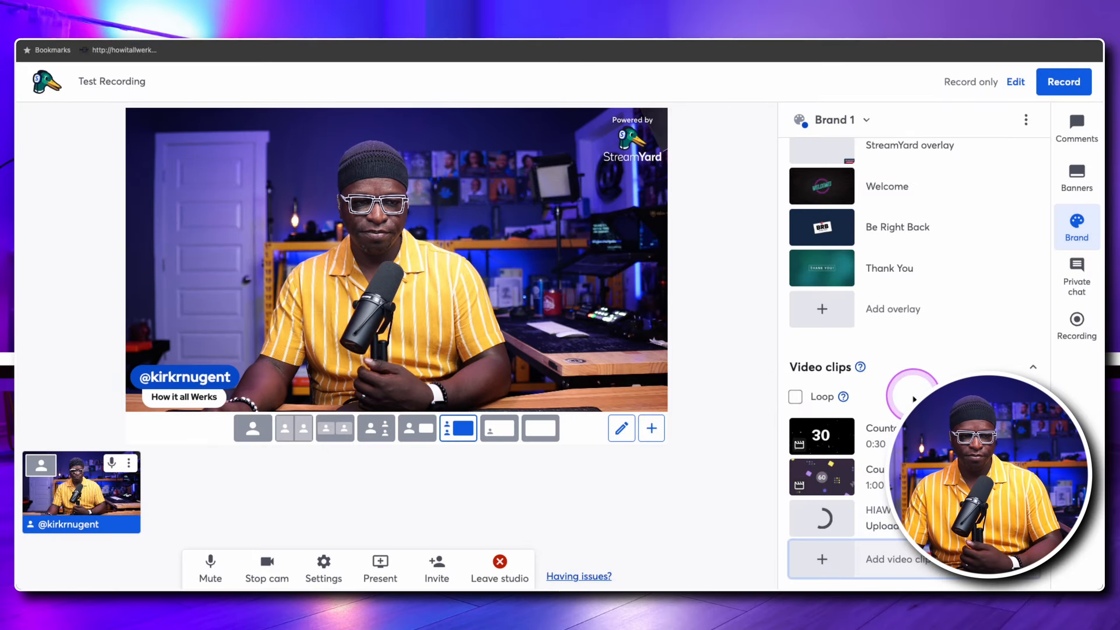
- Dismiss the notice about video backgrounds, try to add a custom background, and close the upgrade offer
scroll(914, 399, "down", 6)
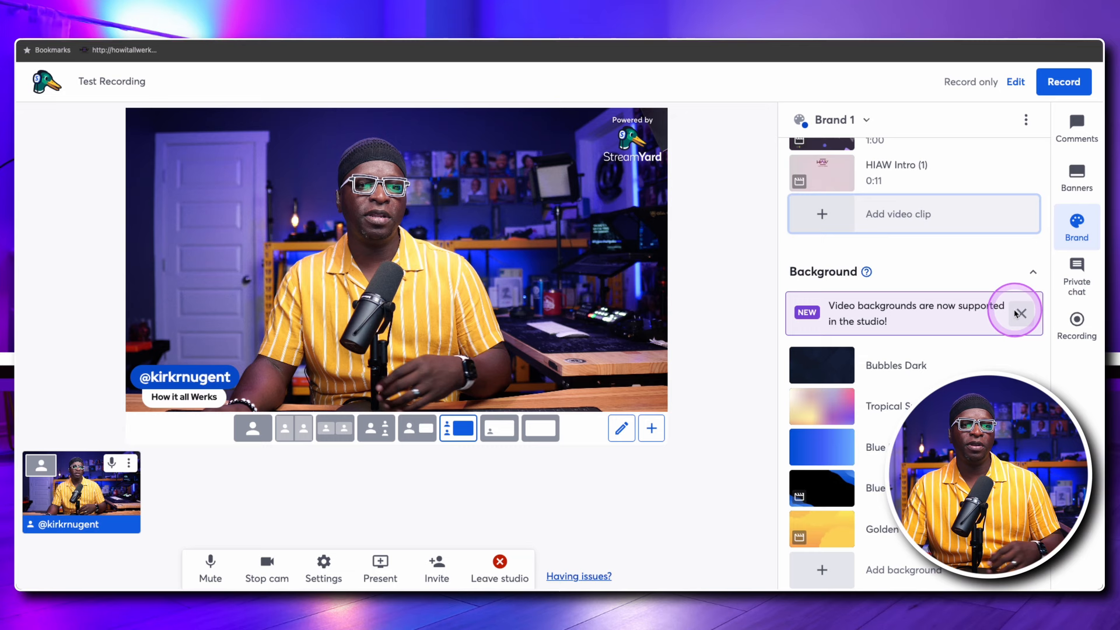
left_click(1021, 314)
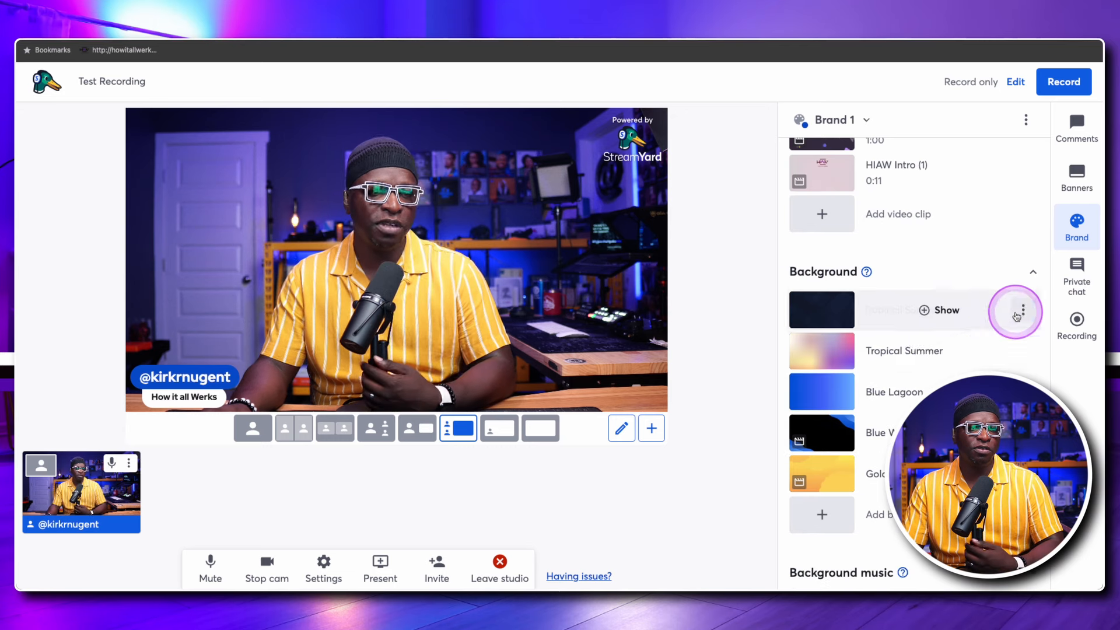
left_click(823, 515)
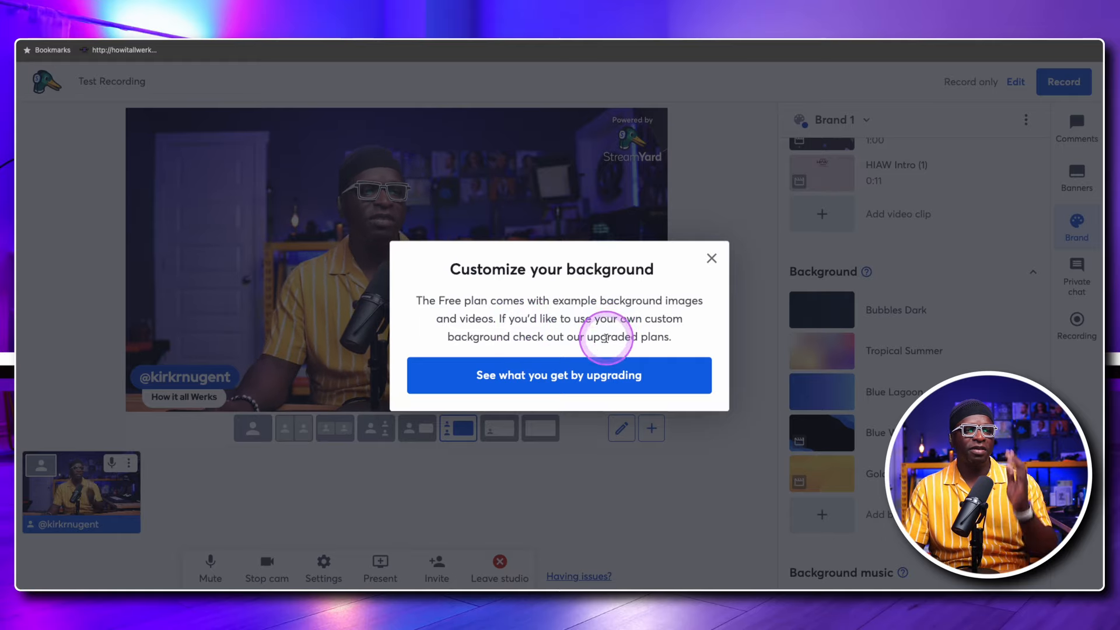
left_click(713, 258)
left_click(745, 93)
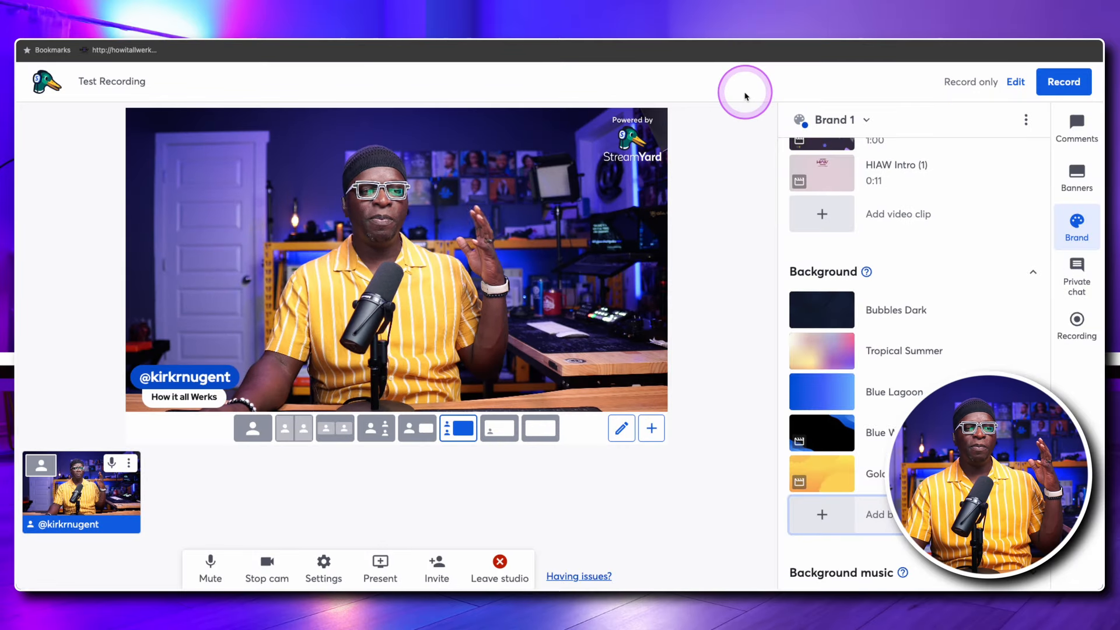
- Play the HIAW Intro (1) video clip on stage and hide it before it ends
mouse_move(824, 354)
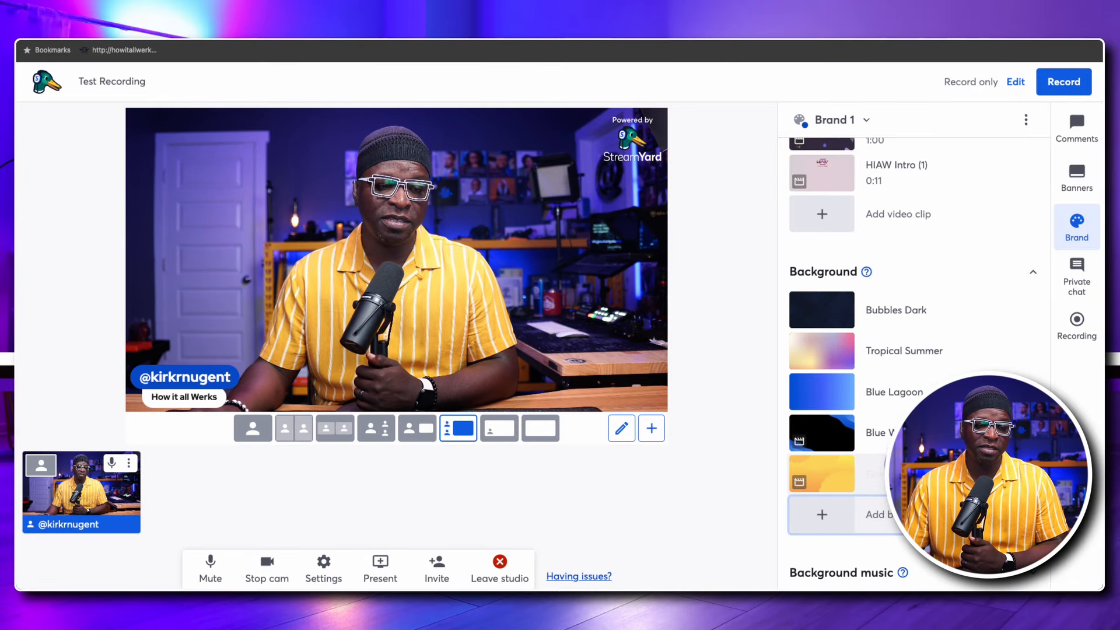
scroll(850, 325, "up", 3)
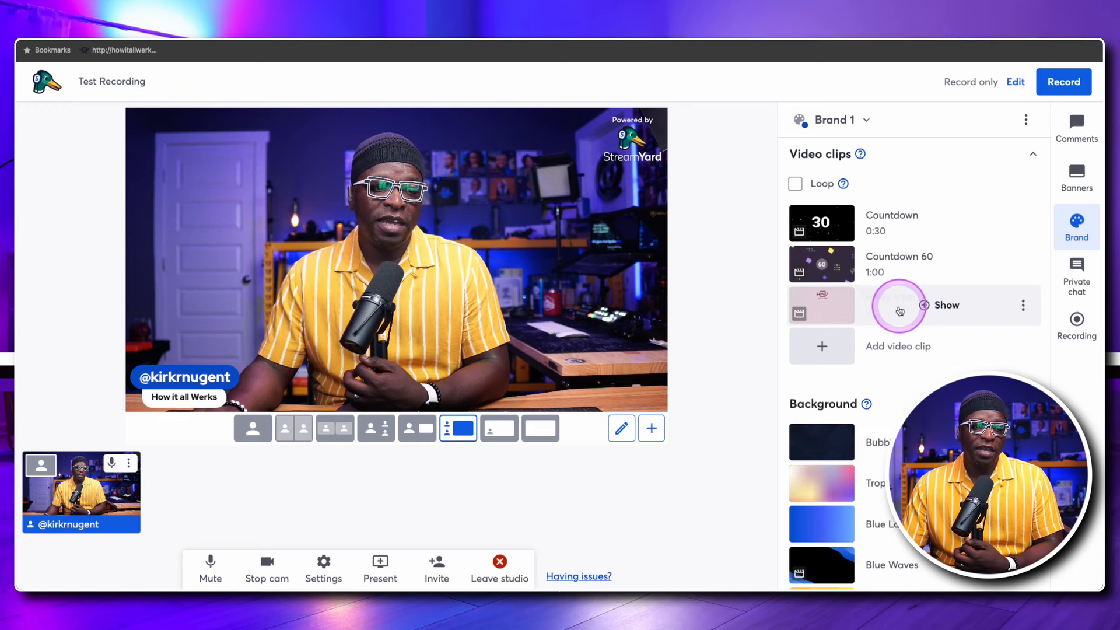
scroll(900, 311, "down", 3)
scroll(901, 300, "up", 2)
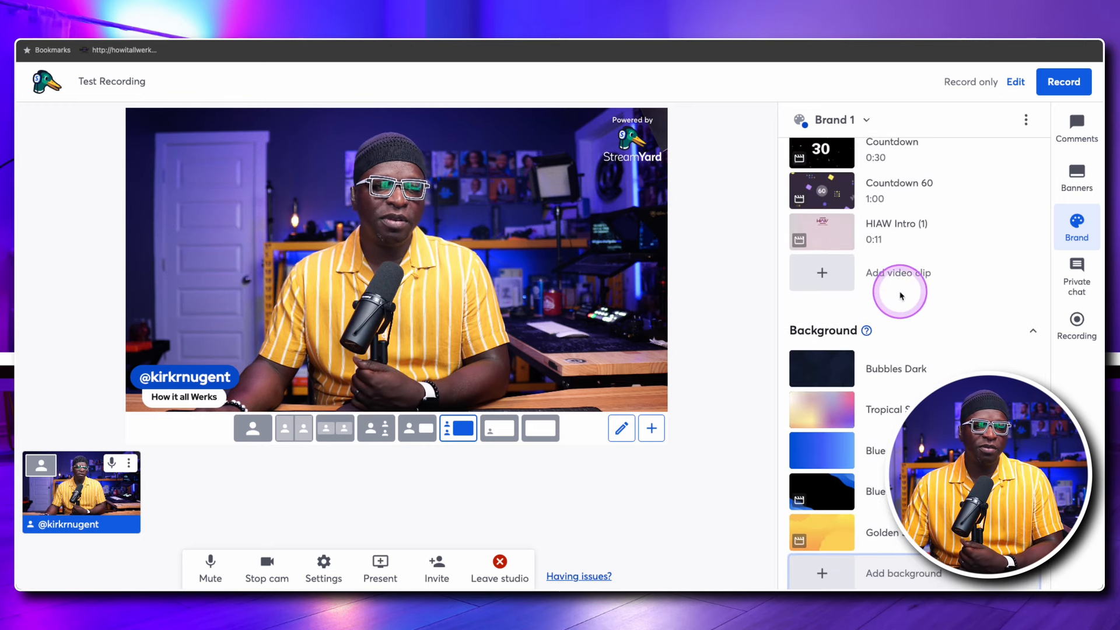
left_click(878, 232)
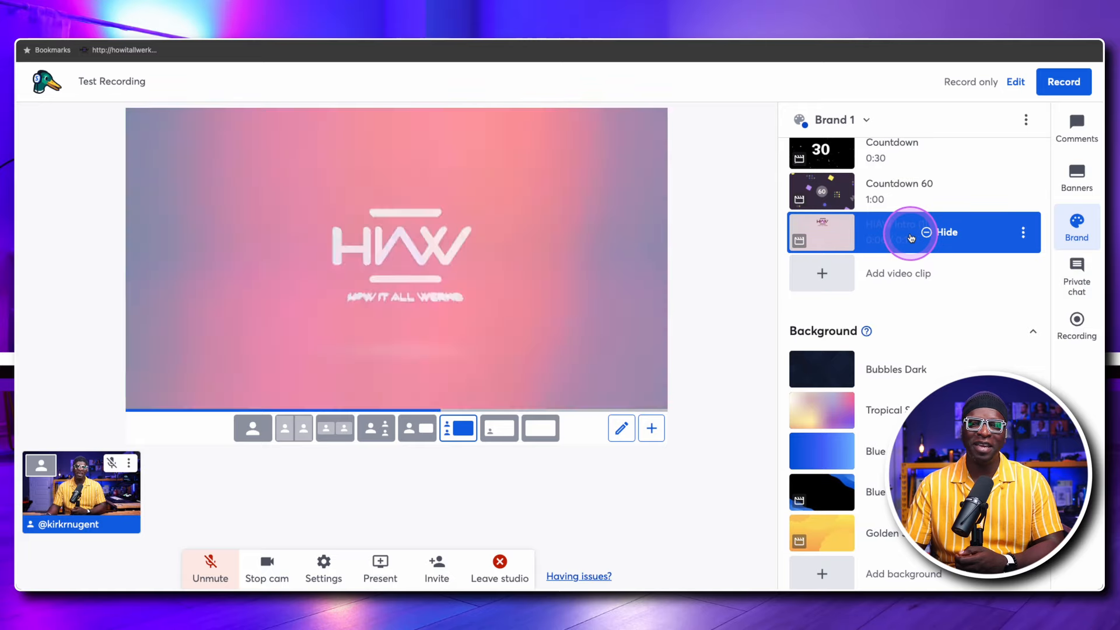
left_click(911, 236)
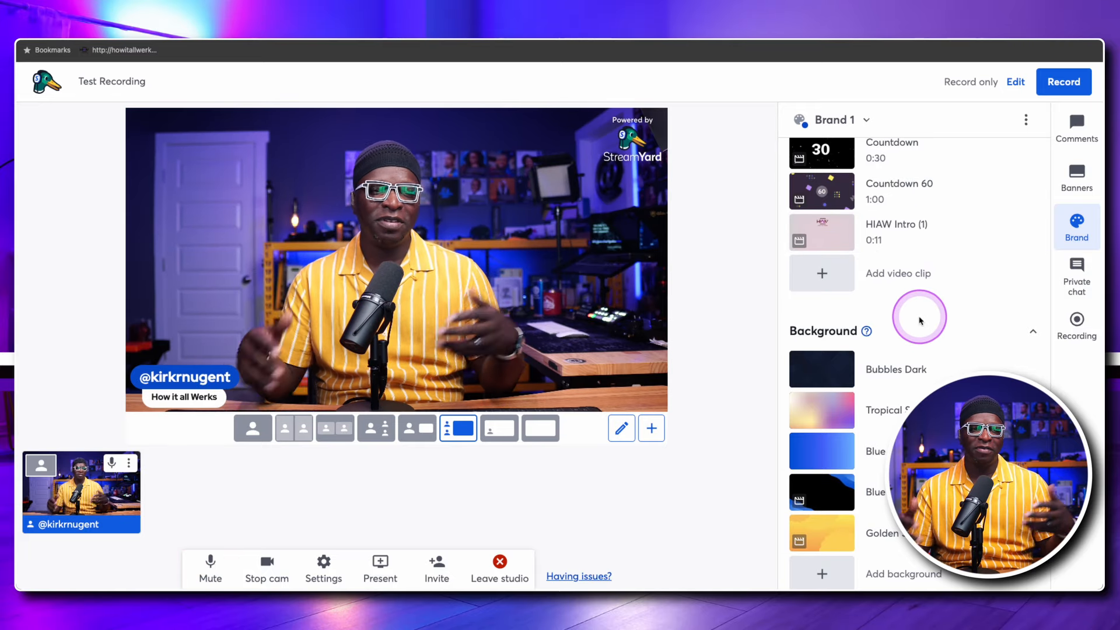
- Upload the "Just Ask" MP3 from the Music folder as a new background music track
scroll(920, 320, "down", 2)
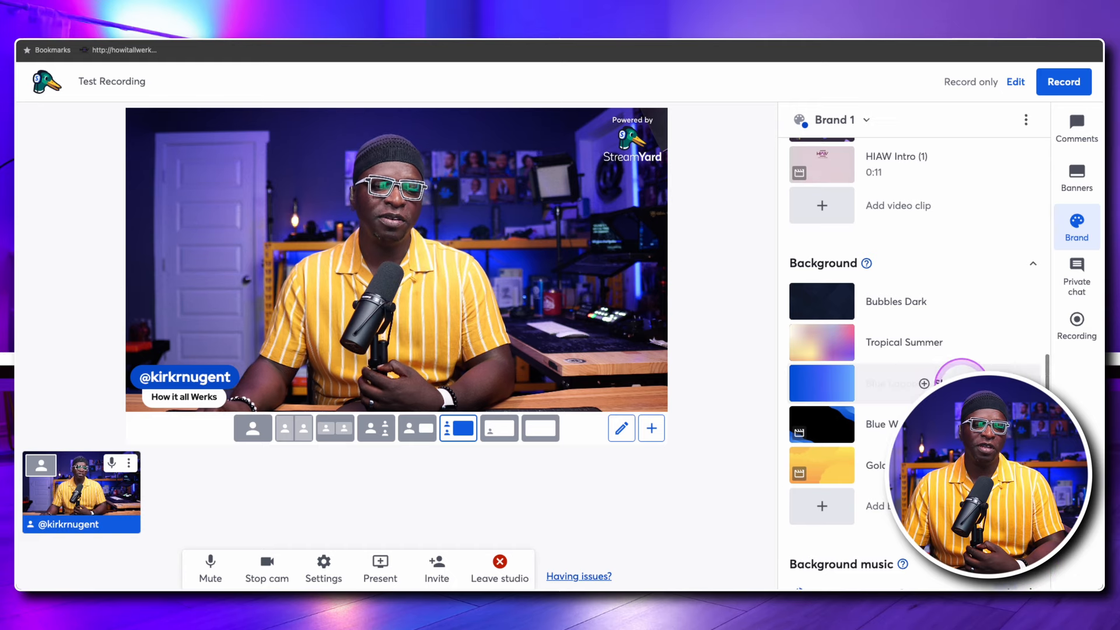
scroll(922, 388, "down", 6)
left_click(852, 553)
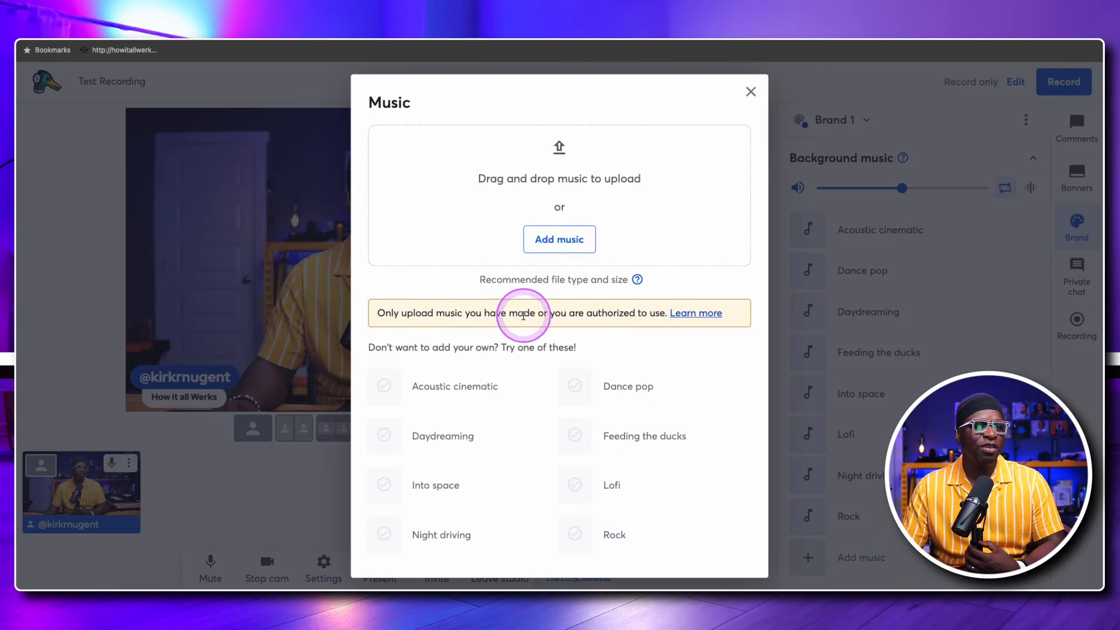
left_click(571, 244)
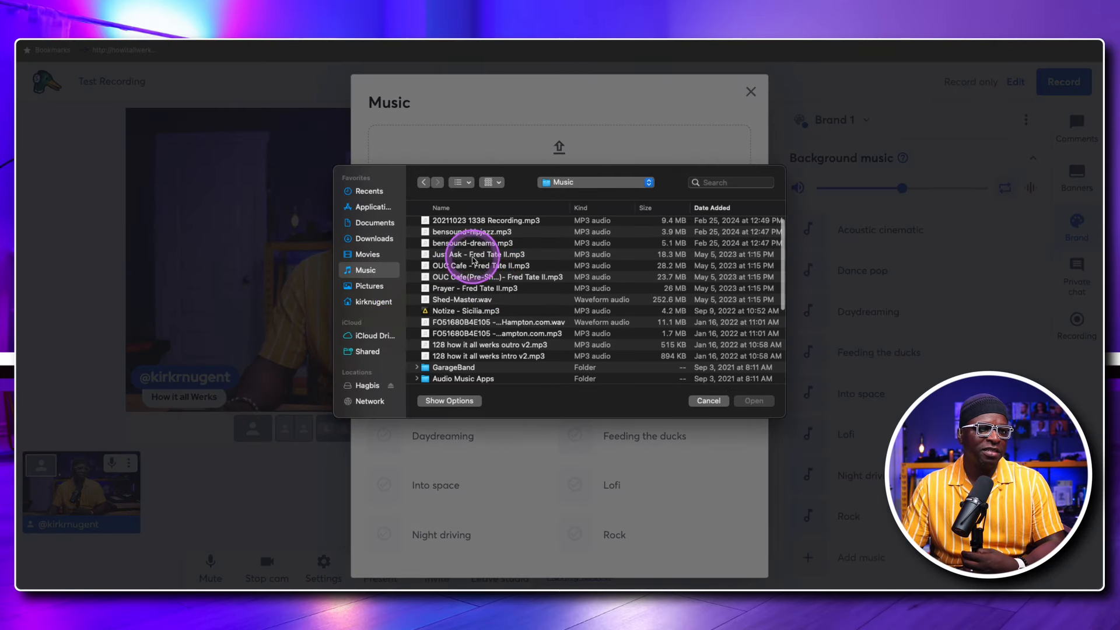
left_click(473, 257)
left_click(753, 401)
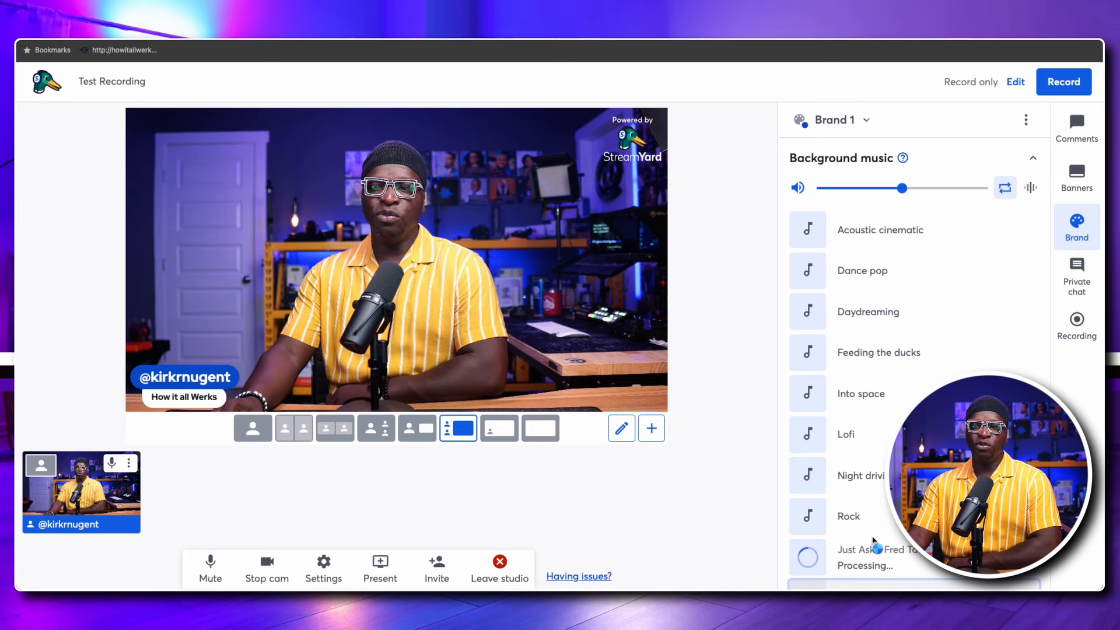
left_click(898, 420)
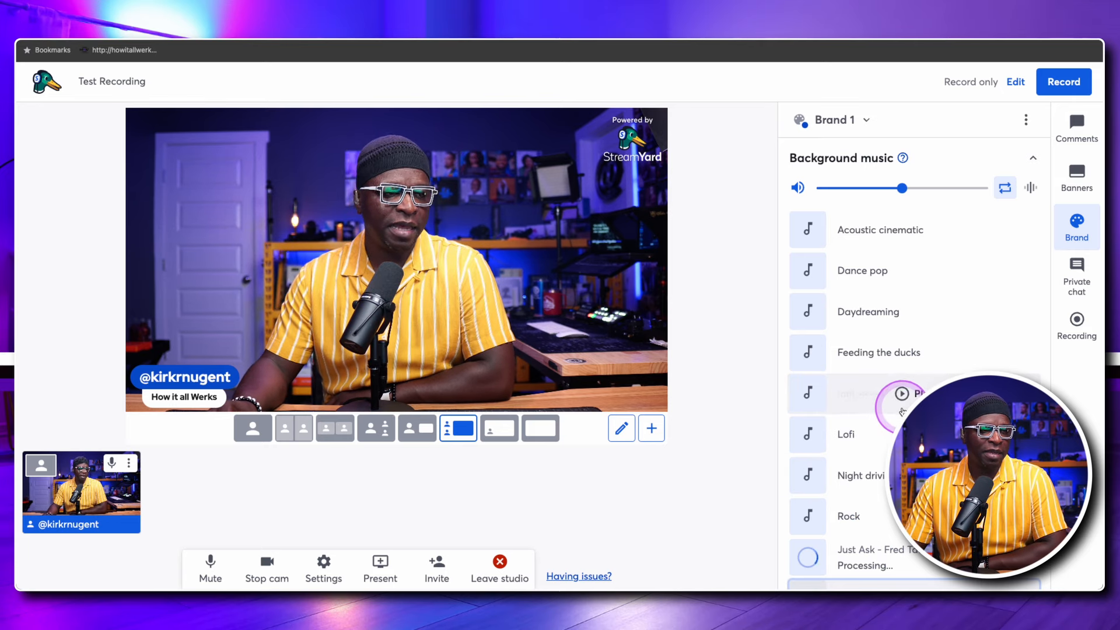
- Start a new custom layout and add a media slot enlarged to fill the whole canvas
scroll(904, 405, "up", 3)
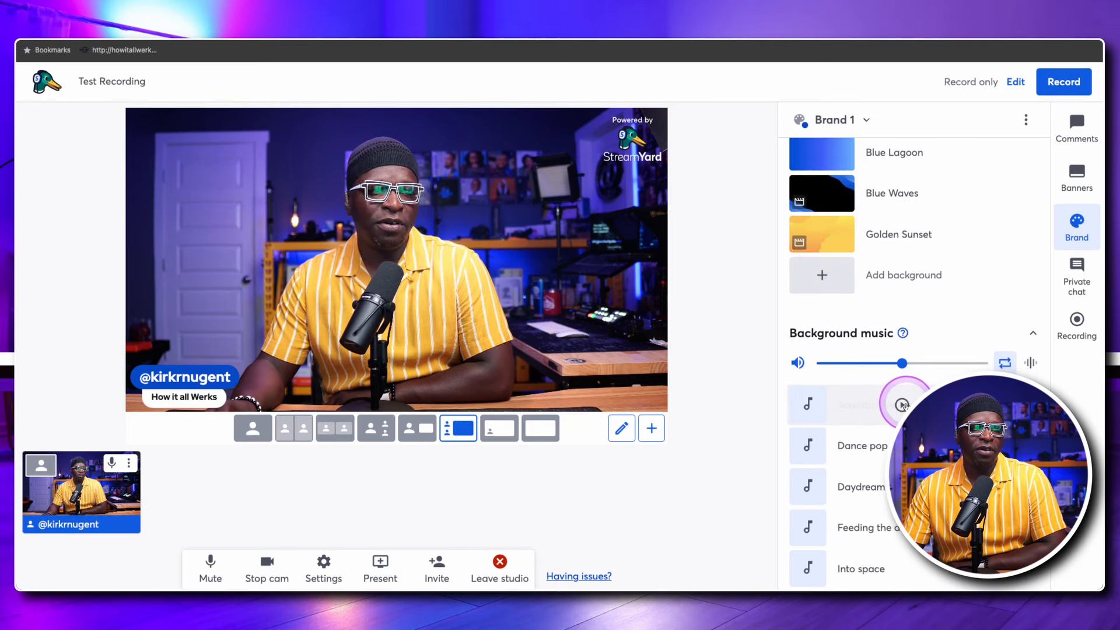
left_click(887, 309)
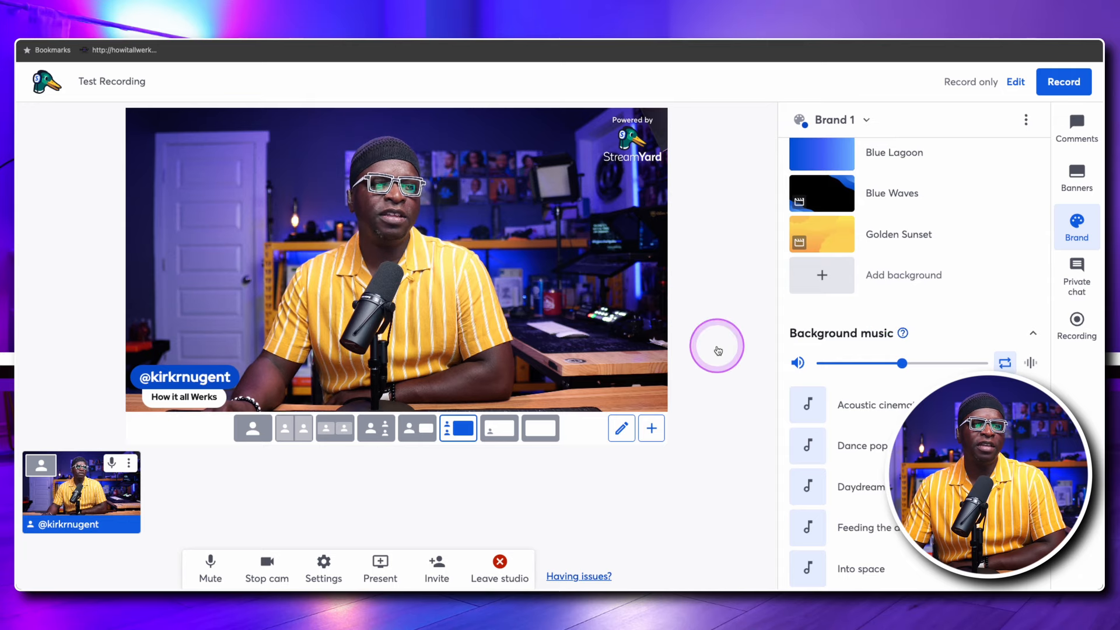
left_click(644, 434)
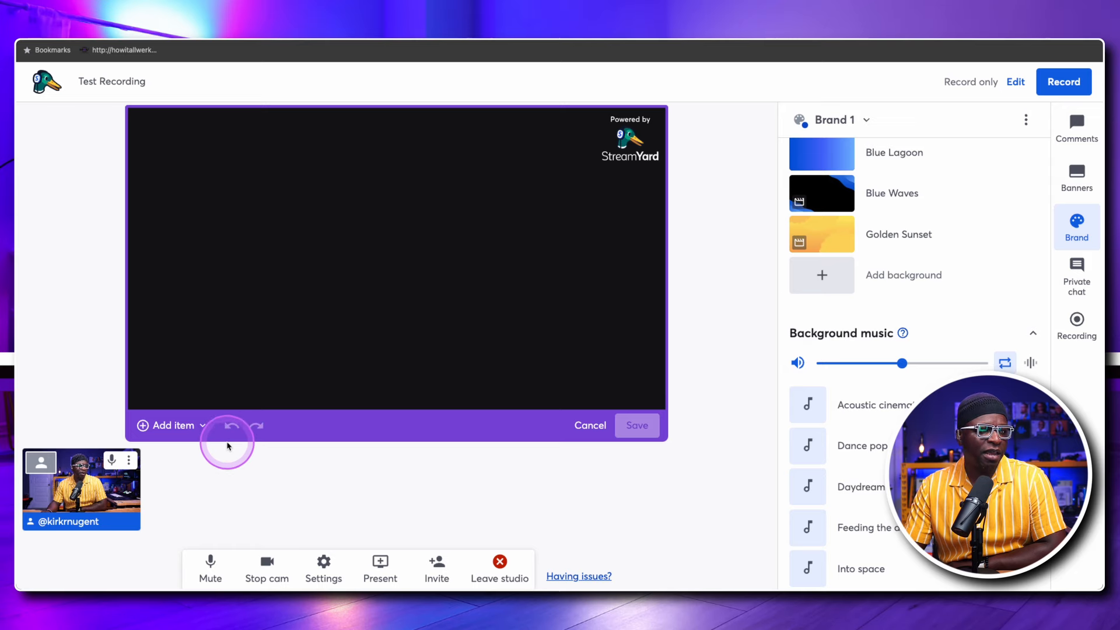
left_click(165, 425)
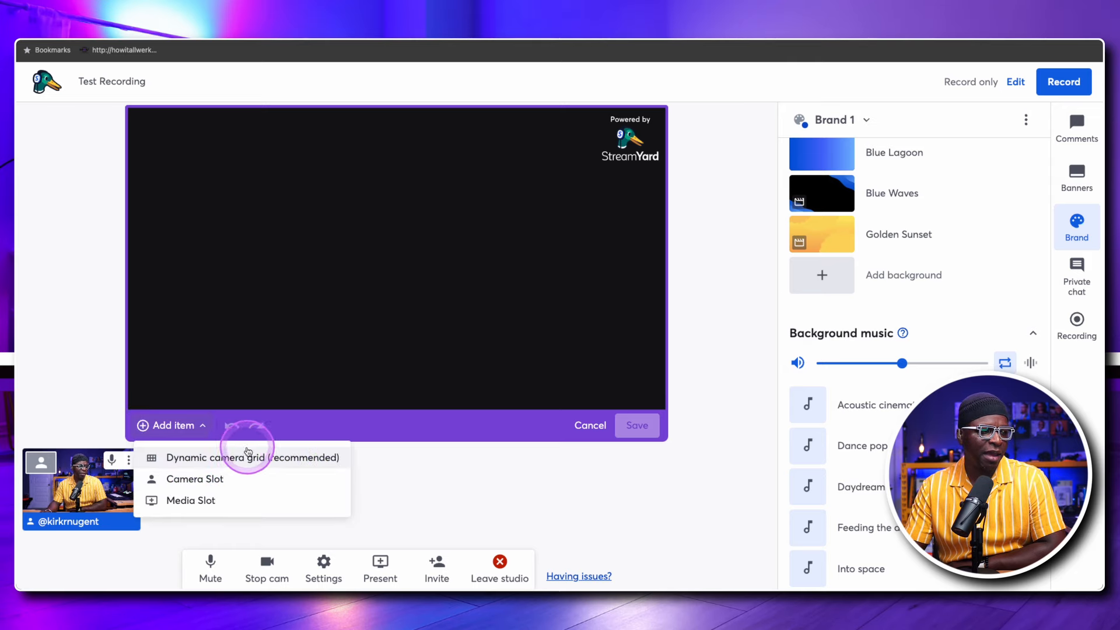
left_click(199, 499)
left_click_drag(388, 265, 245, 186)
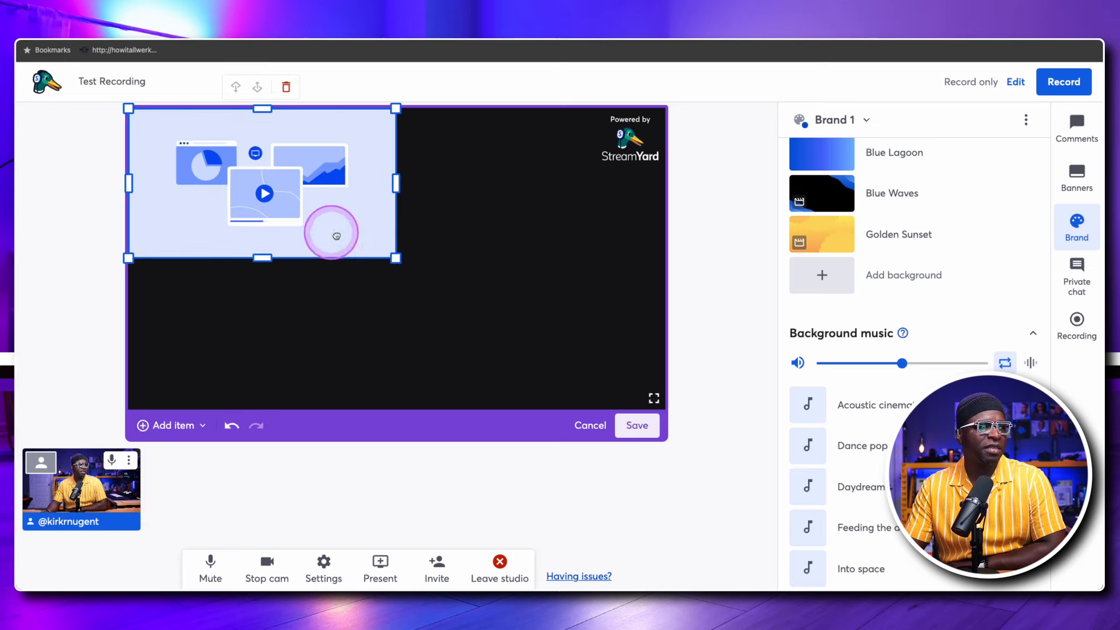
left_click_drag(393, 255, 653, 395)
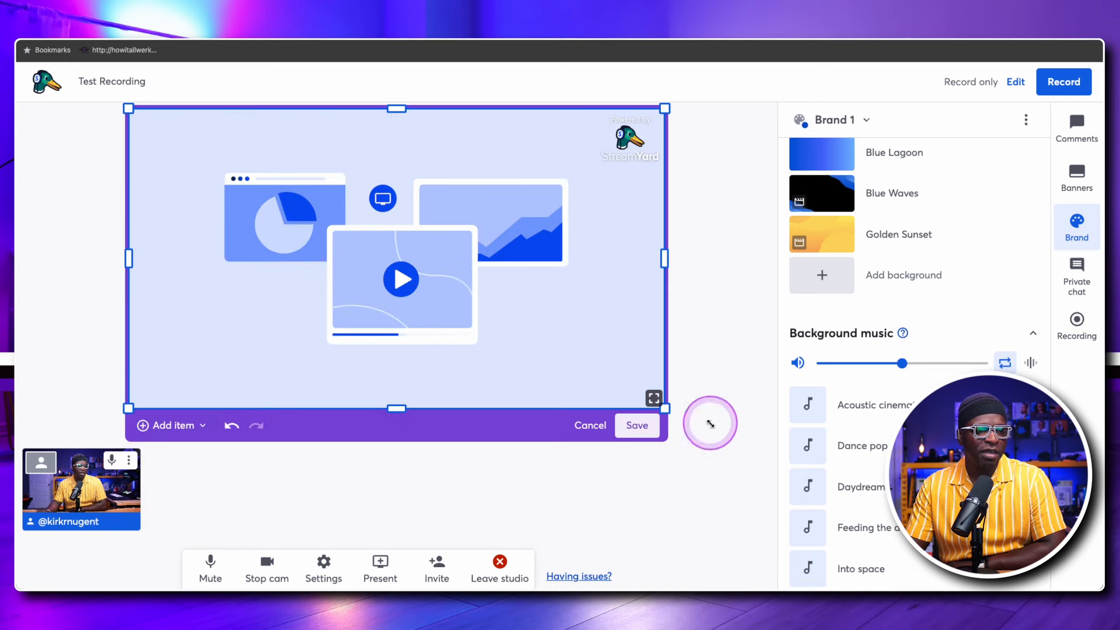
- Add a narrowed camera slot over the right side of the media slot and save the arrangement as a new layout
left_click(168, 428)
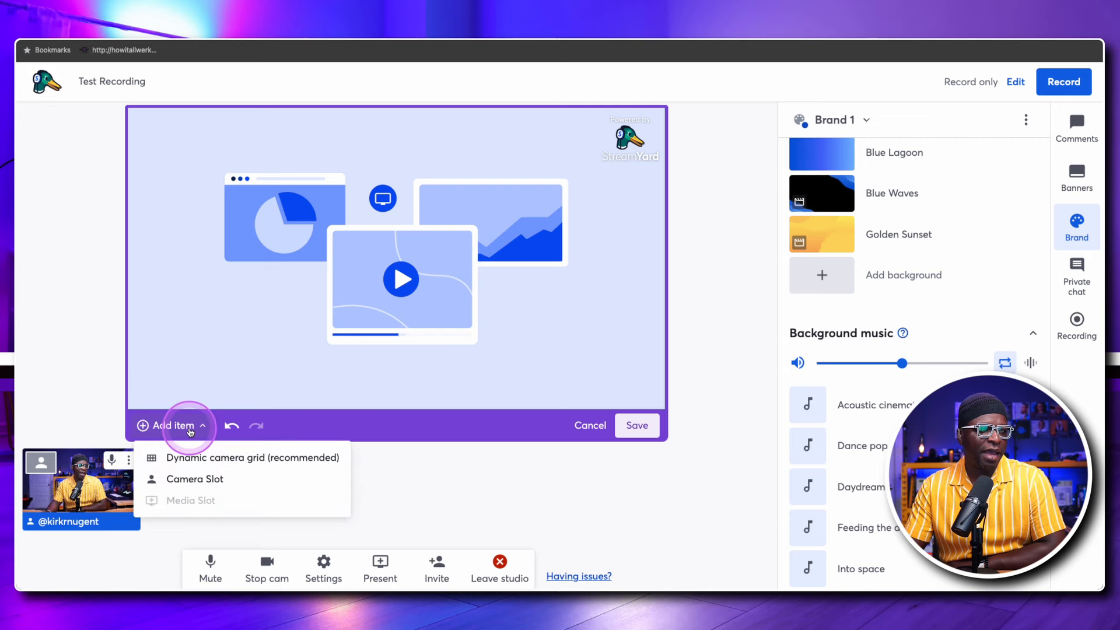
left_click(181, 477)
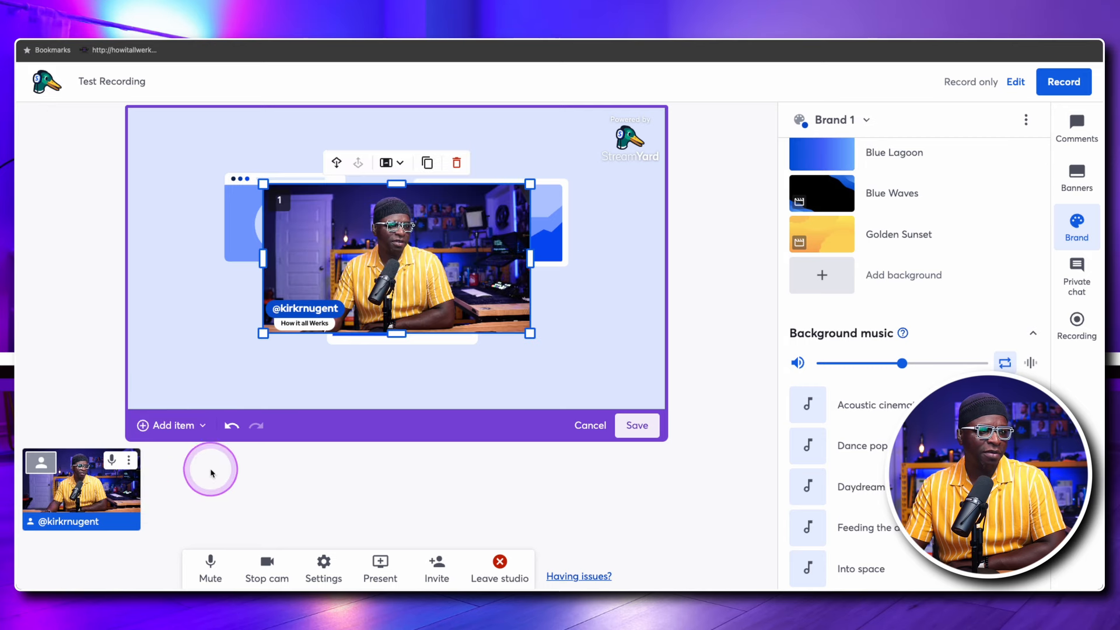
left_click(391, 162)
left_click(394, 212)
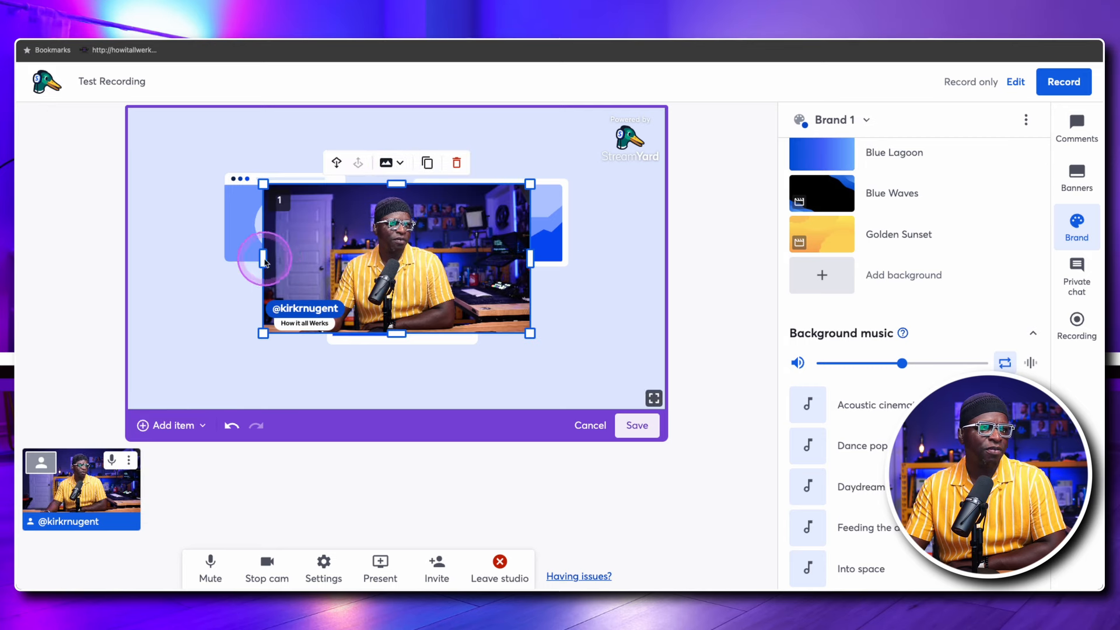
left_click_drag(263, 258, 326, 258)
left_click_drag(421, 265, 529, 267)
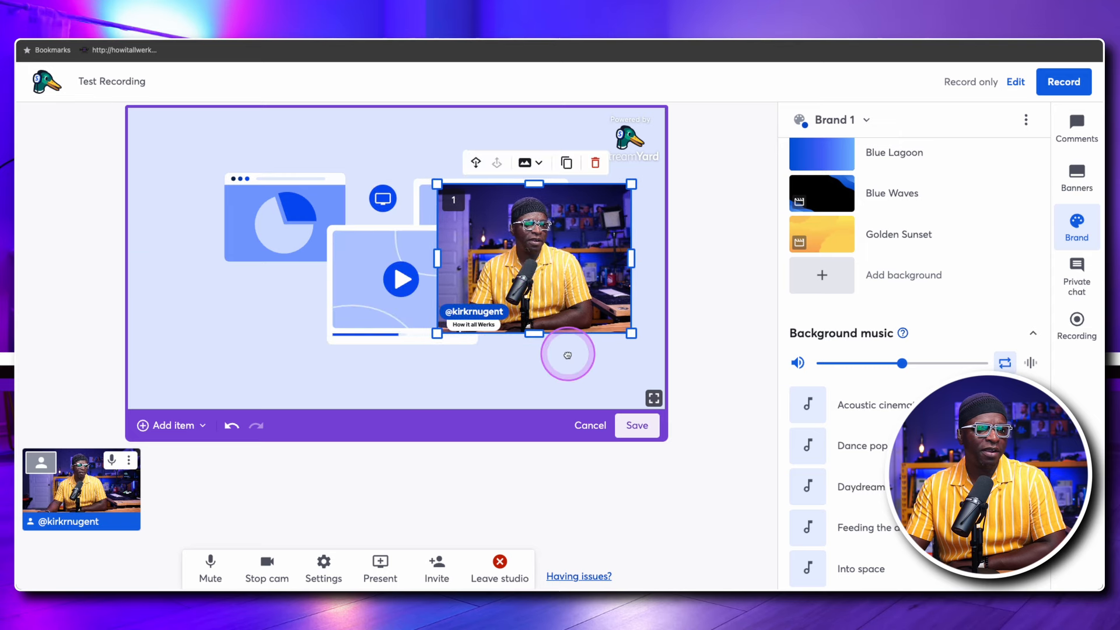
left_click(637, 425)
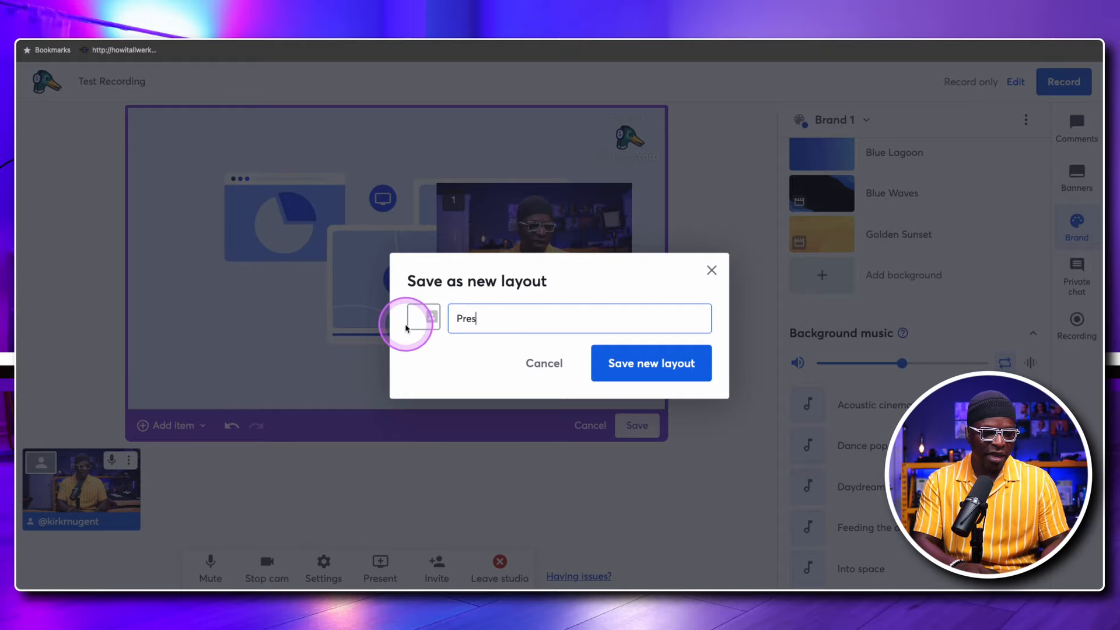
key("Return")
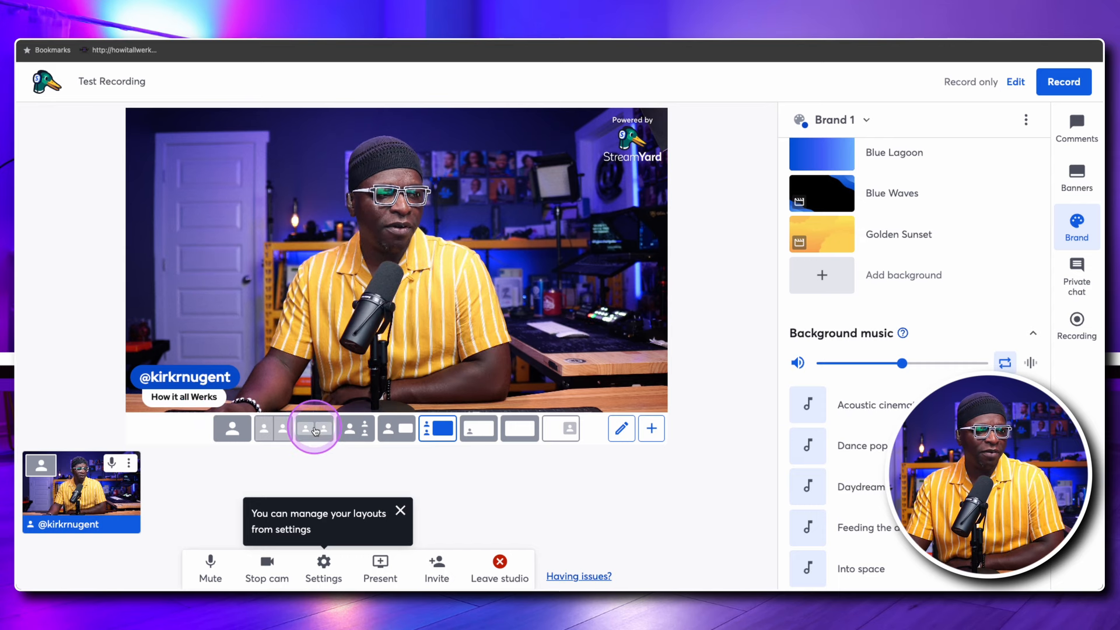
- Try out the preset layouts, return to the Screen layout, and dismiss the layout tips
left_click(232, 432)
left_click(266, 431)
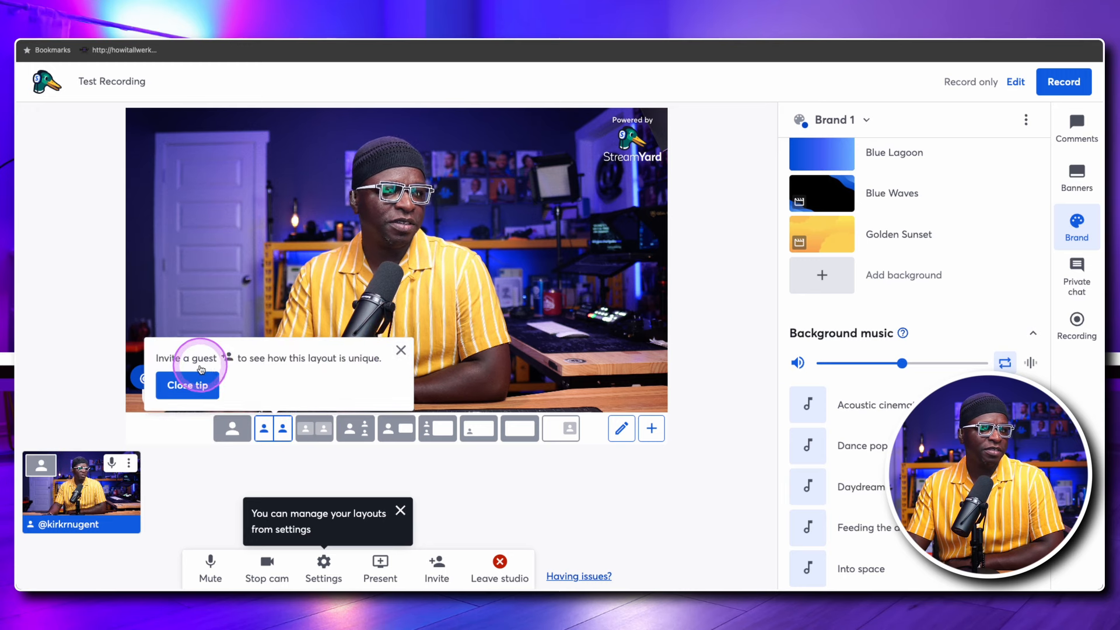
left_click(401, 351)
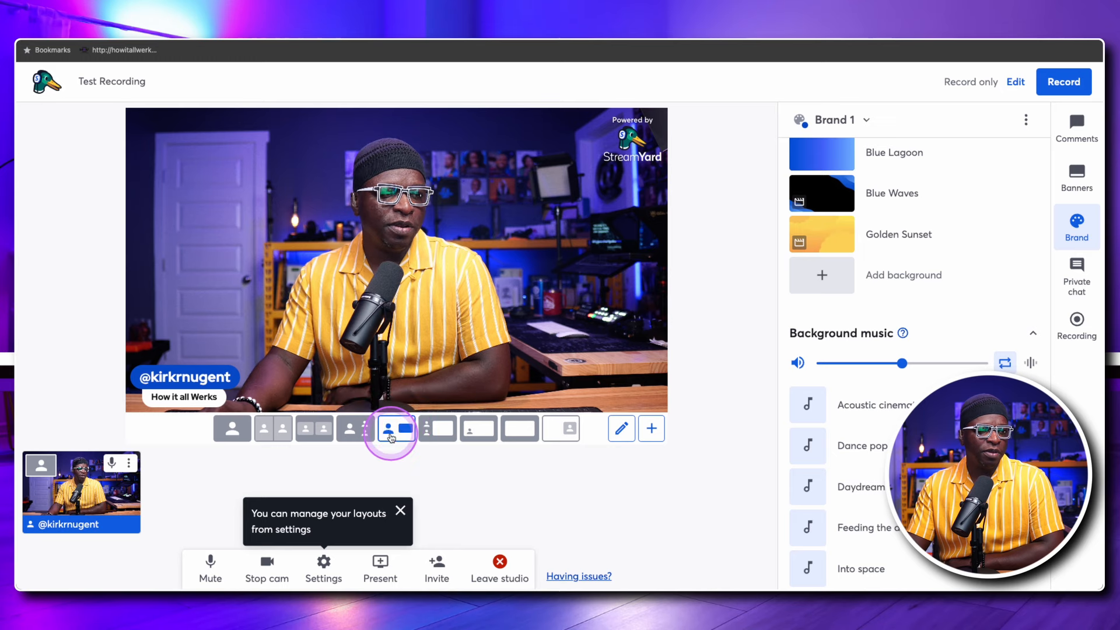
left_click(439, 430)
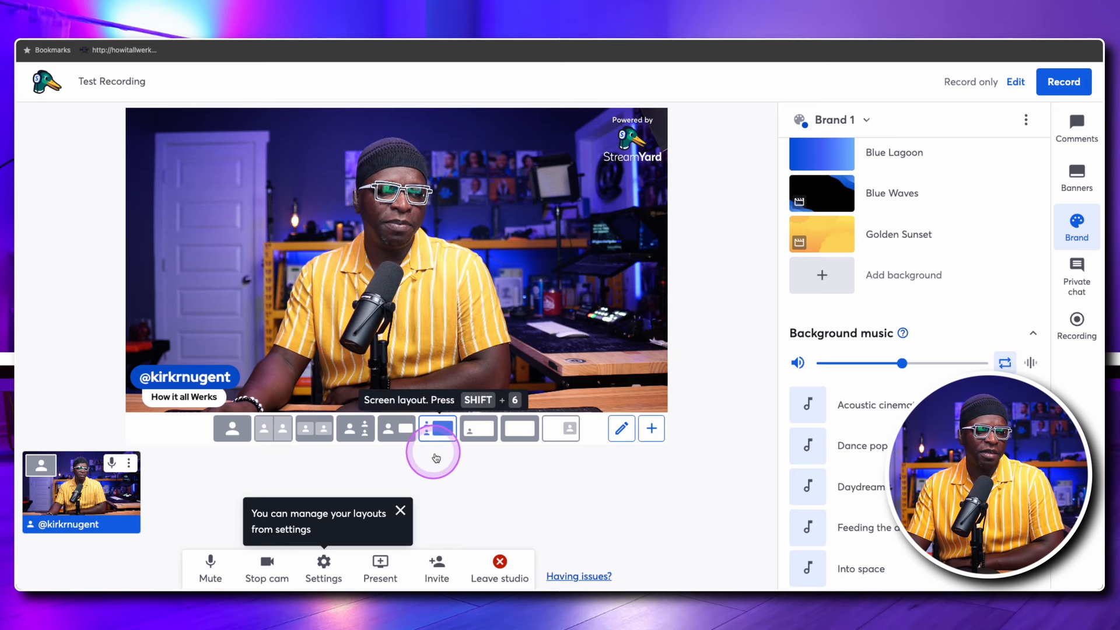
left_click(399, 510)
- Upload the Studio Setup slide file from the SY Assets folder in Downloads as a presentation
left_click(380, 562)
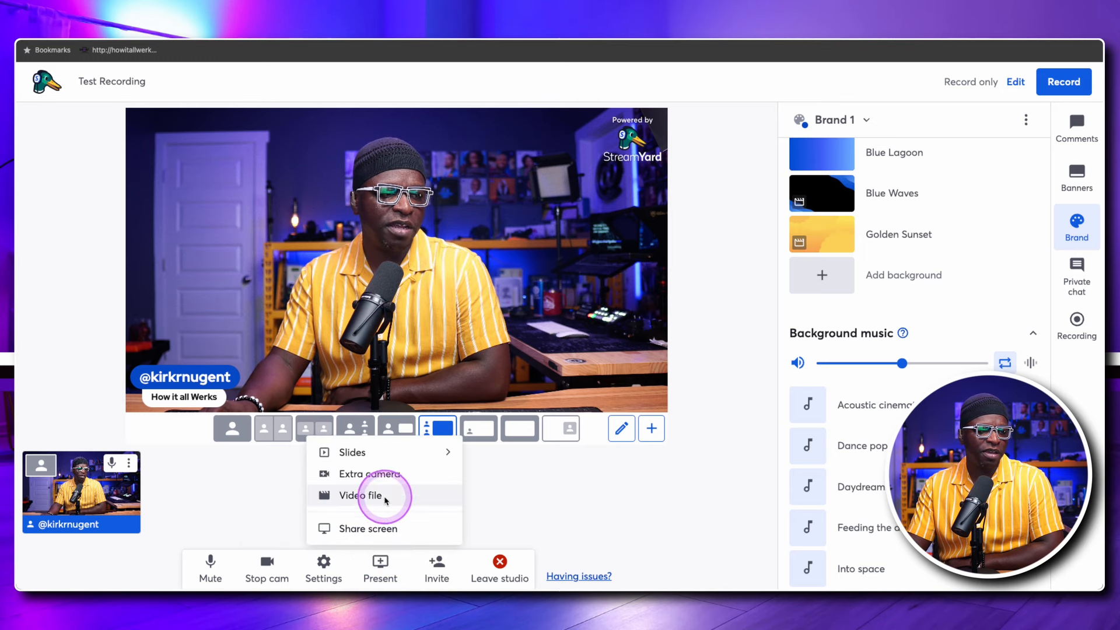
left_click(381, 454)
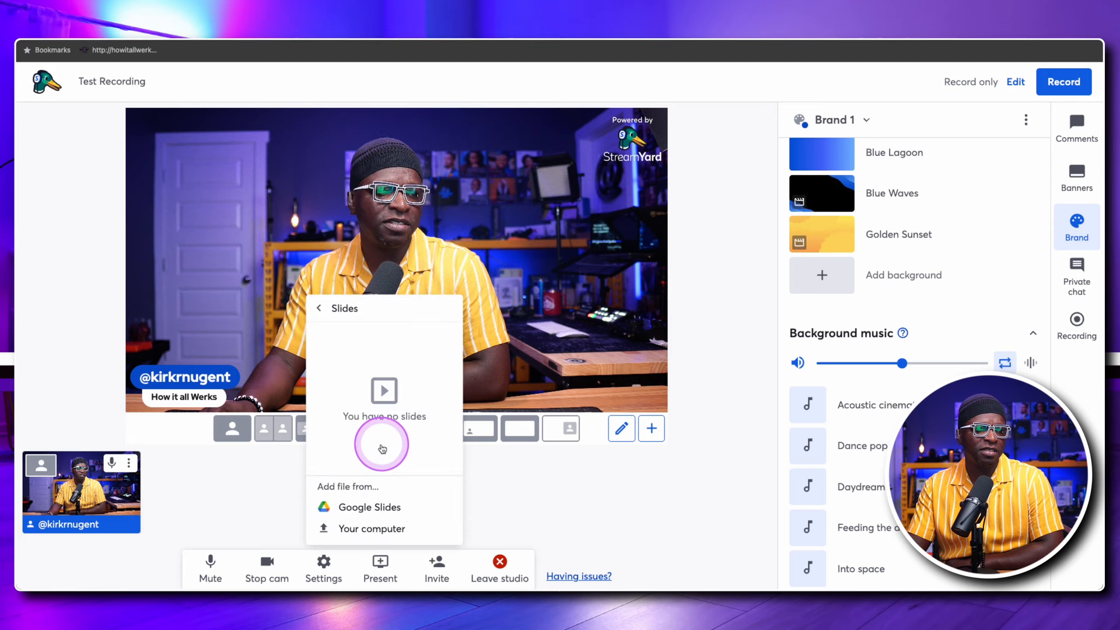
left_click(377, 529)
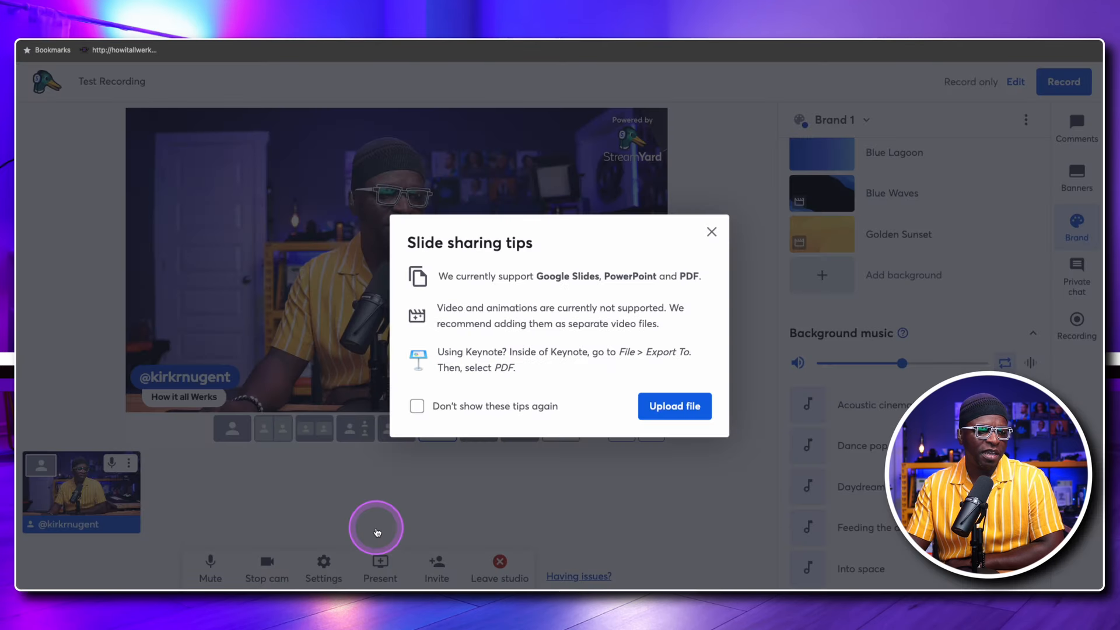
left_click(672, 404)
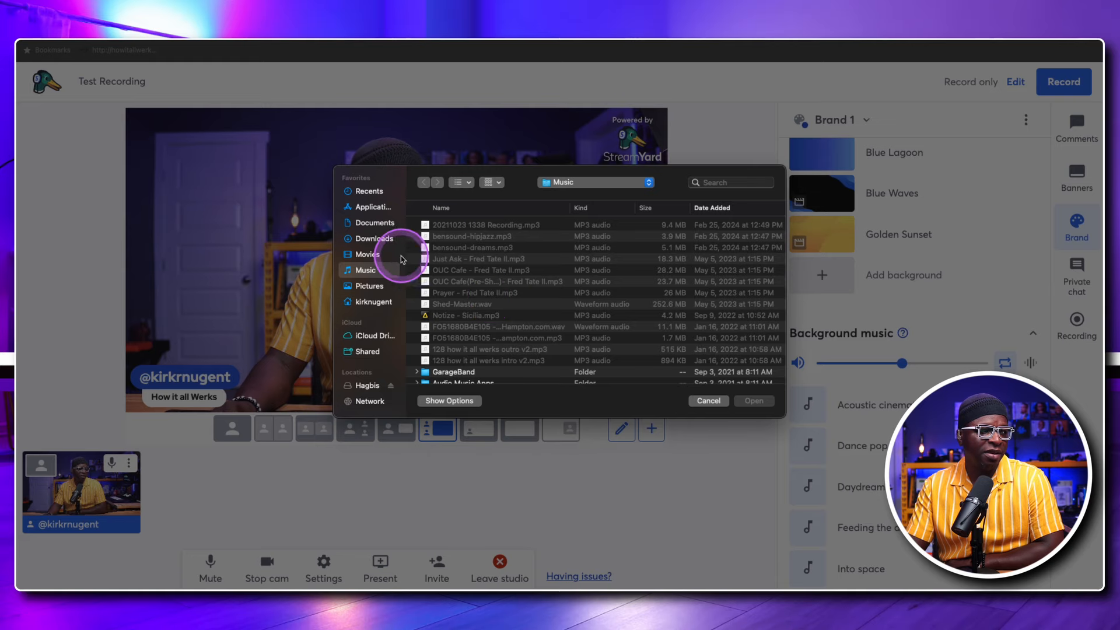
left_click(368, 240)
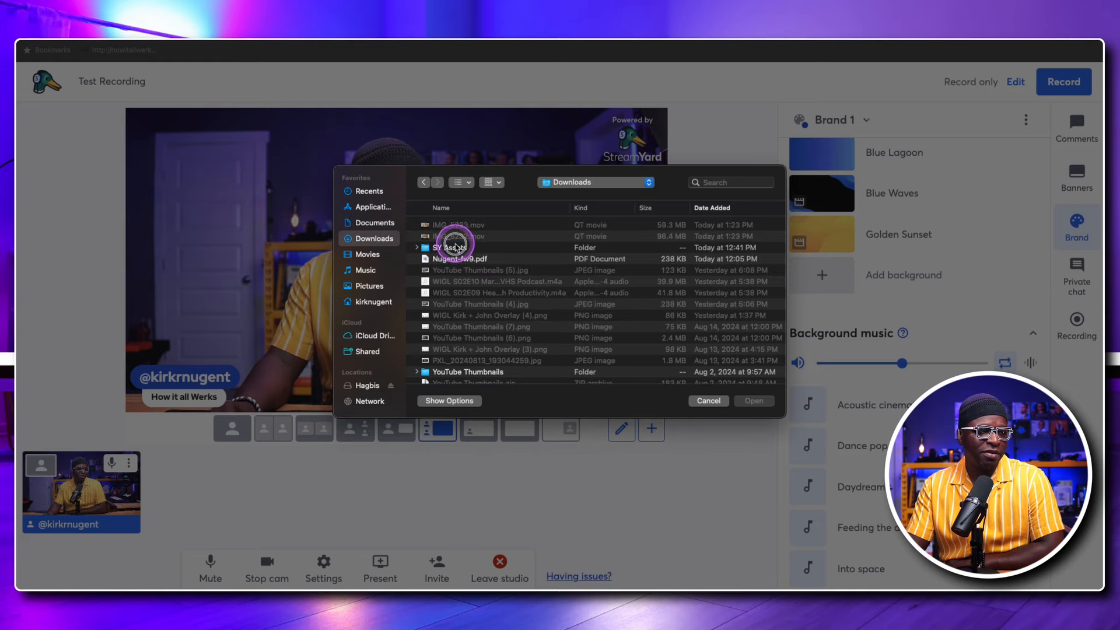
double_click(456, 246)
left_click(487, 231)
left_click(755, 401)
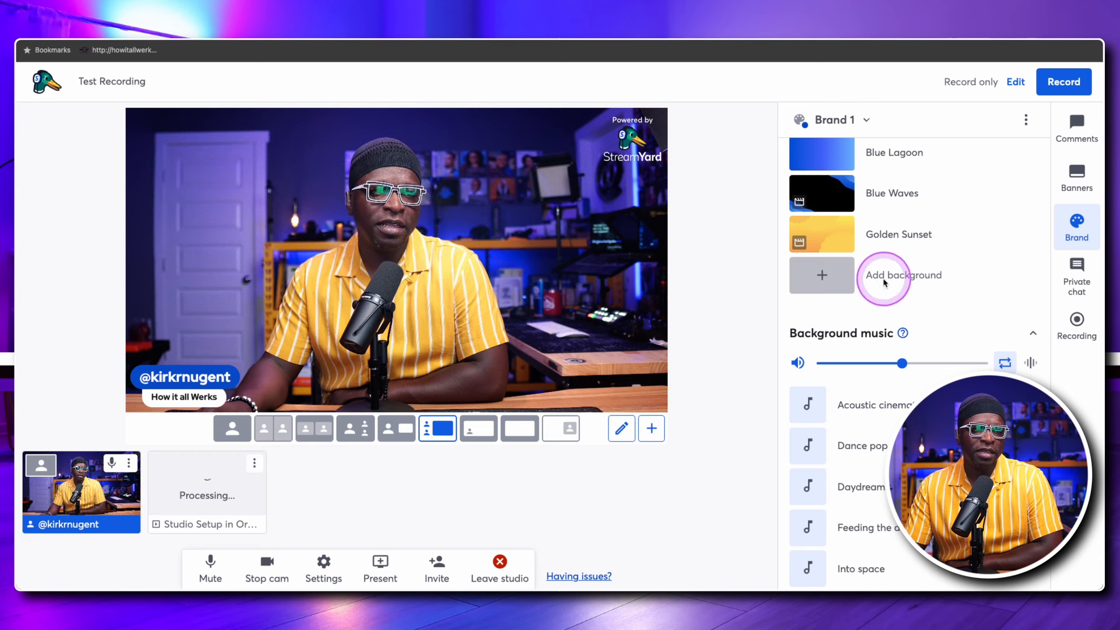
- Show the Tropical Summer background and bring the Studio Setup slides onto the stage
scroll(899, 286, "up", 3)
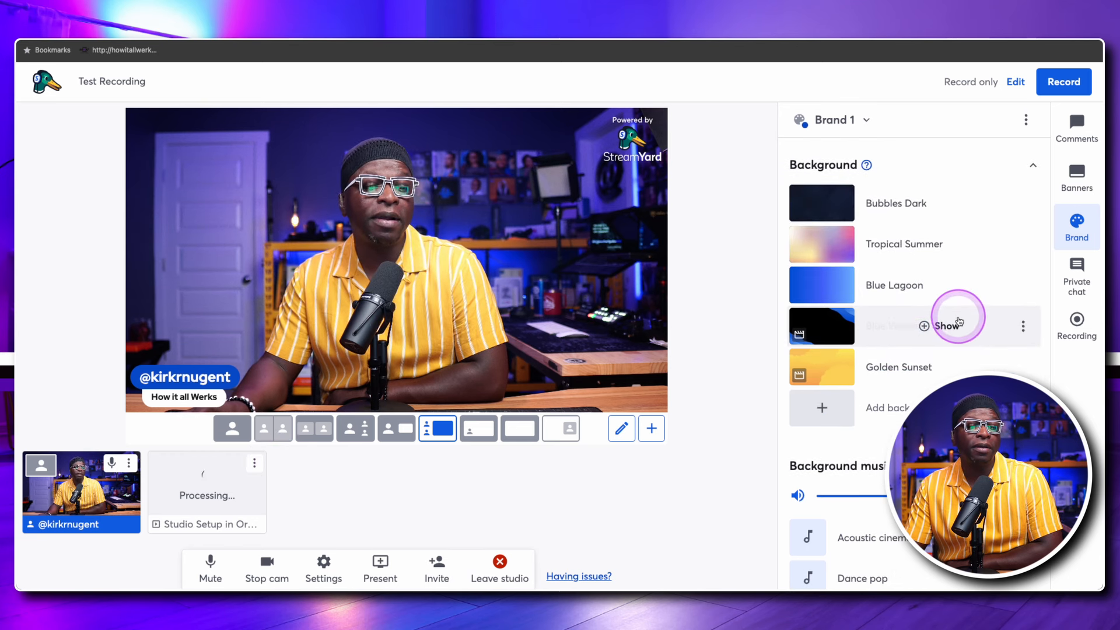
left_click(937, 244)
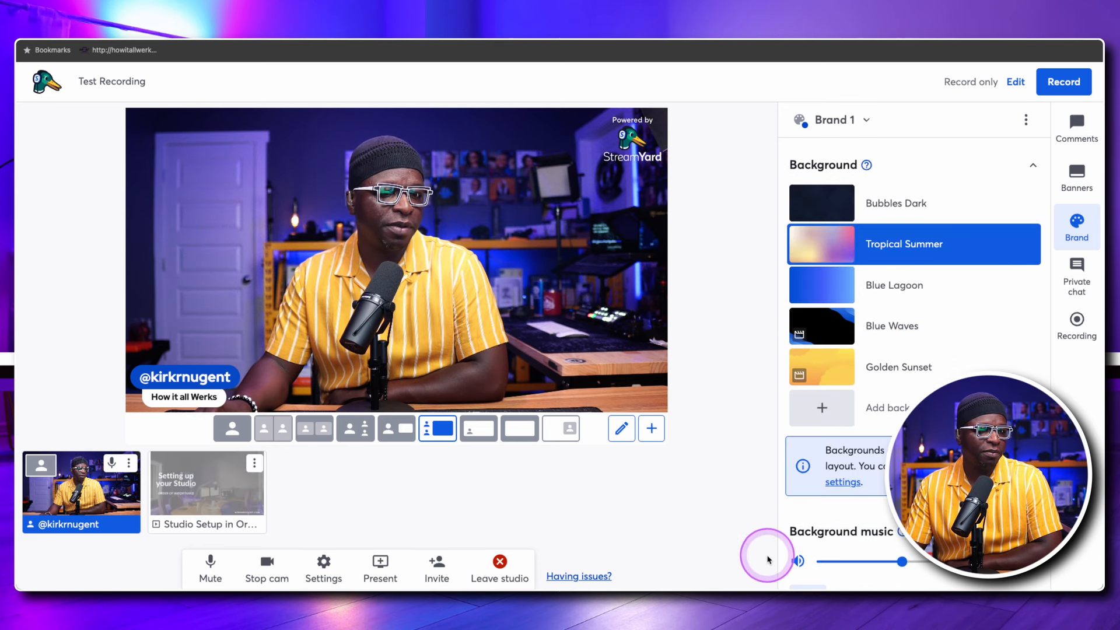
left_click(193, 489)
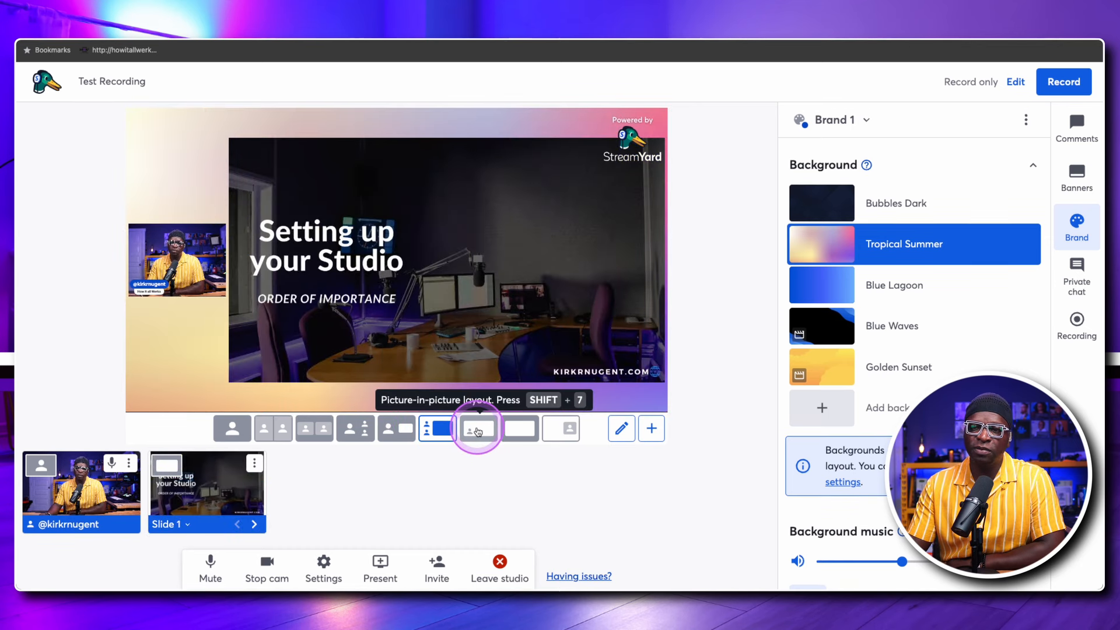
- Try the Picture-in-picture and Cinema layouts with the slides, and apply the saved custom layout
left_click(477, 431)
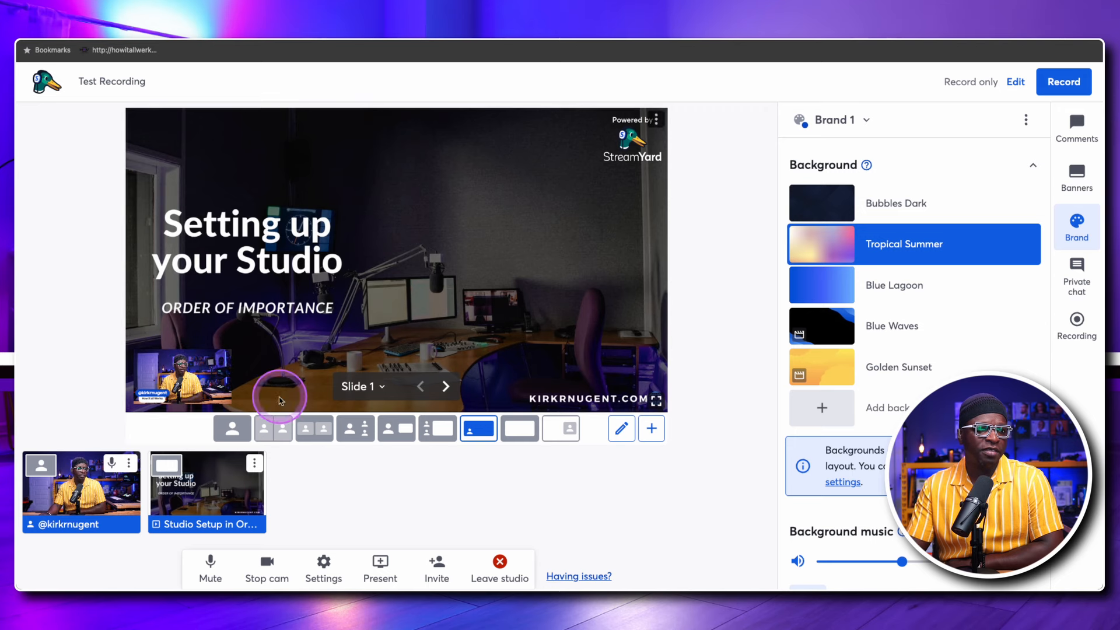
left_click(521, 431)
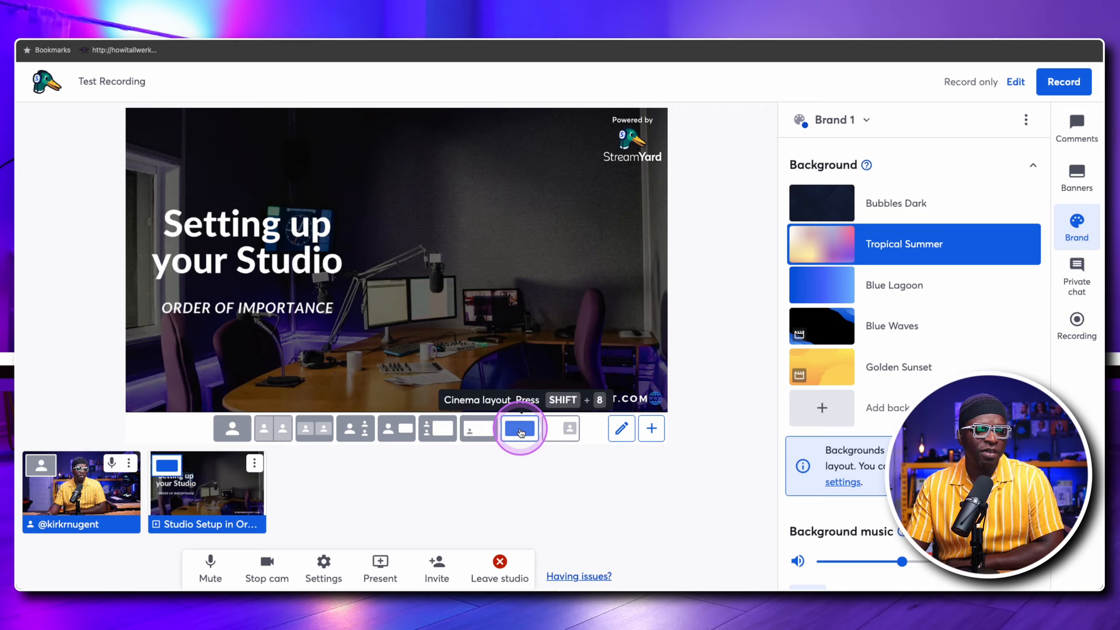
left_click(570, 430)
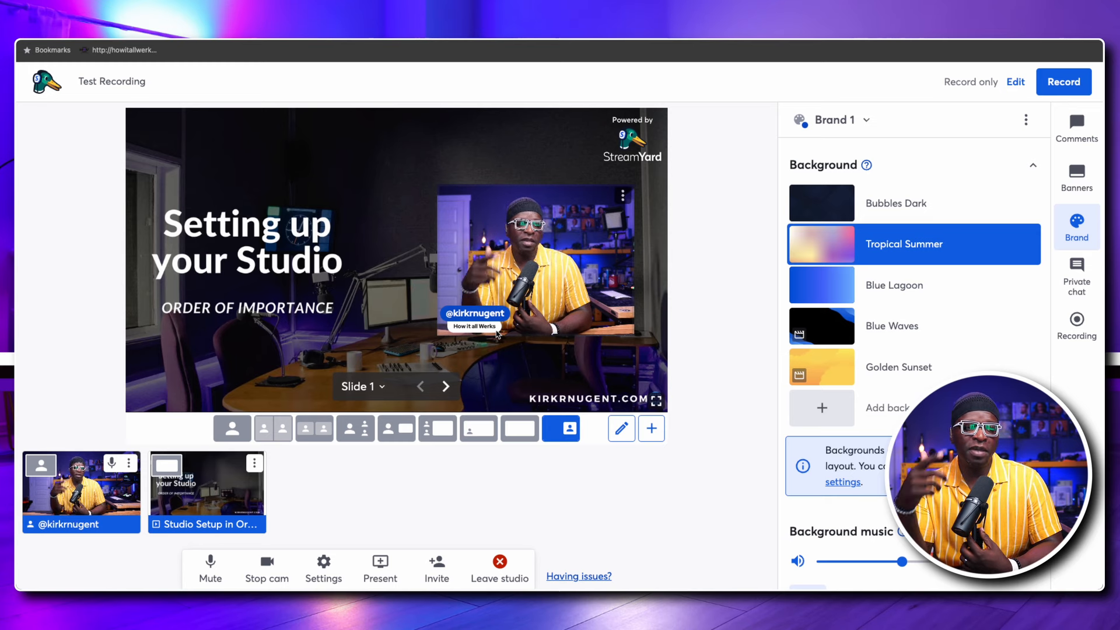
- Check the list of uploaded slide files and close it without adding another
left_click(374, 563)
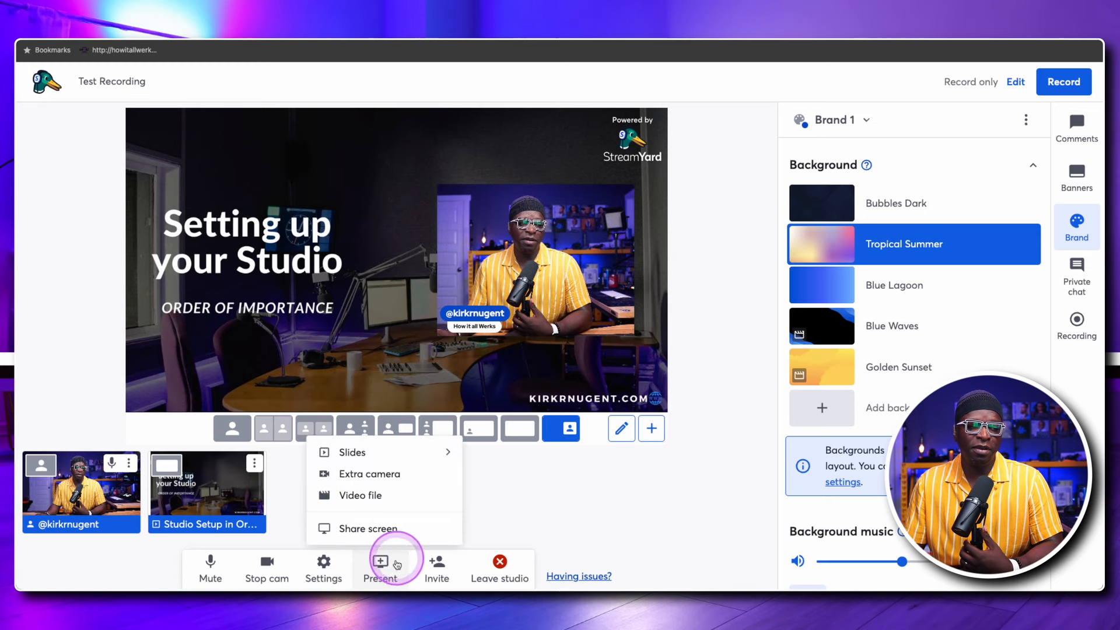
left_click(402, 454)
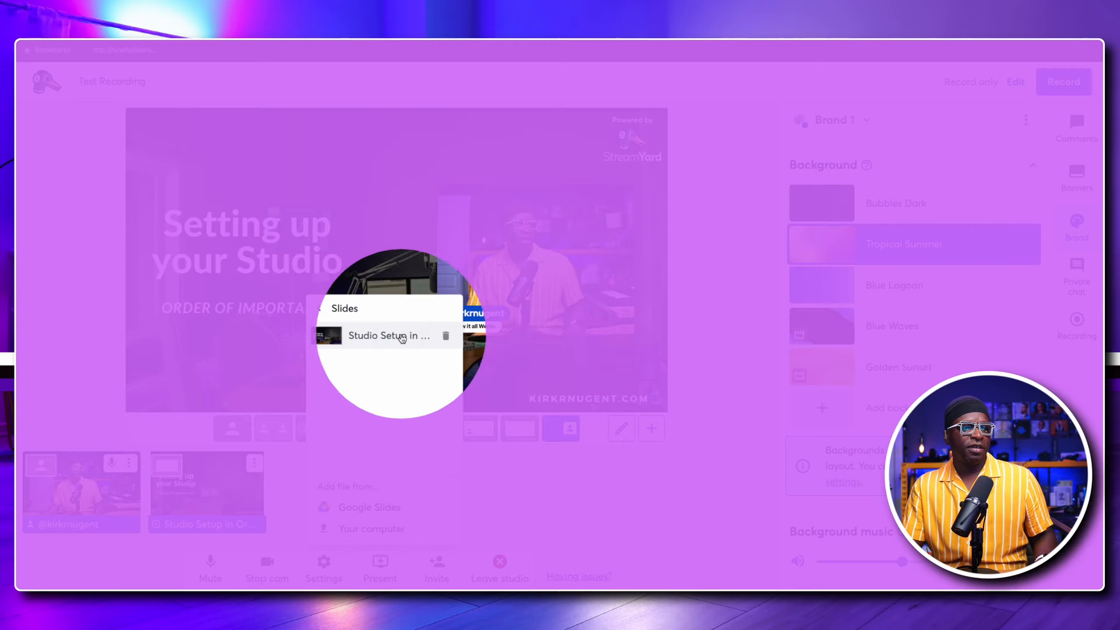
left_click(538, 457)
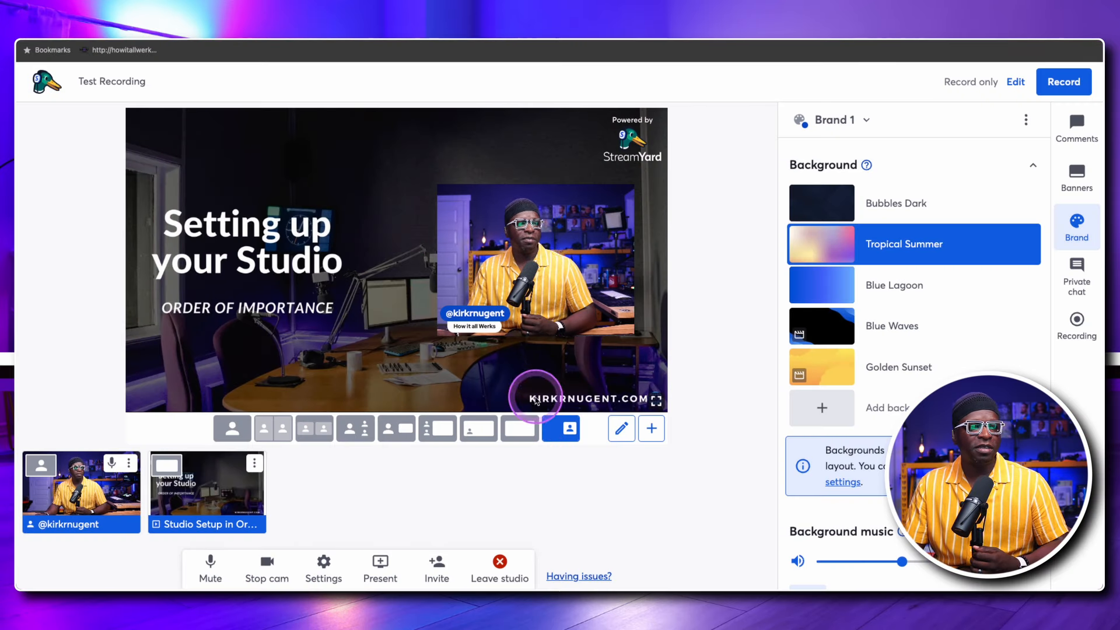
- Page through the presentation's slides on stage, finishing on the Digital Card slide
mouse_move(529, 333)
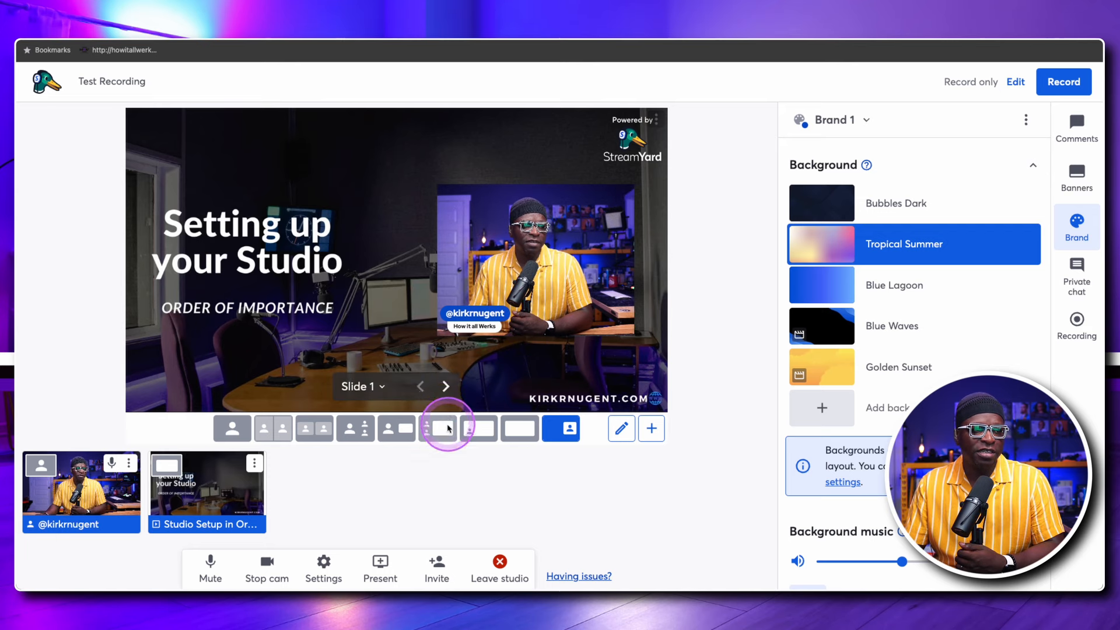
key("Right")
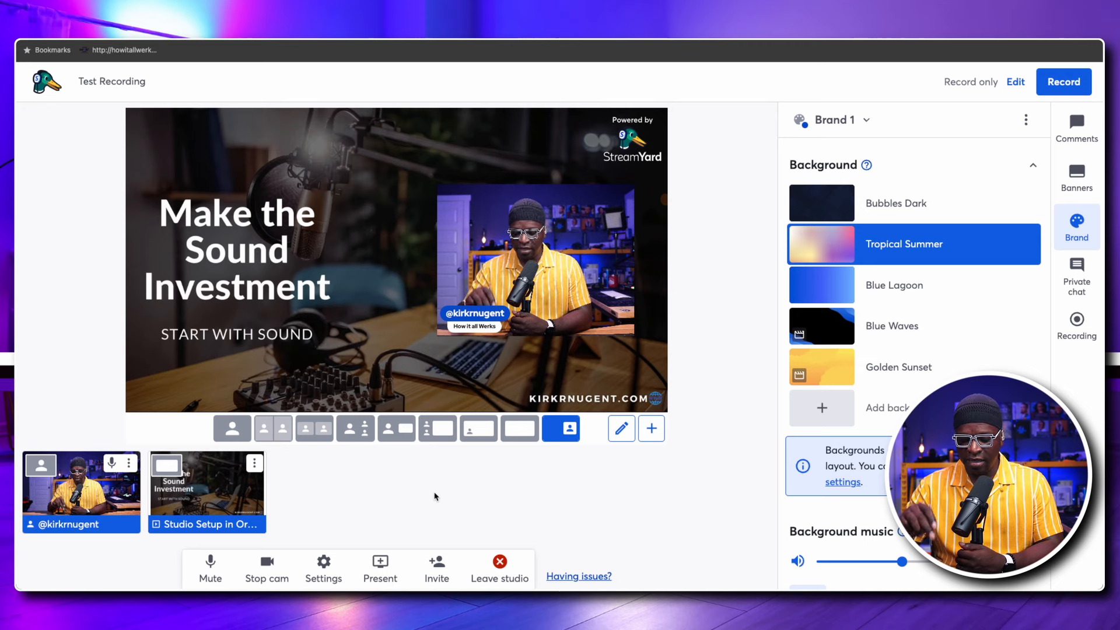
key("Right")
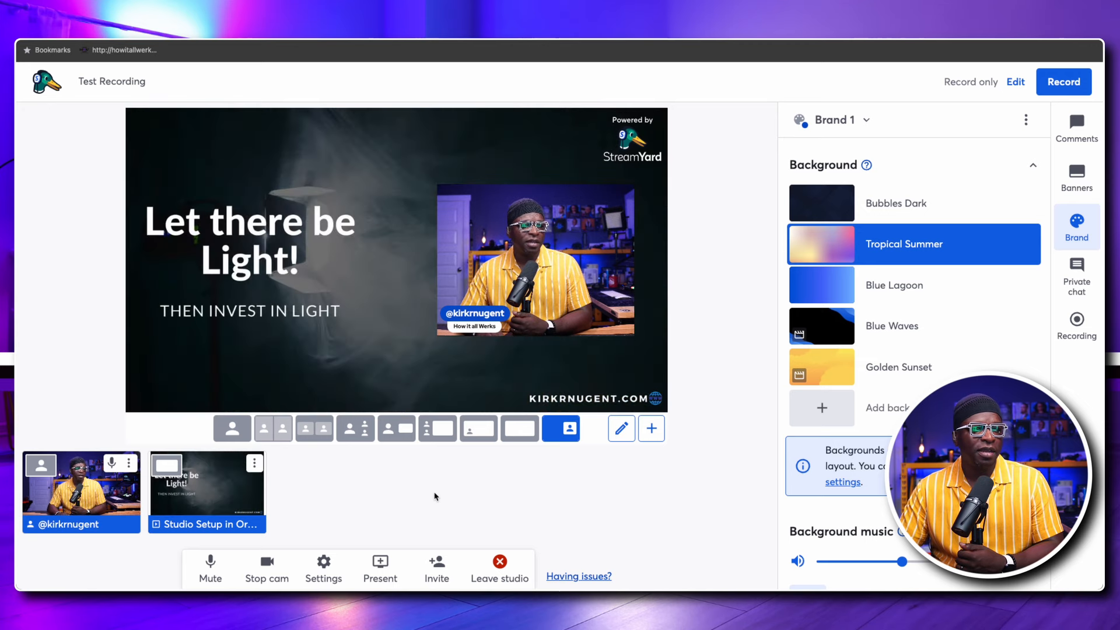
key("Left")
key("Left")
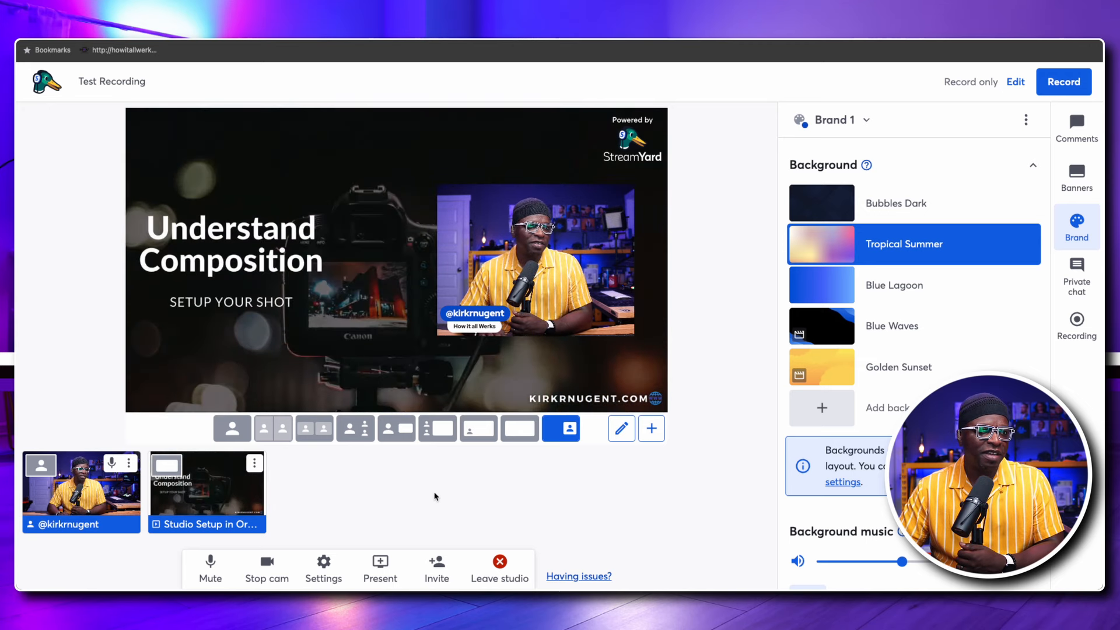
key("Left")
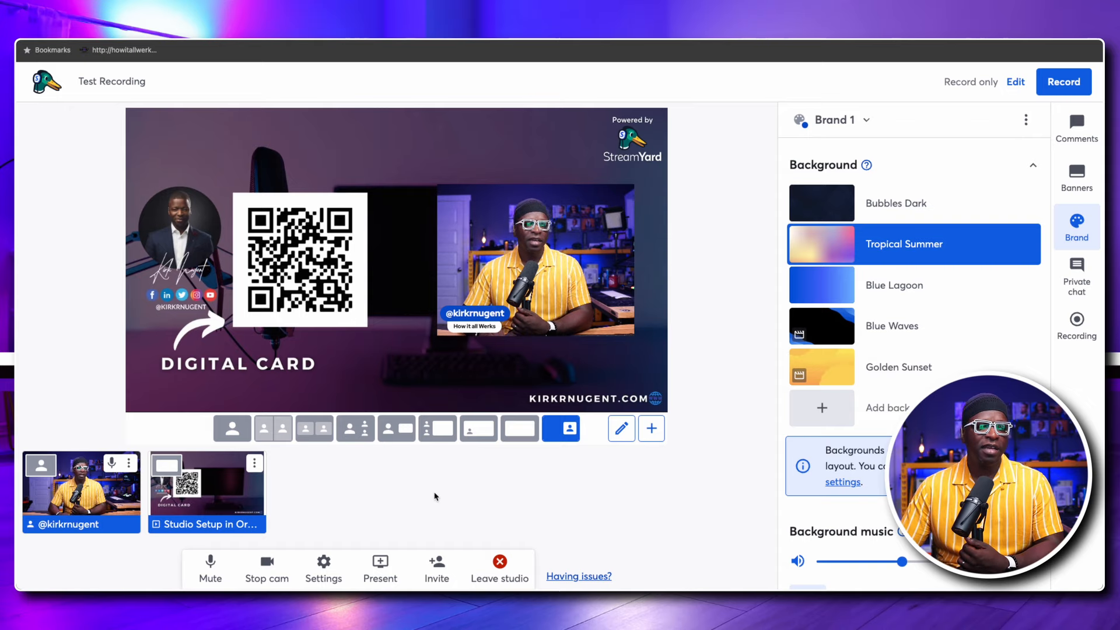
- Page the presentation back to its opening "Setting up your Studio" slide on stage
key("Right")
key("Left")
key("Left")
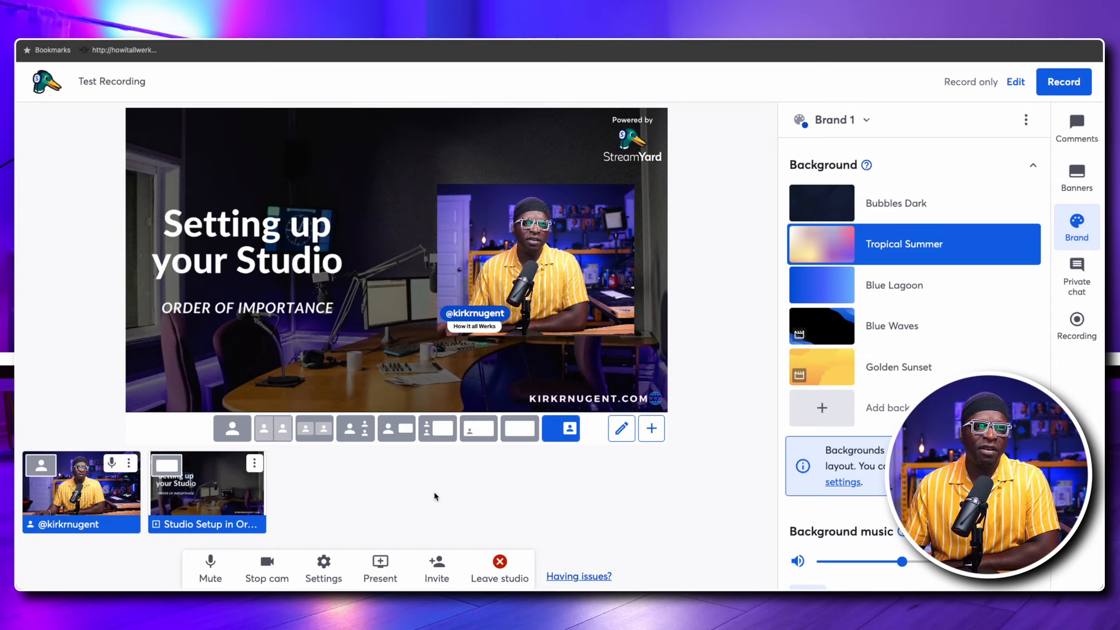
left_click(585, 422)
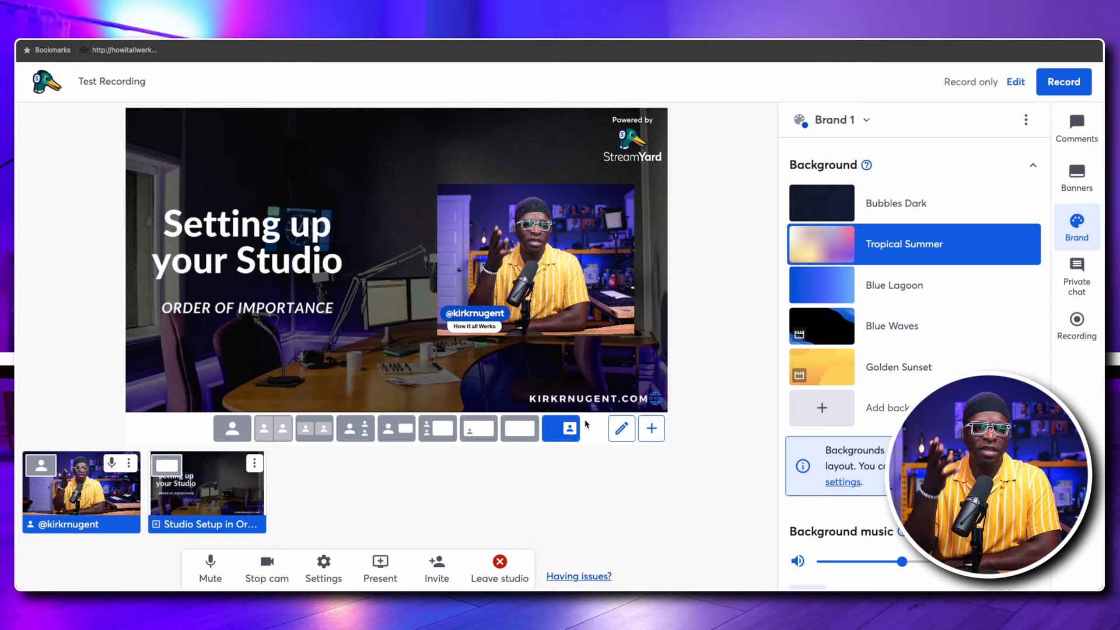
left_click(653, 443)
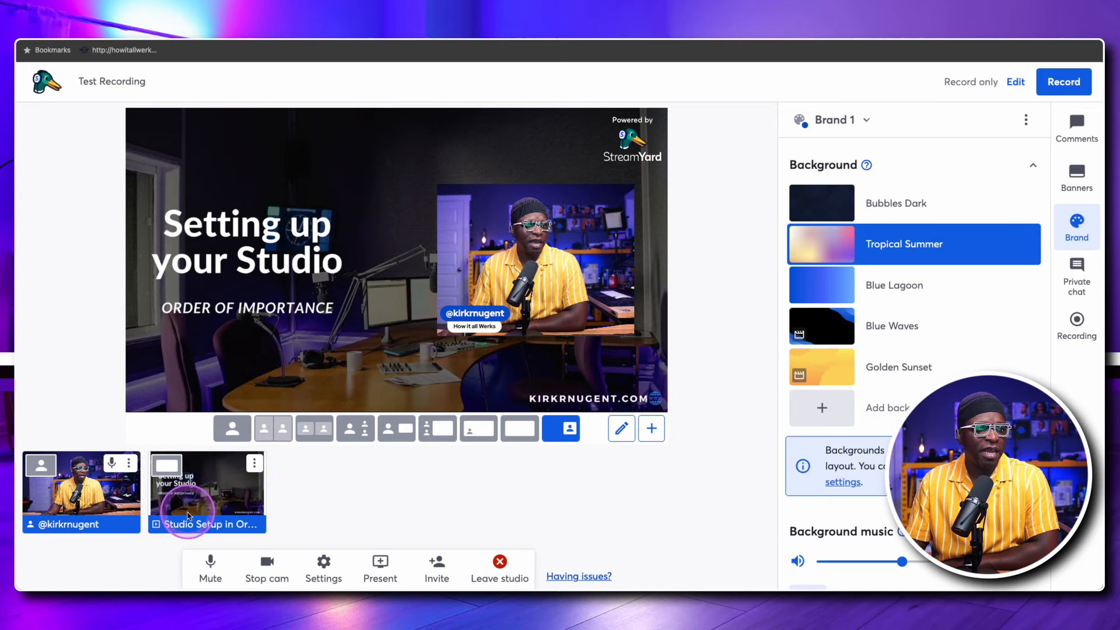
- Take the Studio Setup slides off the stage and remove them from the studio
left_click(252, 467)
left_click(254, 464)
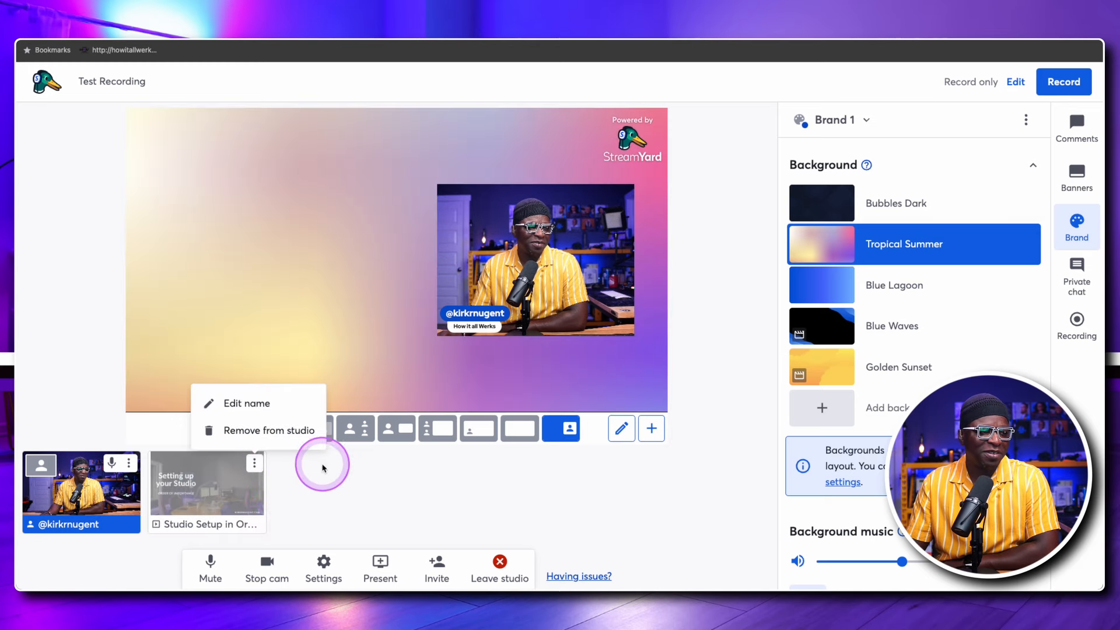
left_click(282, 427)
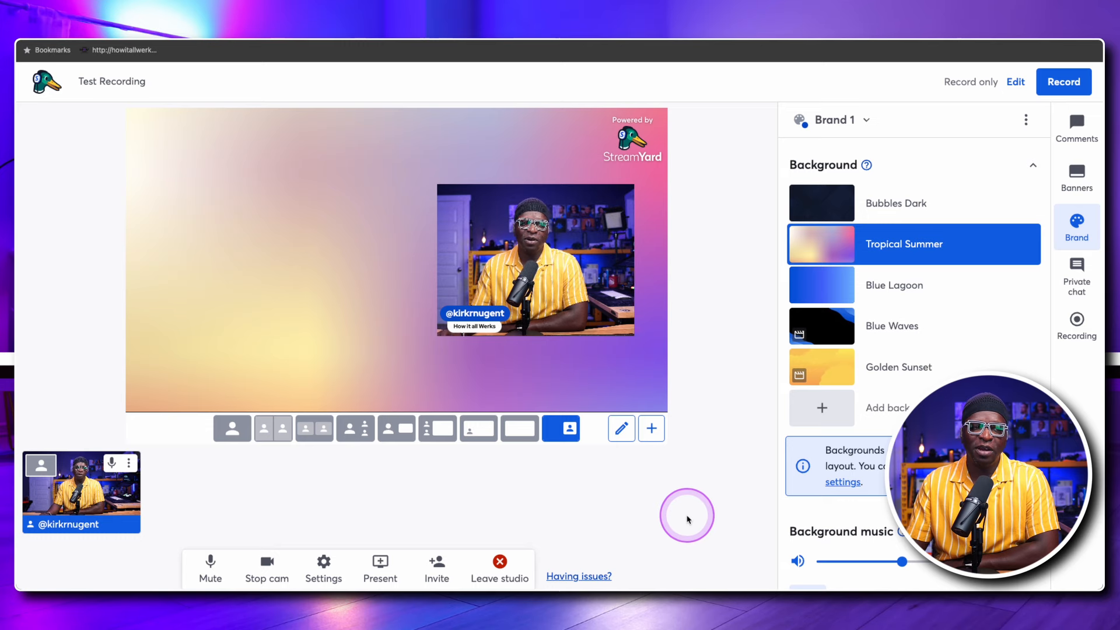
- Leave the Test Recording studio and enter the studio of the scheduled Test Stream
scroll(857, 429, "down", 1)
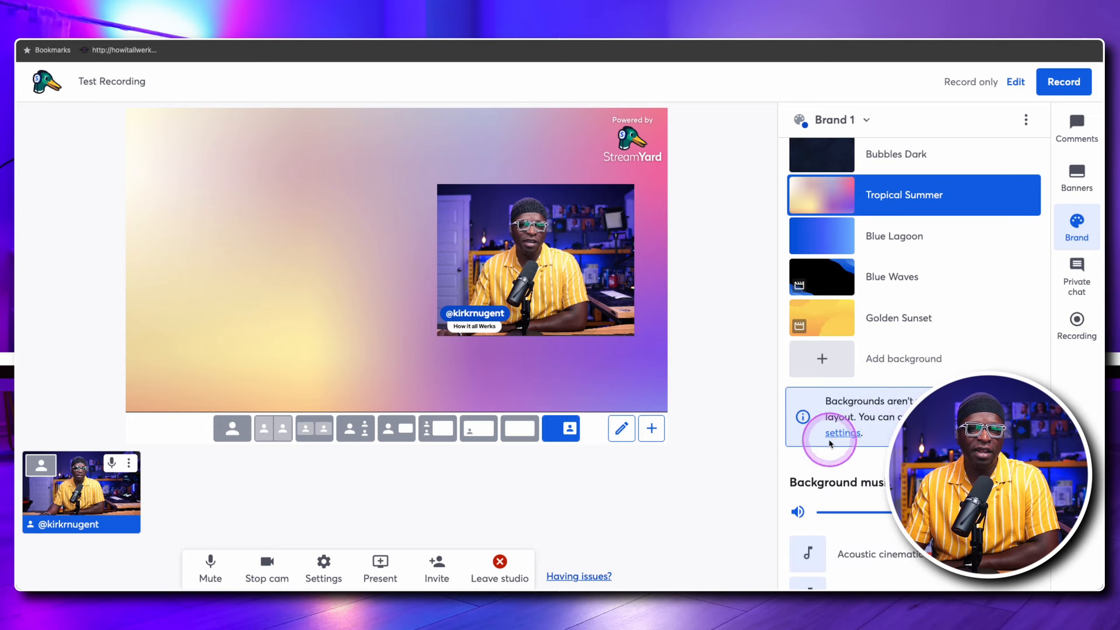
scroll(850, 474, "down", 7)
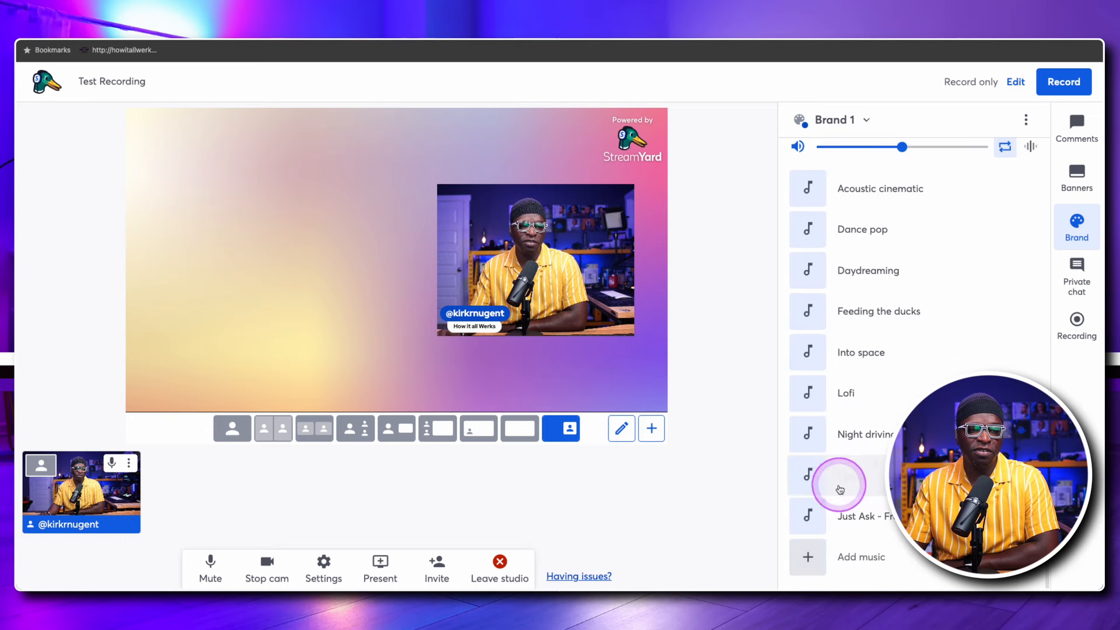
scroll(840, 481, "up", 8)
left_click(527, 553)
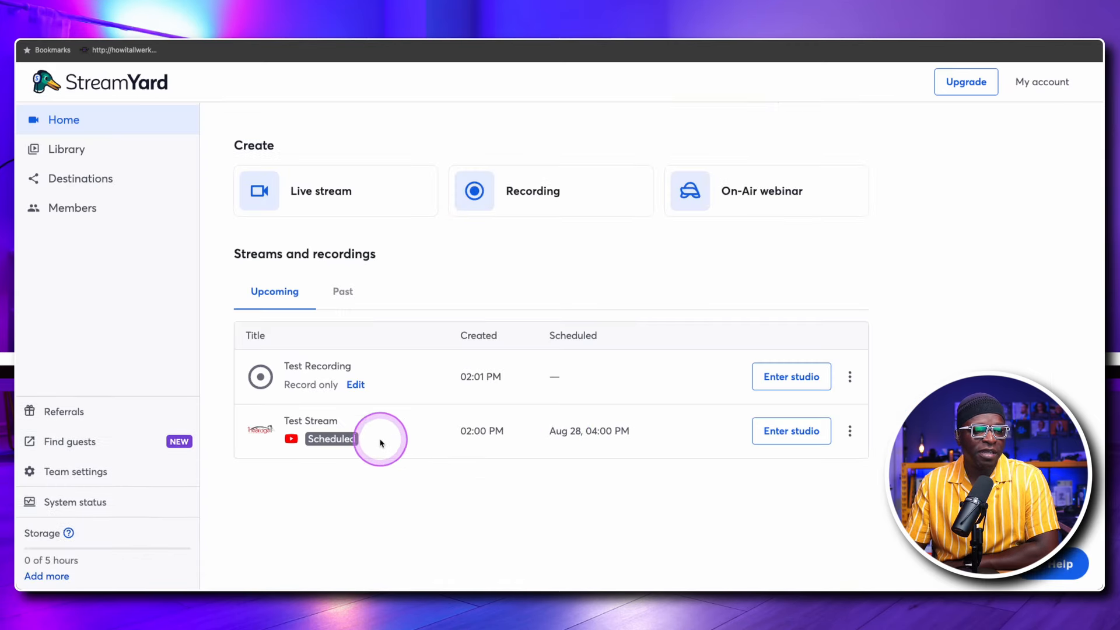
left_click(785, 431)
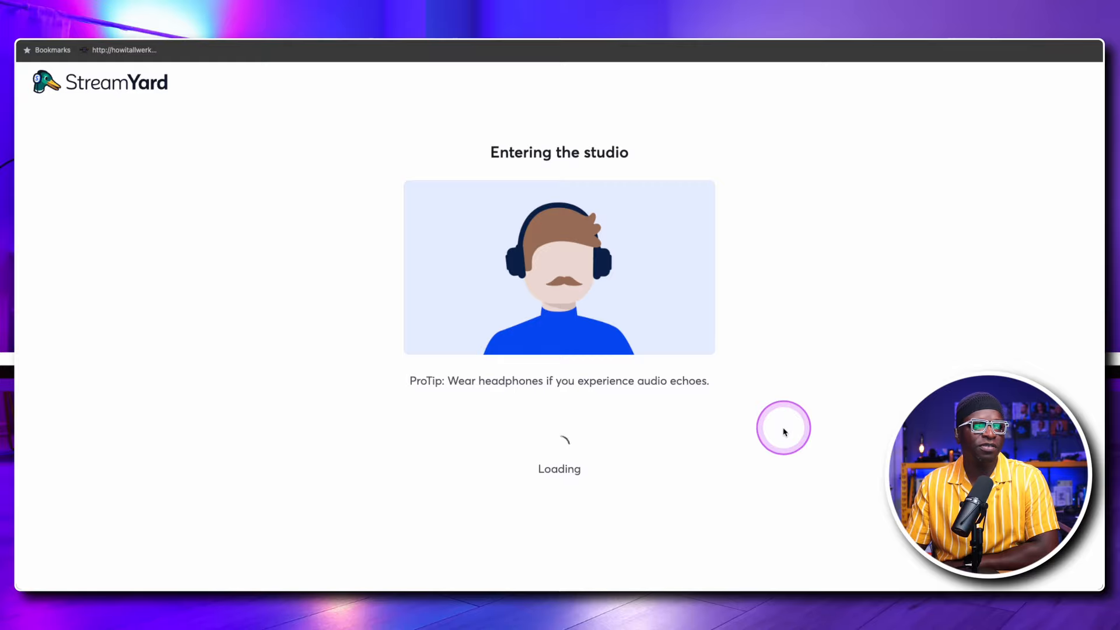
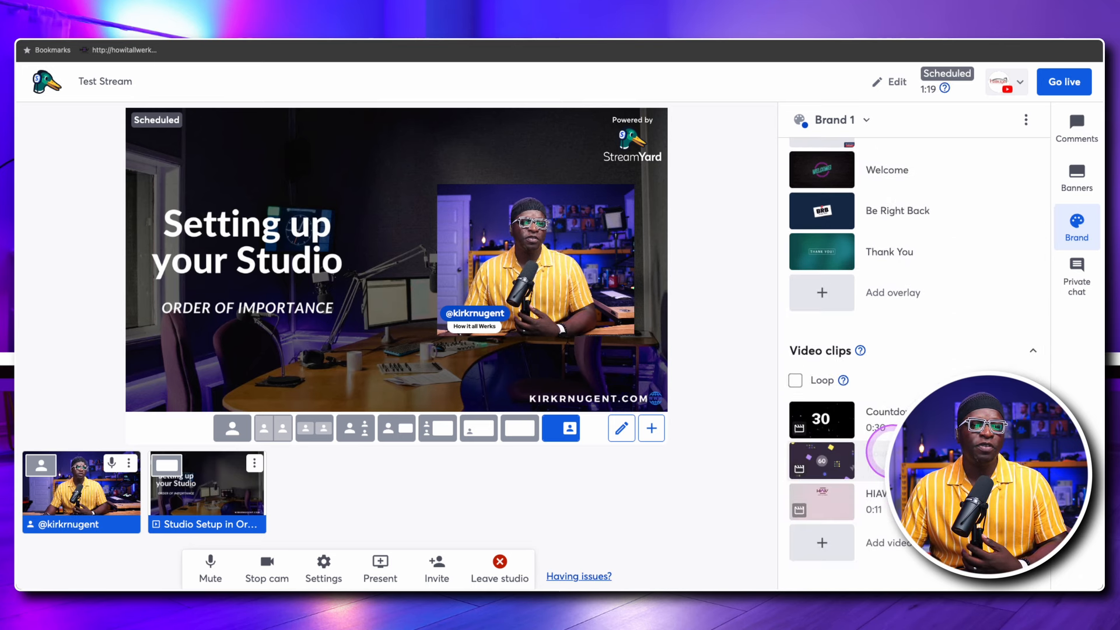
- Go live with the Welcome overlay on stage and play the one-minute countdown clip
scroll(889, 350, "up", 2)
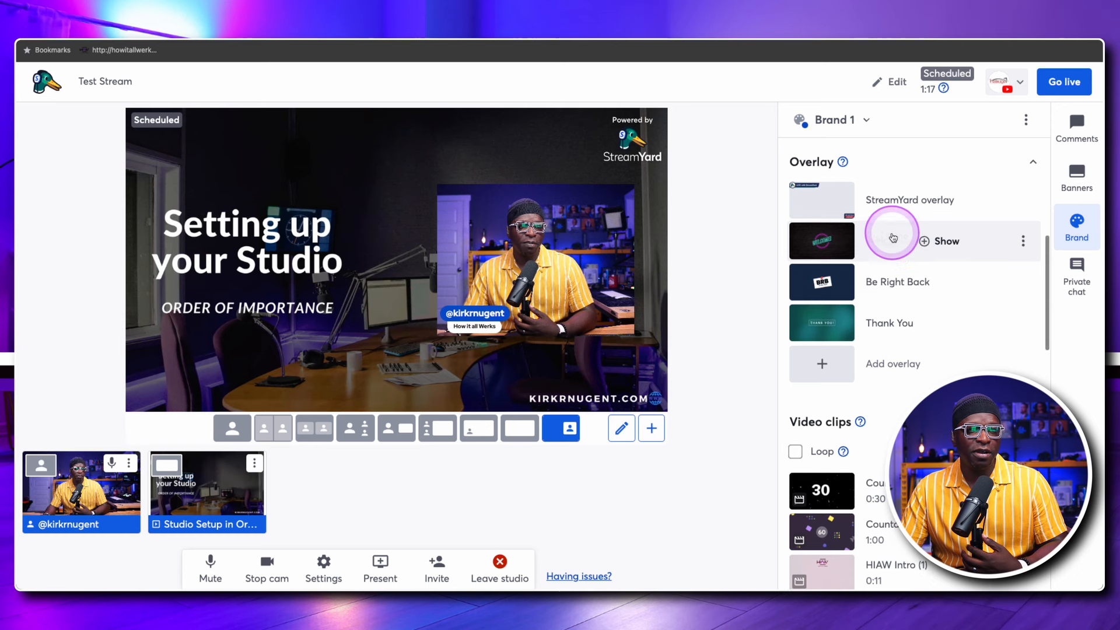
left_click(893, 237)
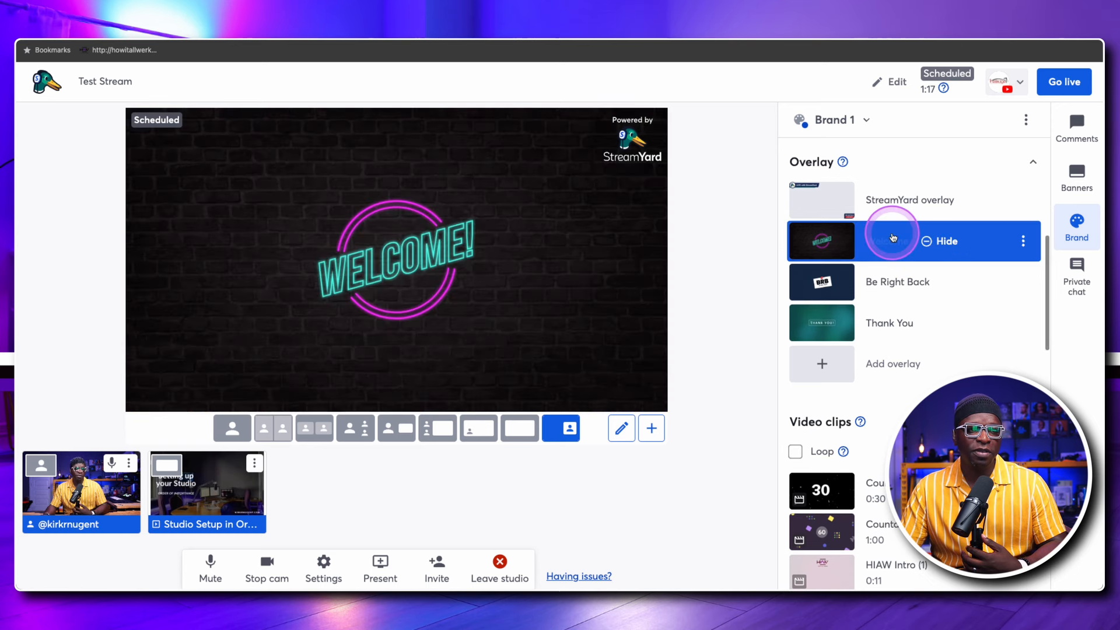
left_click(1064, 81)
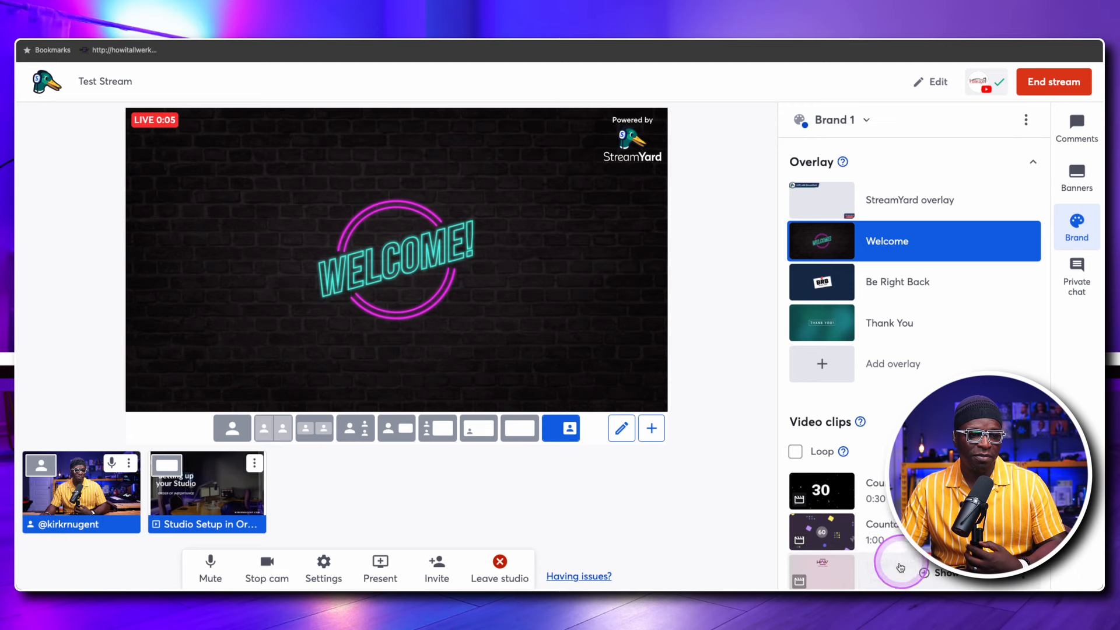
left_click(896, 531)
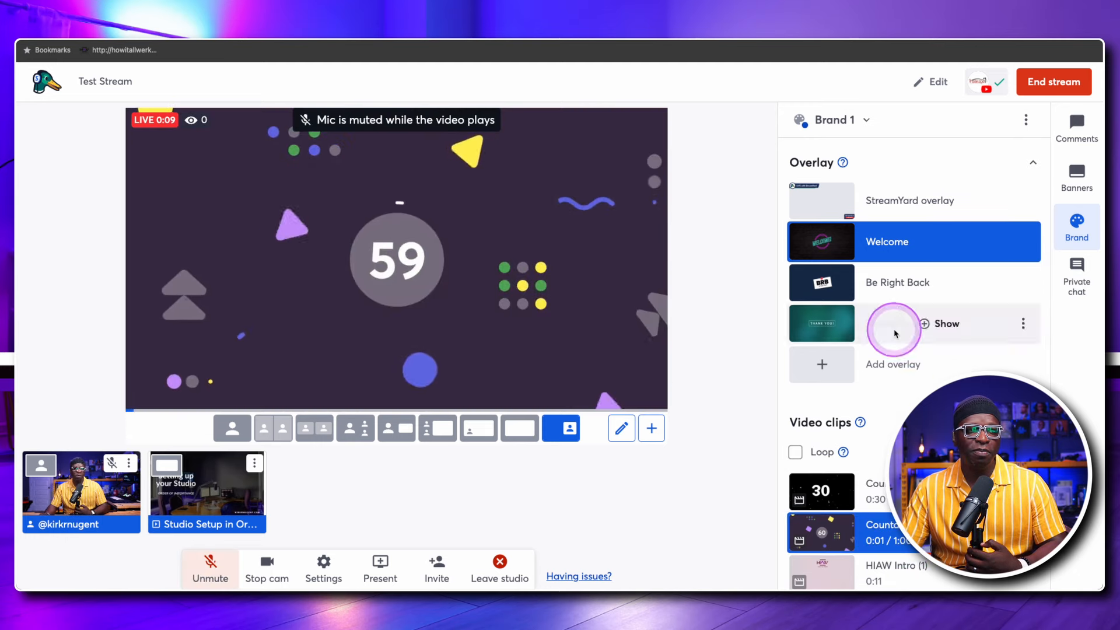
- Open the live Test Stream on YouTube from its destination and mute its playback there
left_click(998, 85)
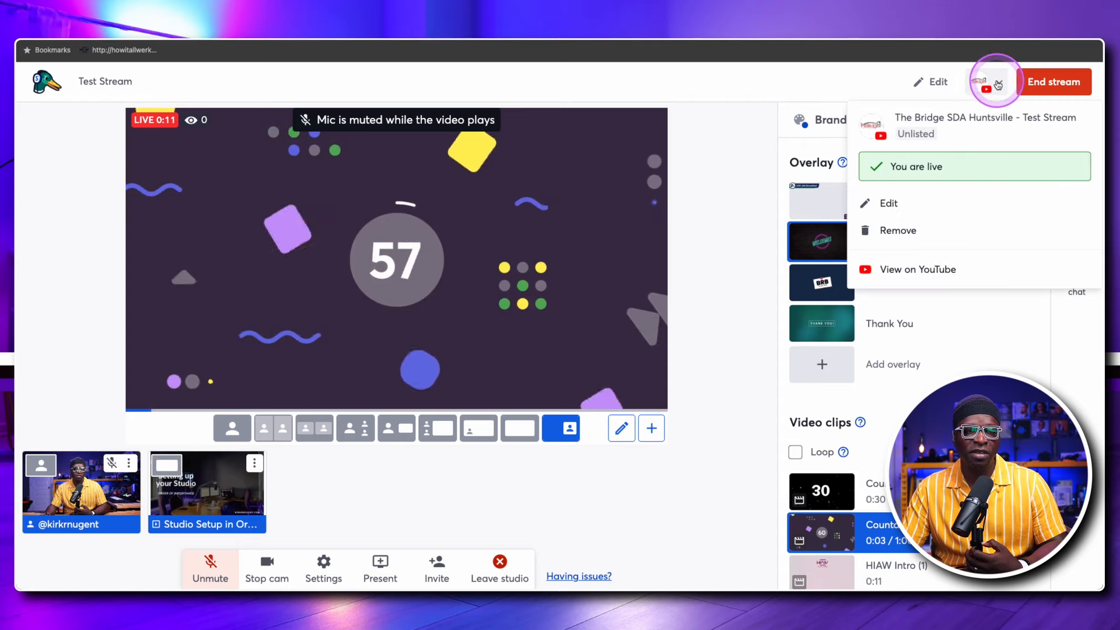
left_click(918, 270)
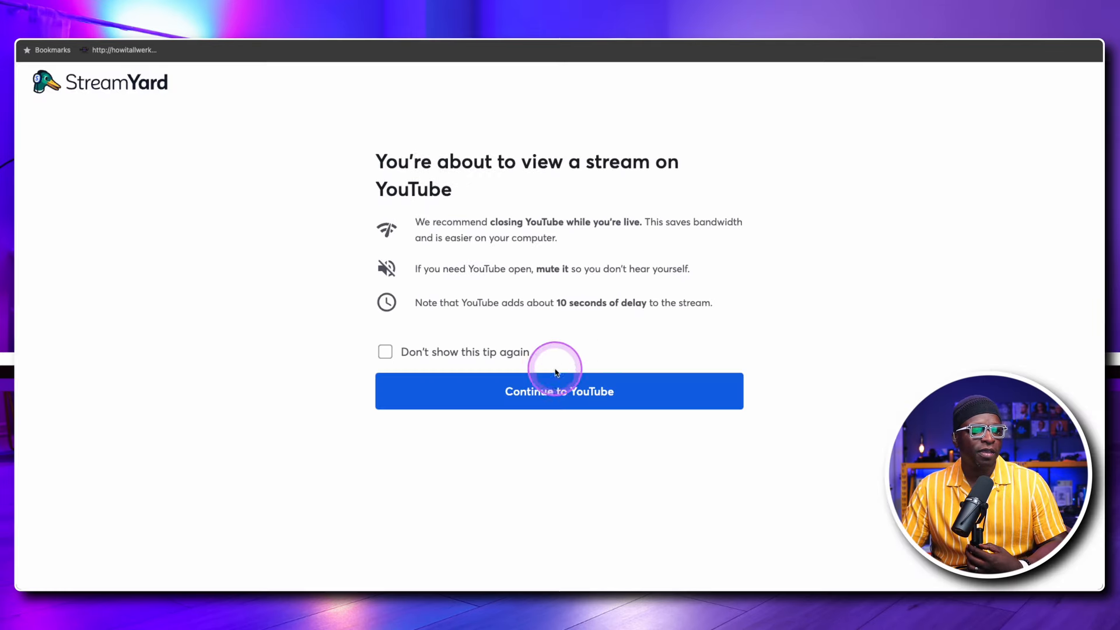
left_click(563, 387)
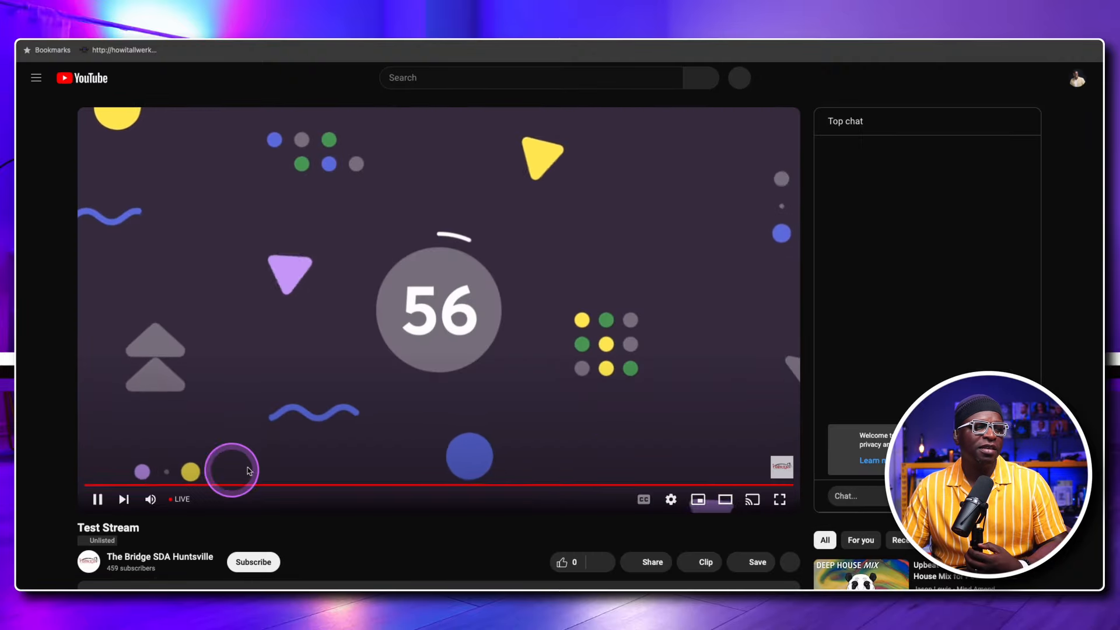
left_click(150, 499)
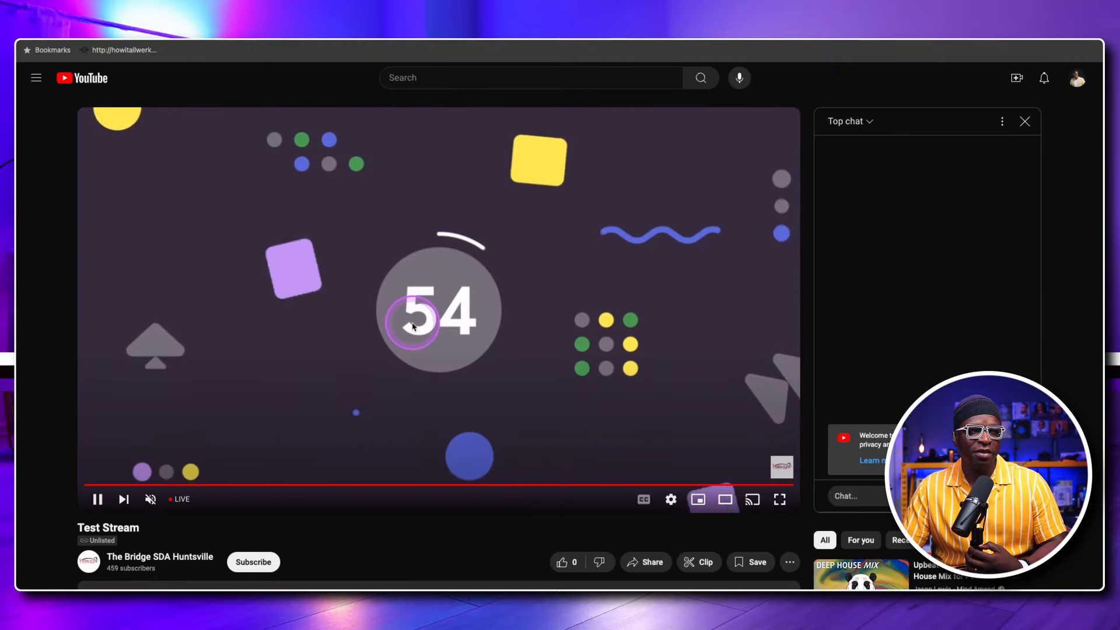
right_click(129, 49)
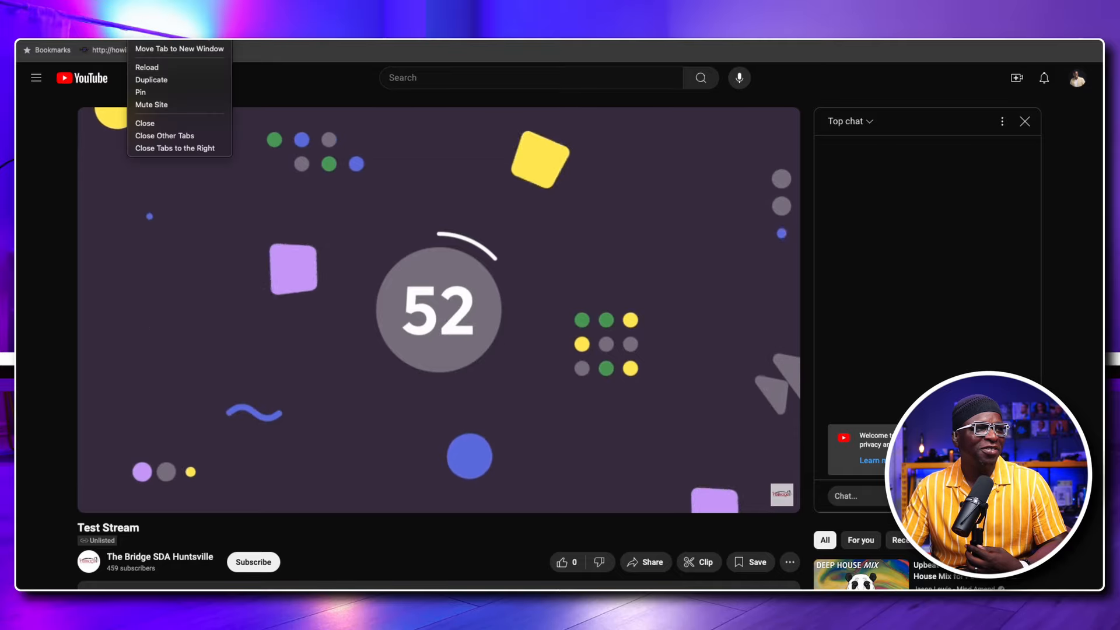
left_click(151, 104)
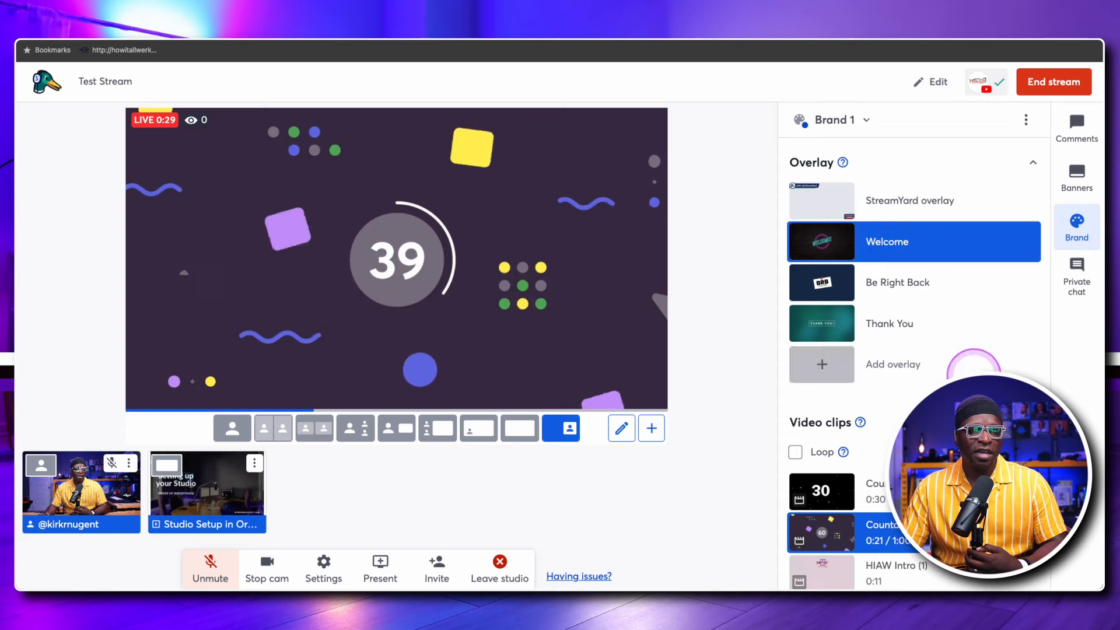
- Play the HIAW Intro (1) video clip in the StreamYard studio and hide the Welcome overlay behind it
mouse_move(939, 586)
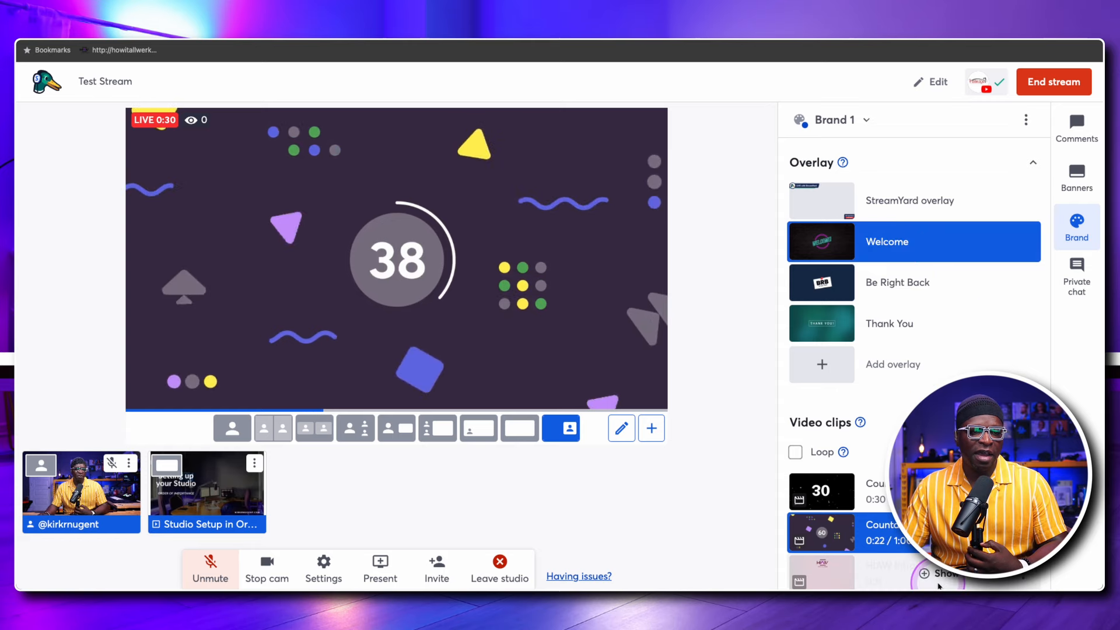
left_click(903, 576)
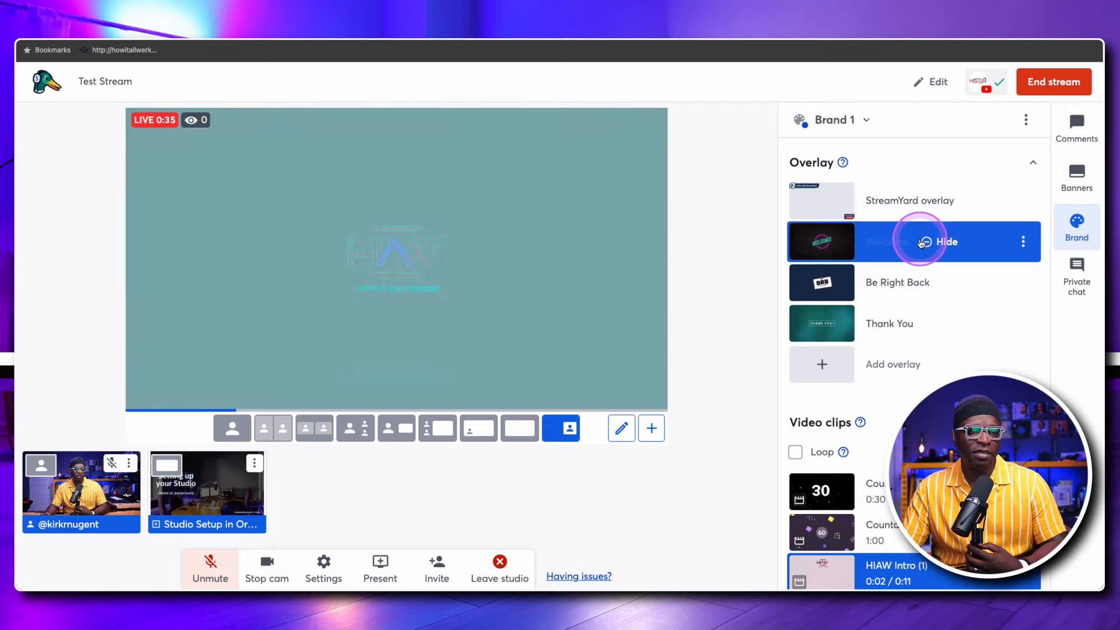
left_click(922, 242)
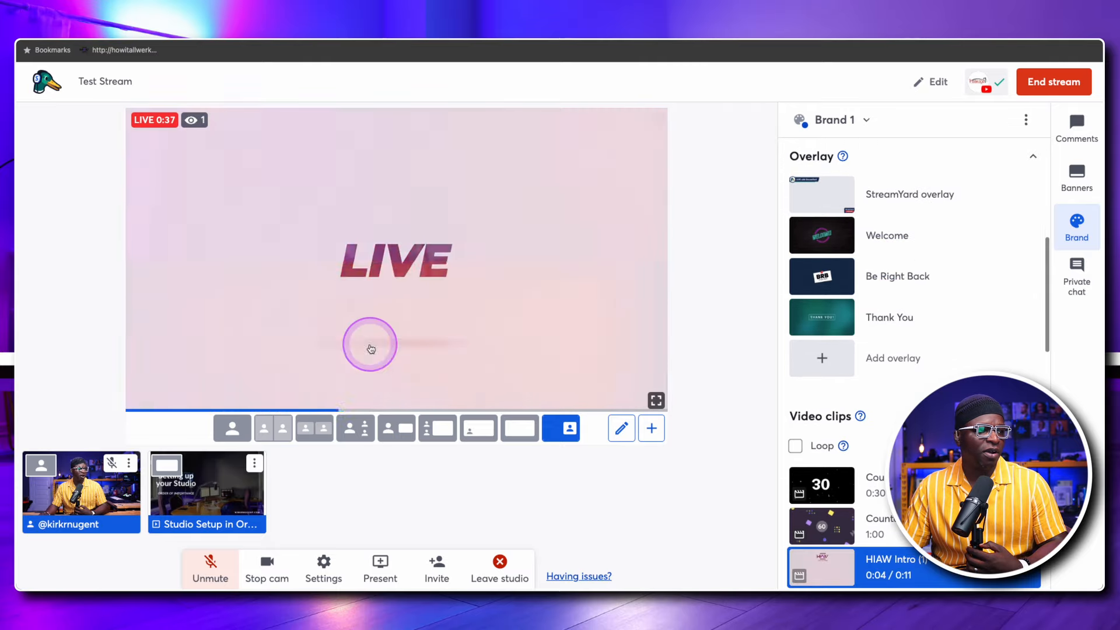
- Switch to the stream's YouTube page and post "Hey this is great" in the live chat
left_click(359, 29)
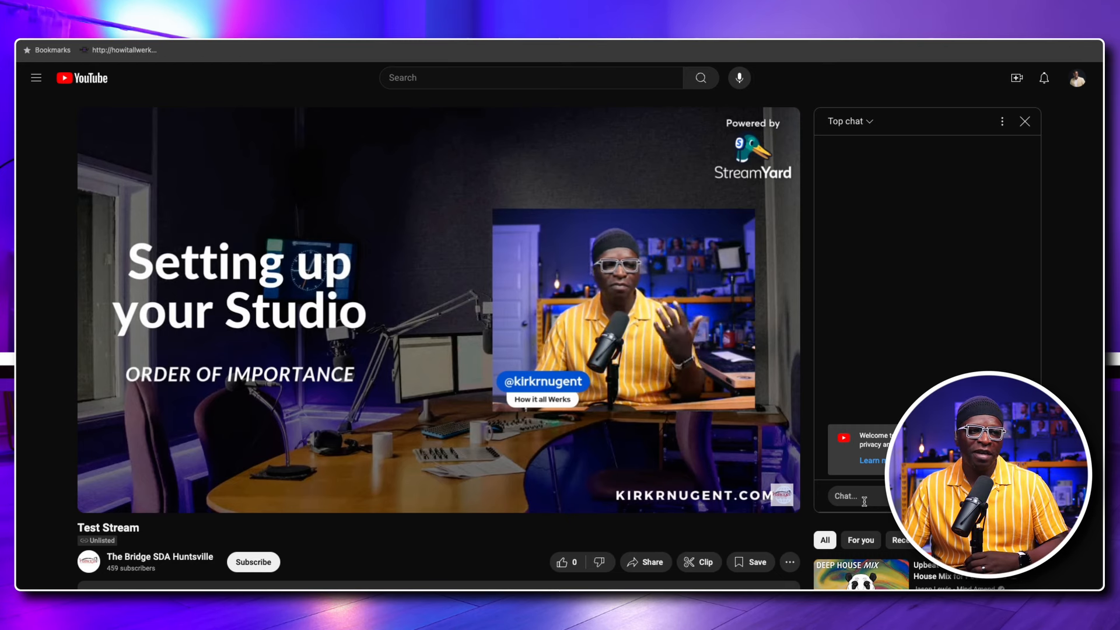
left_click(871, 497)
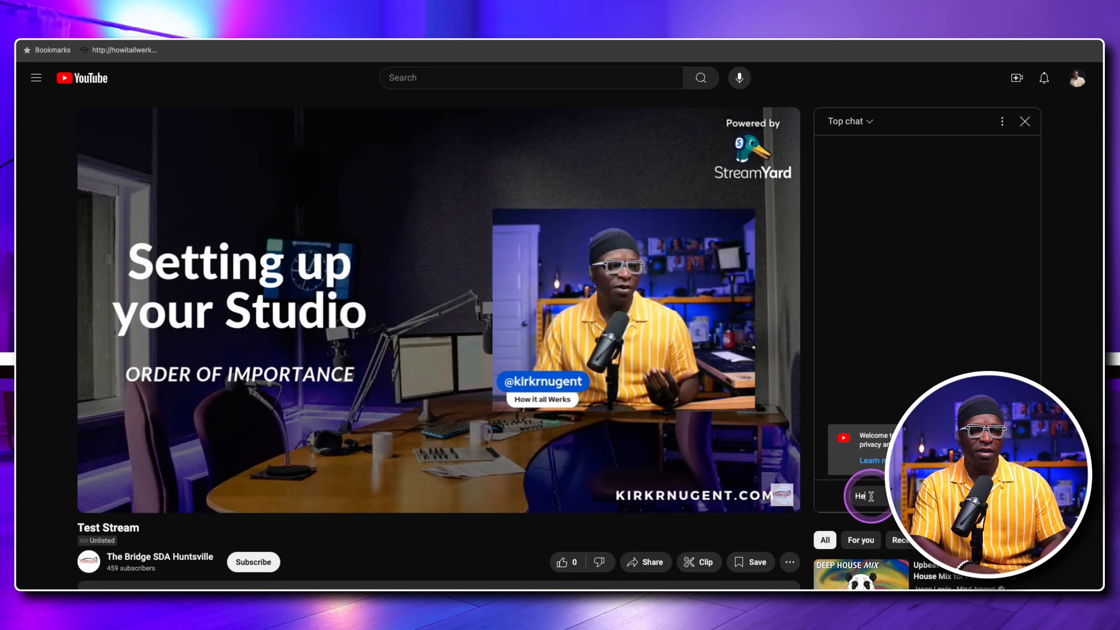
key("Return")
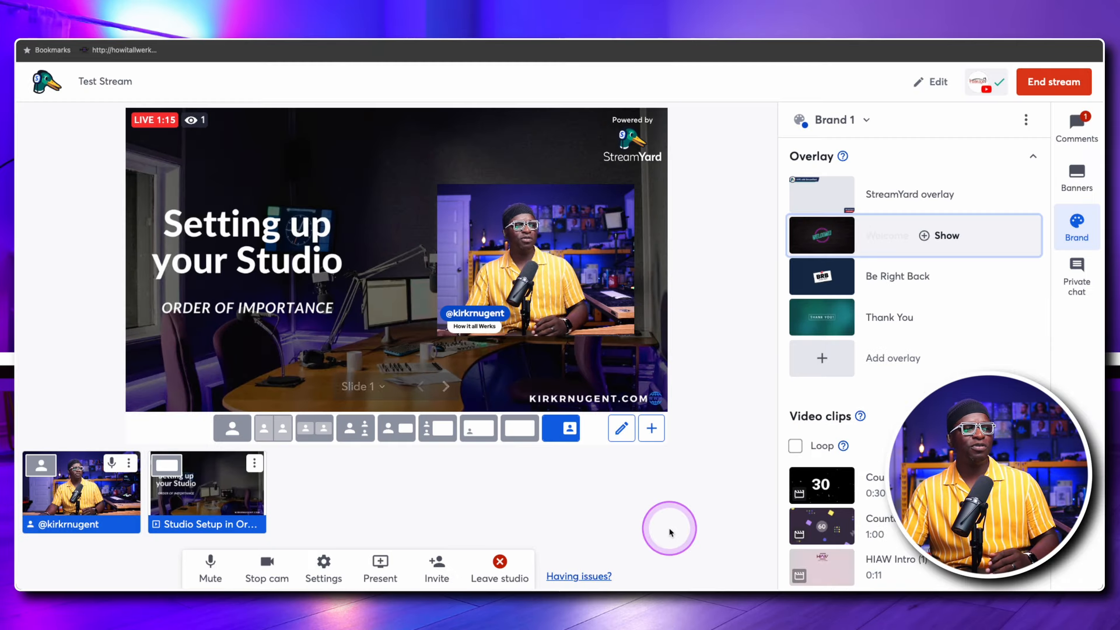
- In the StreamYard studio, advance the presentation to slide 2 and show the viewer comment "Hey this is great" on stage
left_click(444, 385)
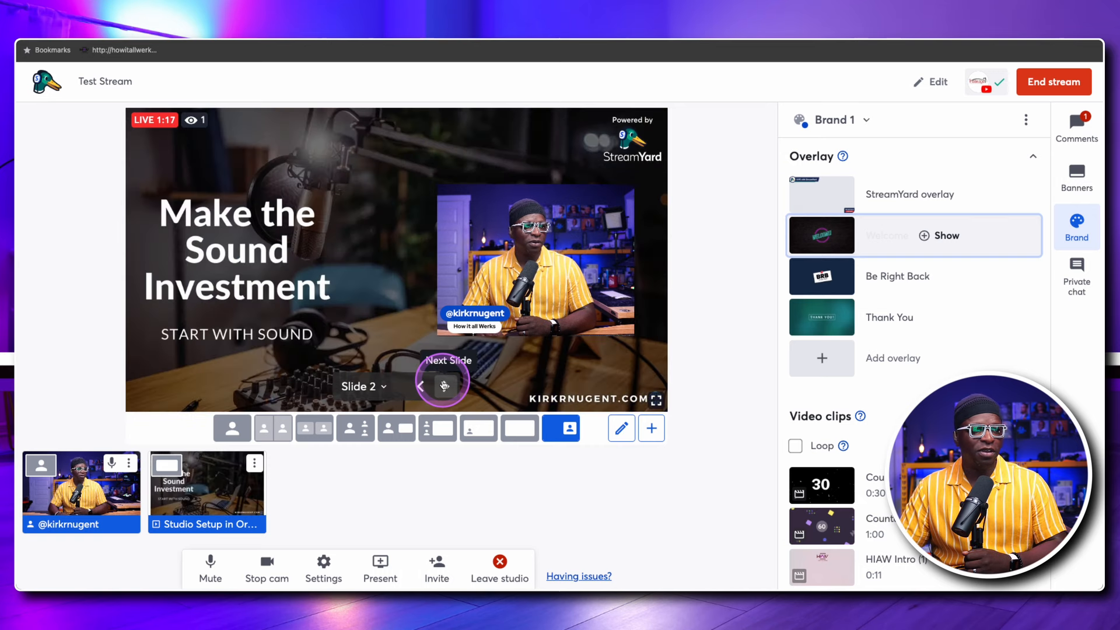
left_click(444, 386)
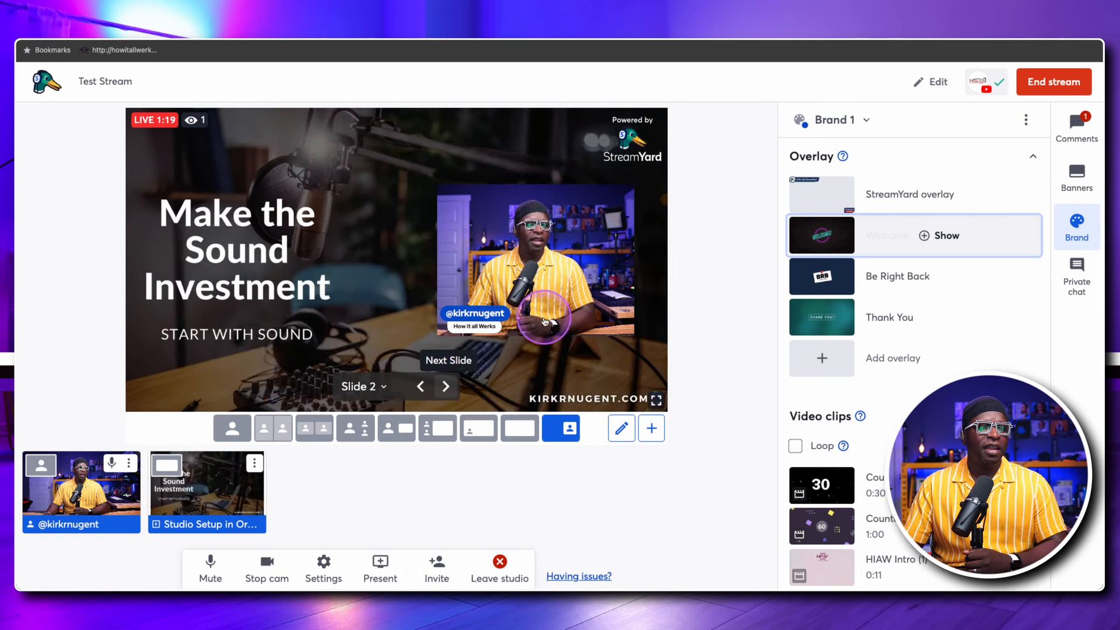
left_click(1077, 126)
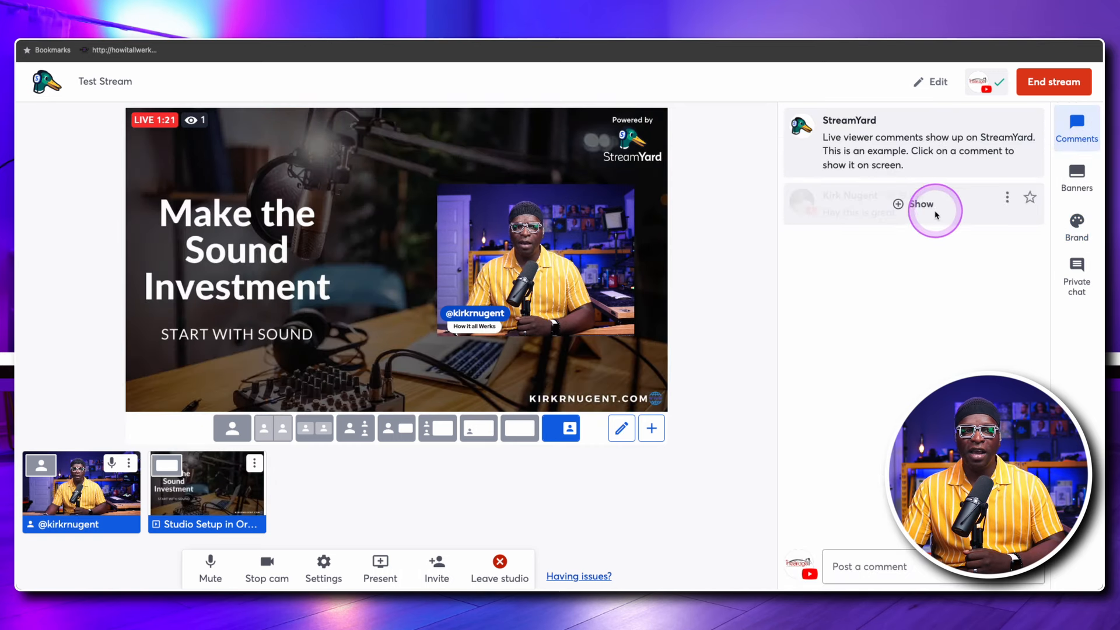
left_click(921, 203)
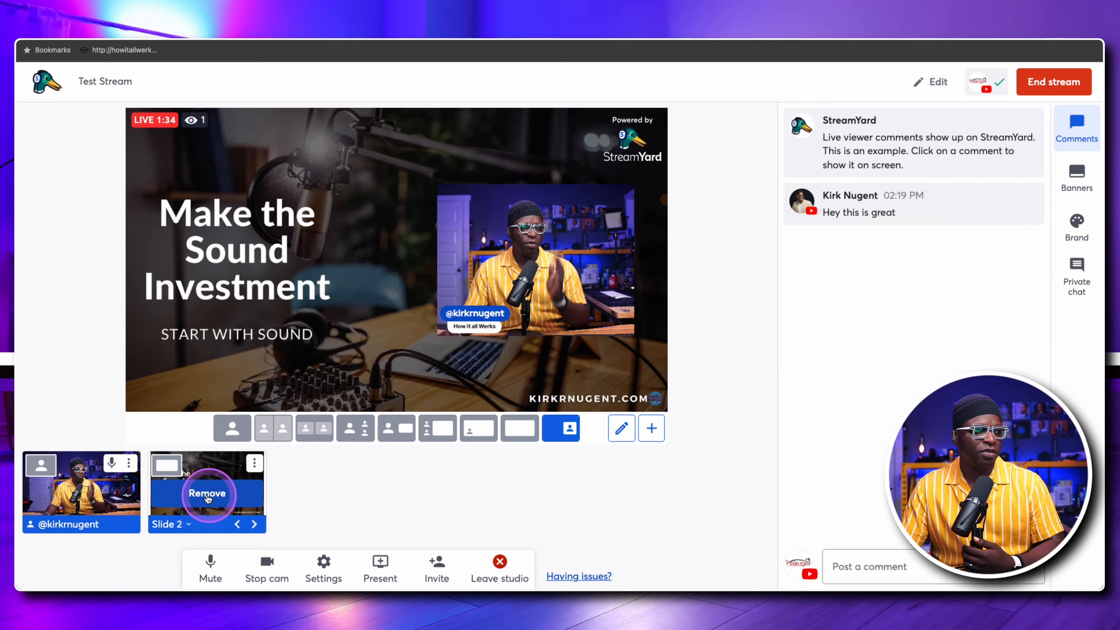
- Take the slides off the stage and switch the camera to the solo layout
left_click(208, 494)
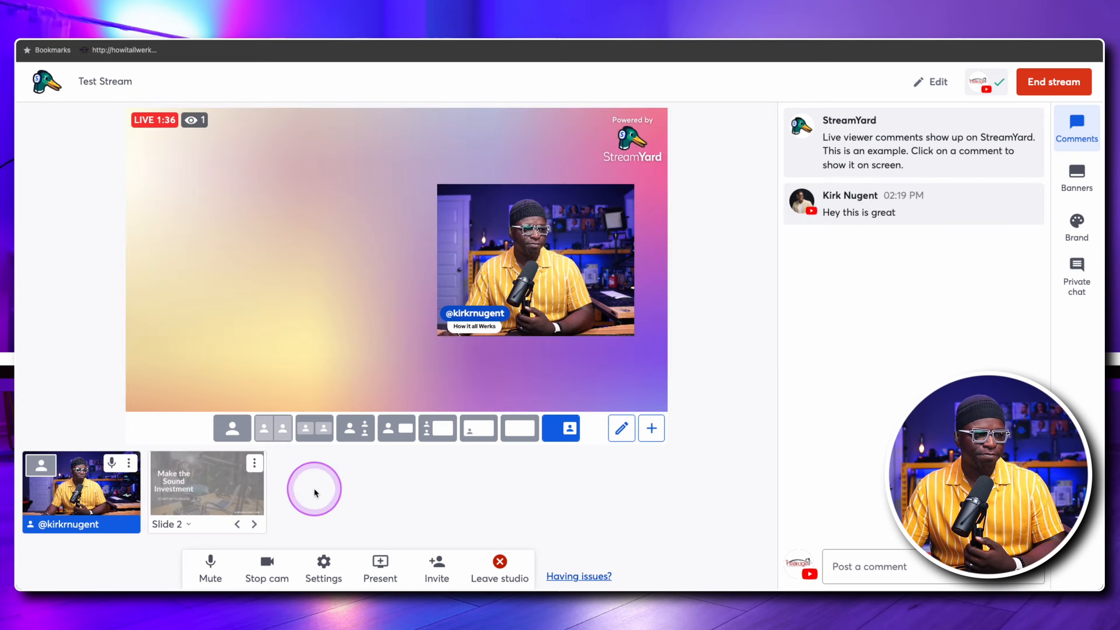
left_click(232, 428)
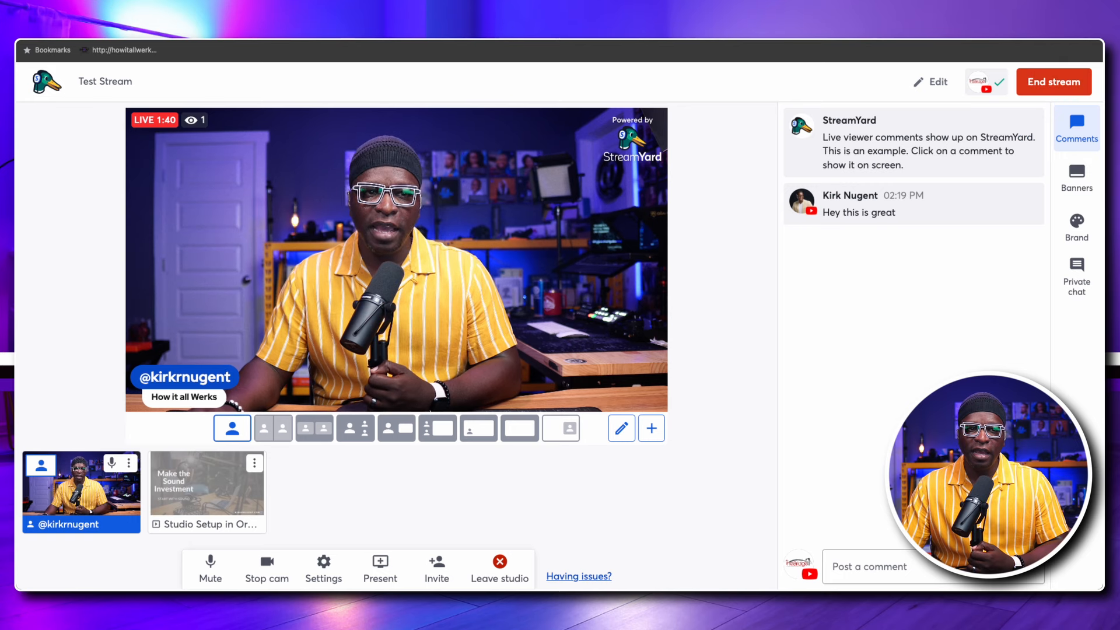
- Show the Thank You overlay and end the live stream, confirming the end
left_click(1077, 228)
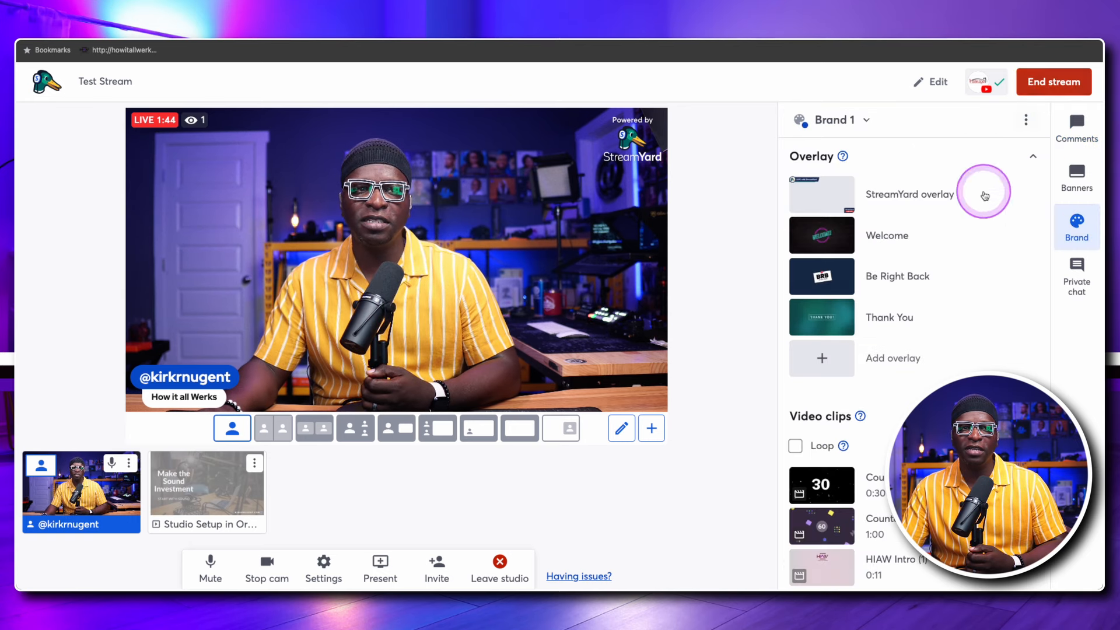
left_click(896, 318)
scroll(897, 322, "up", 1)
scroll(924, 320, "down", 2)
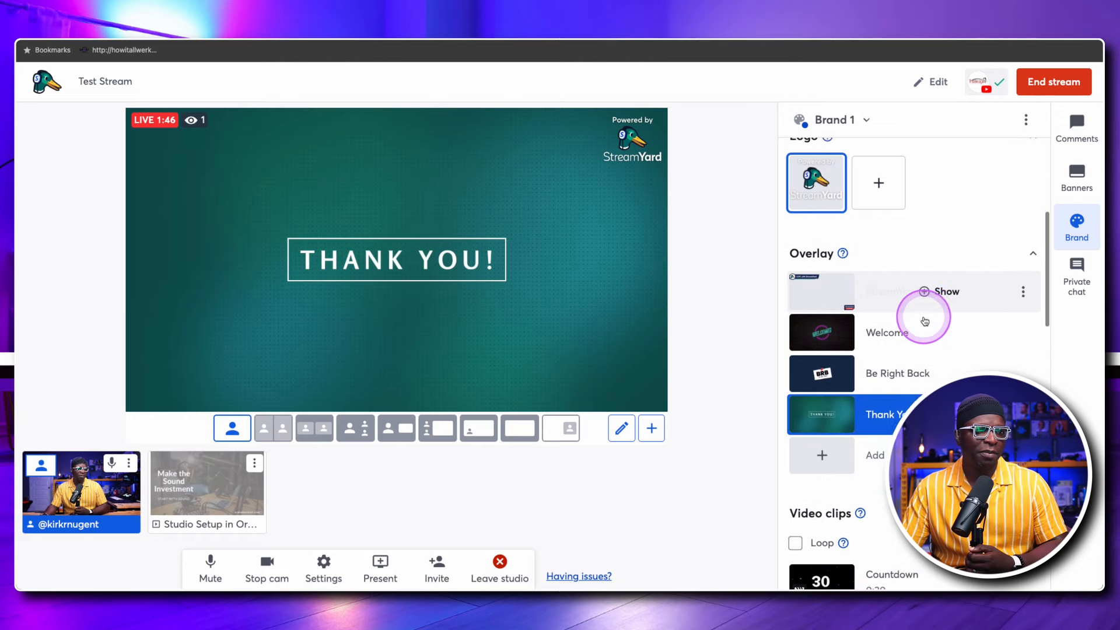
left_click(1041, 82)
left_click(1047, 154)
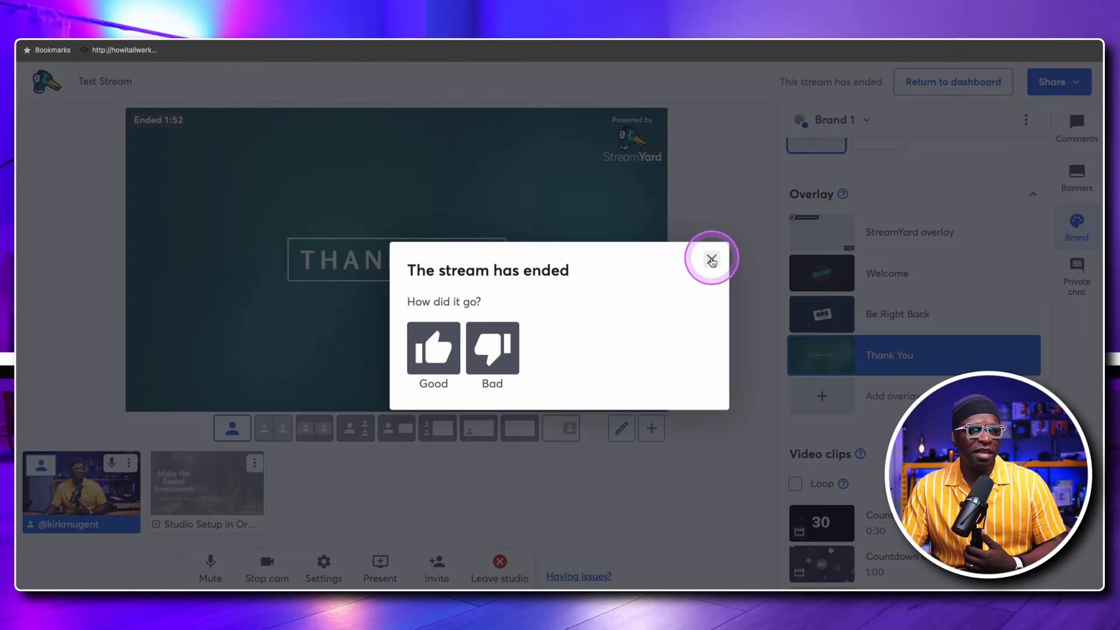
- Dismiss the end-of-stream feedback prompt and hide the Thank You overlay
left_click(711, 260)
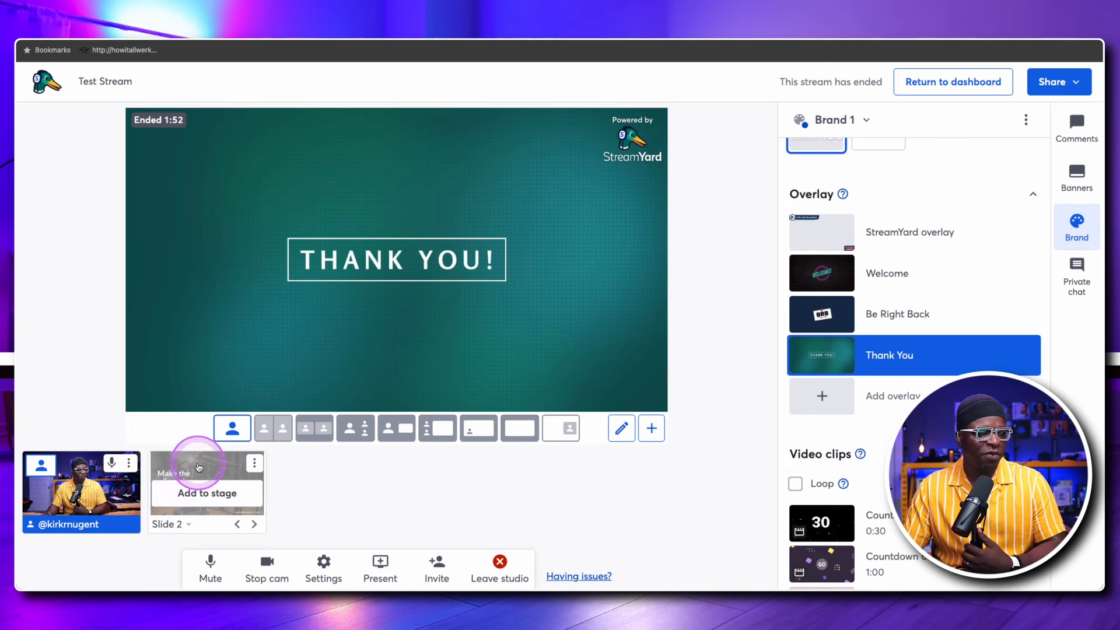
scroll(920, 352, "up", 1)
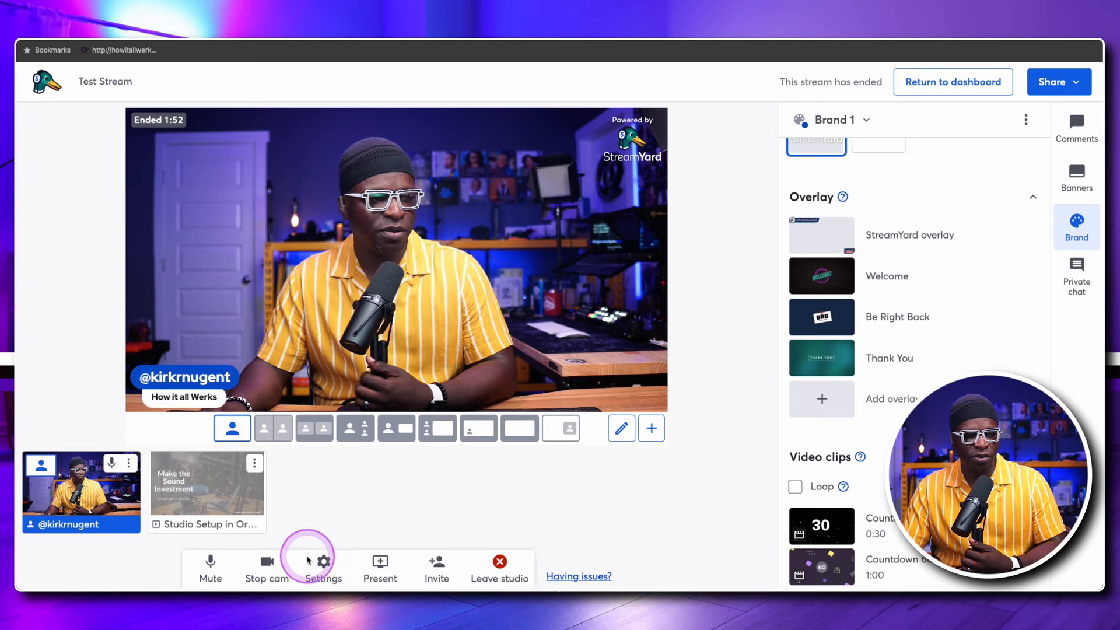
- Return to the dashboard and enter the studio of the upcoming Test Recording
left_click(957, 83)
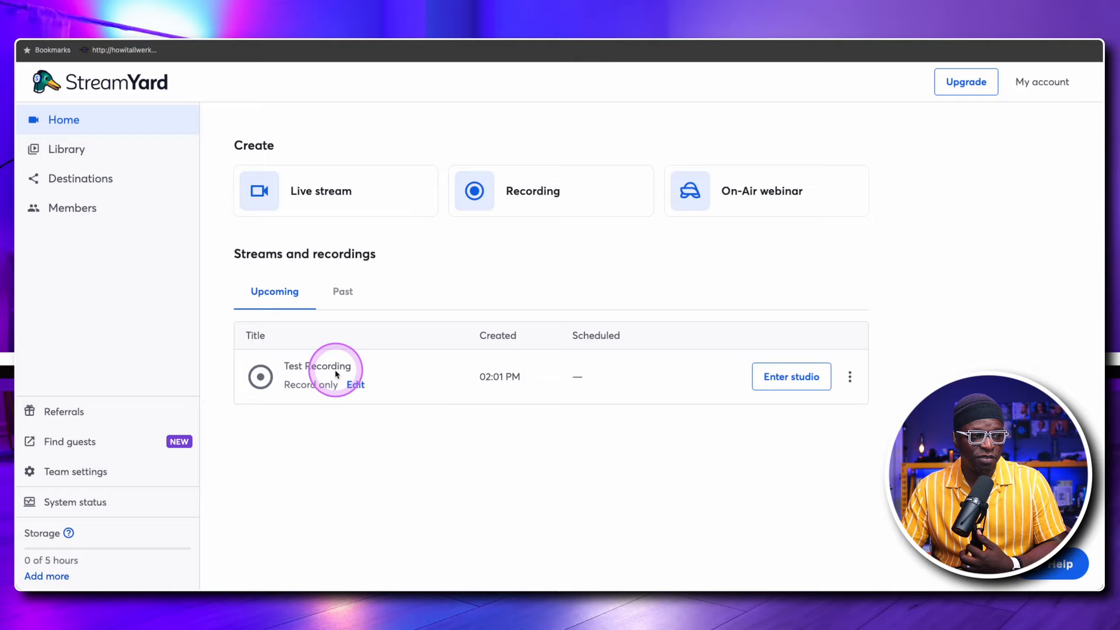
left_click(764, 376)
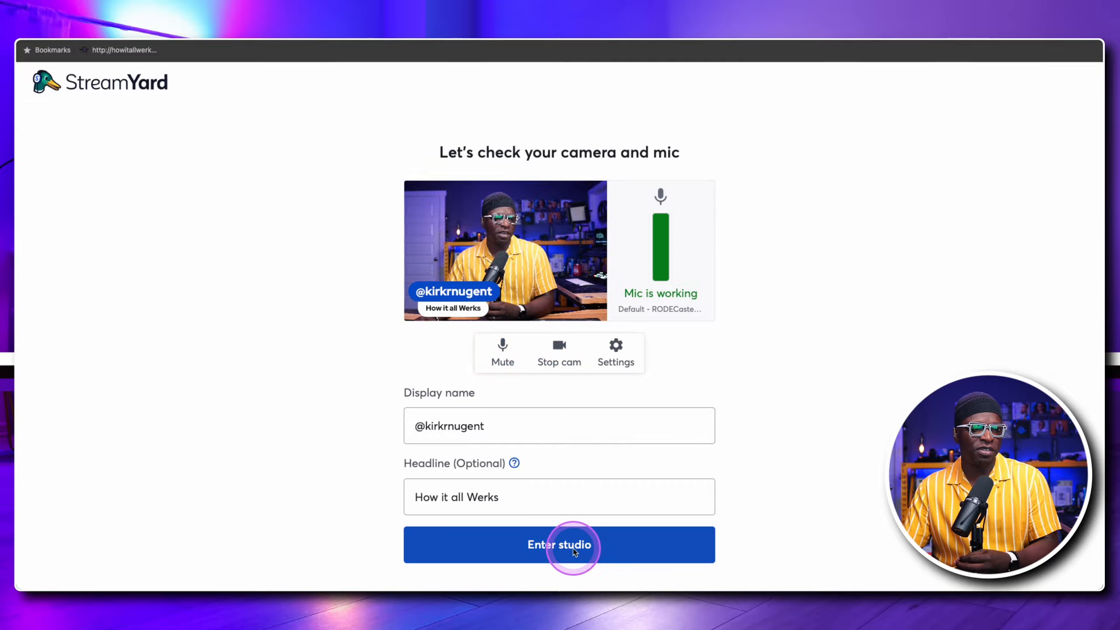
left_click(578, 546)
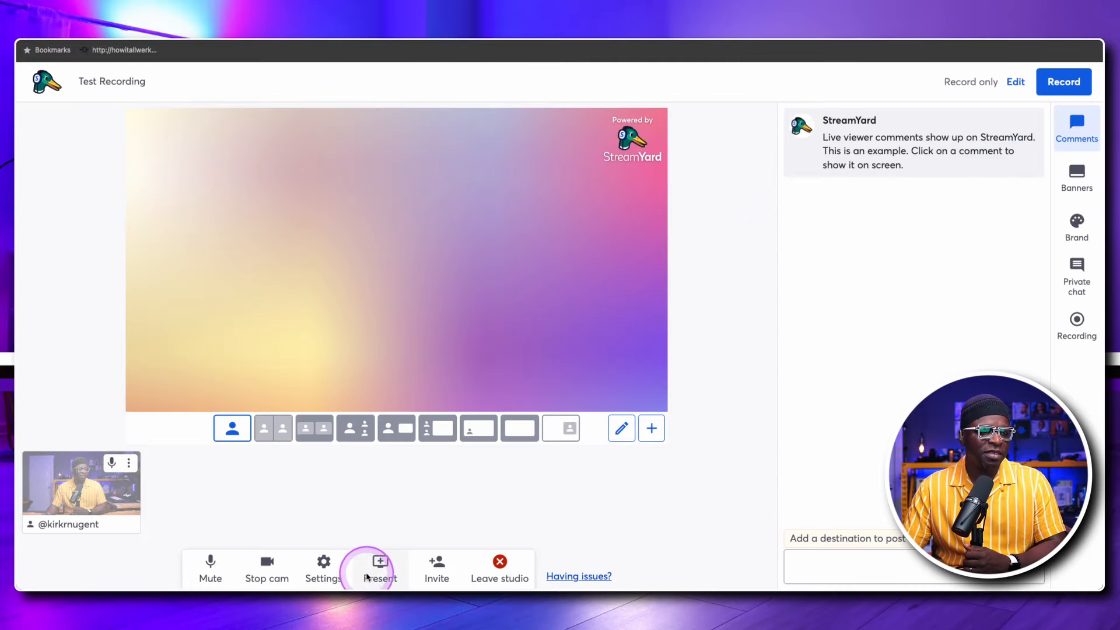
- Set the studio orientation to Portrait in the general settings and add the camera to the stage
left_click(324, 569)
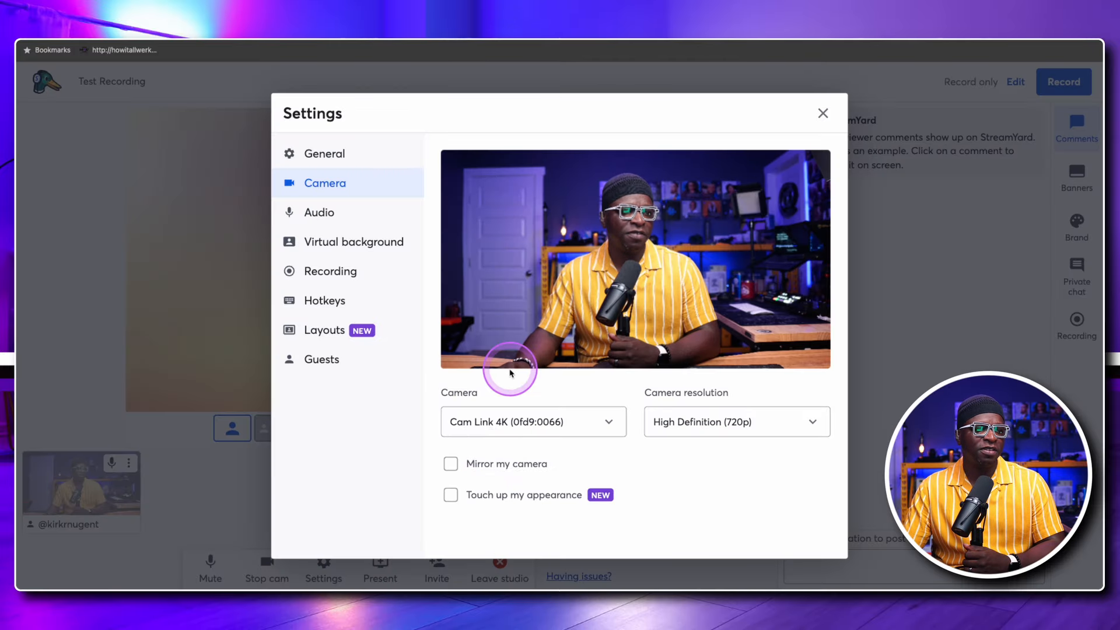
left_click(334, 156)
left_click(551, 240)
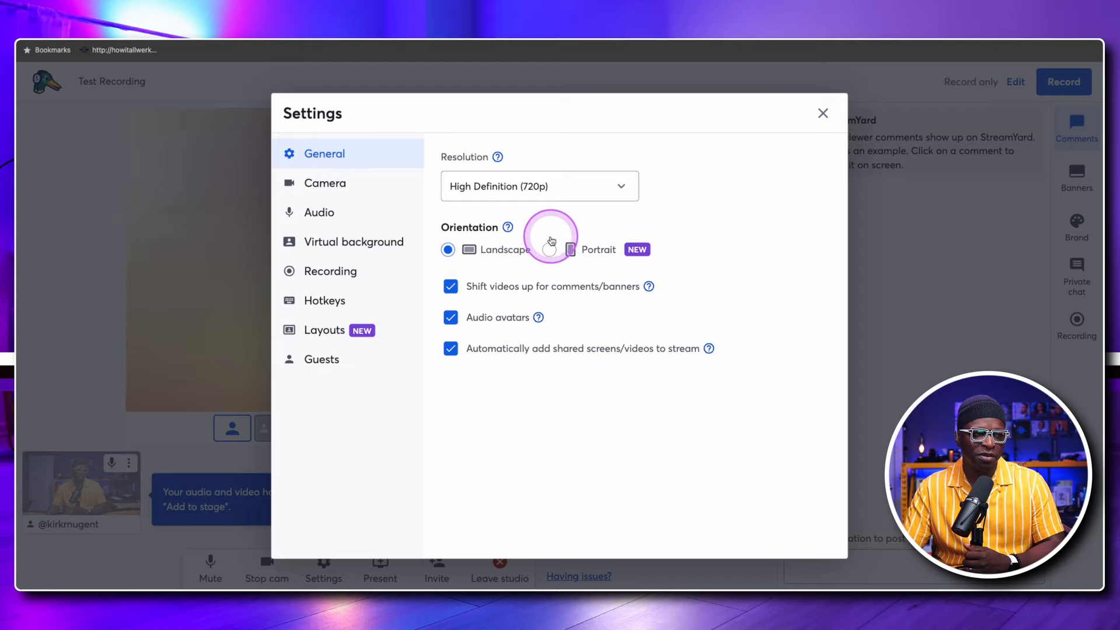
left_click(549, 250)
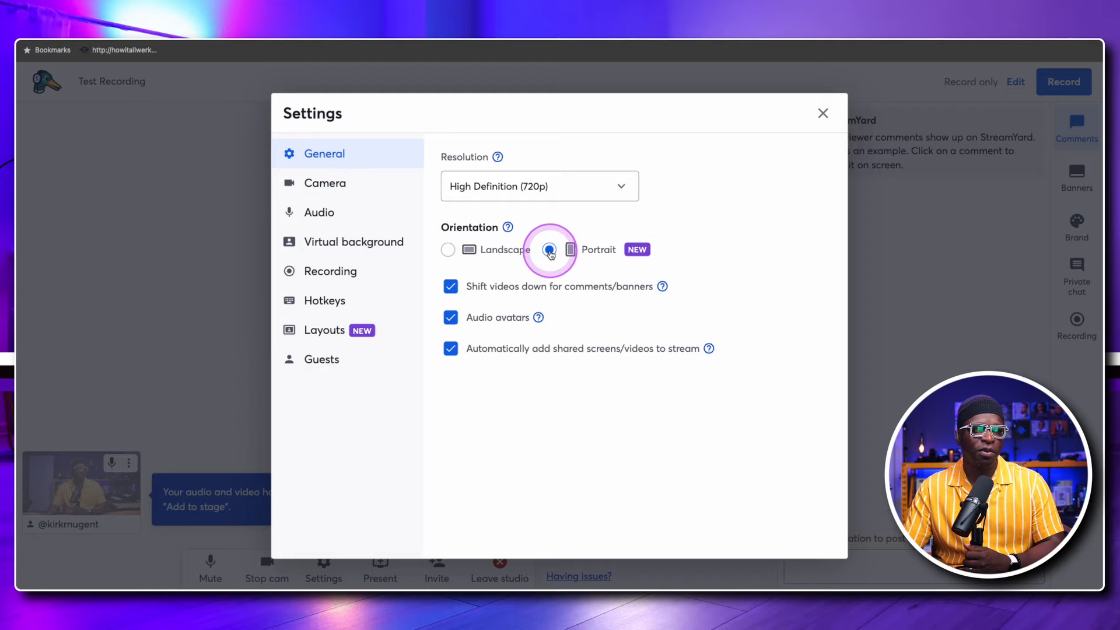
left_click(823, 114)
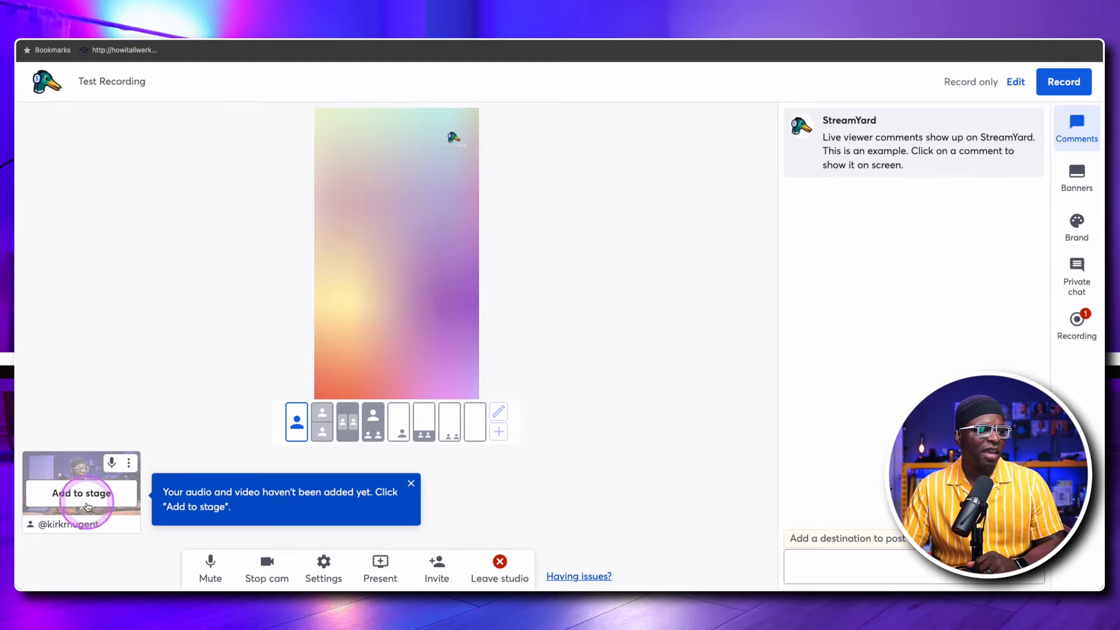
left_click(88, 505)
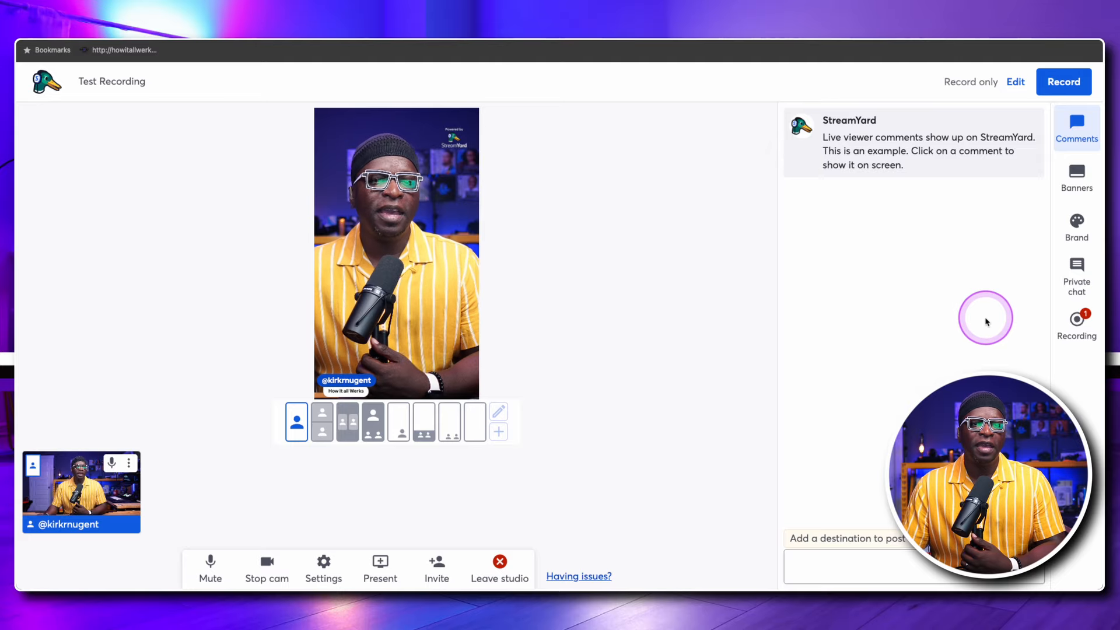
- Preview the Brand 1 overlays Welcome, Be Right Back and Thank You on the portrait stage, leaving none shown
left_click(1078, 228)
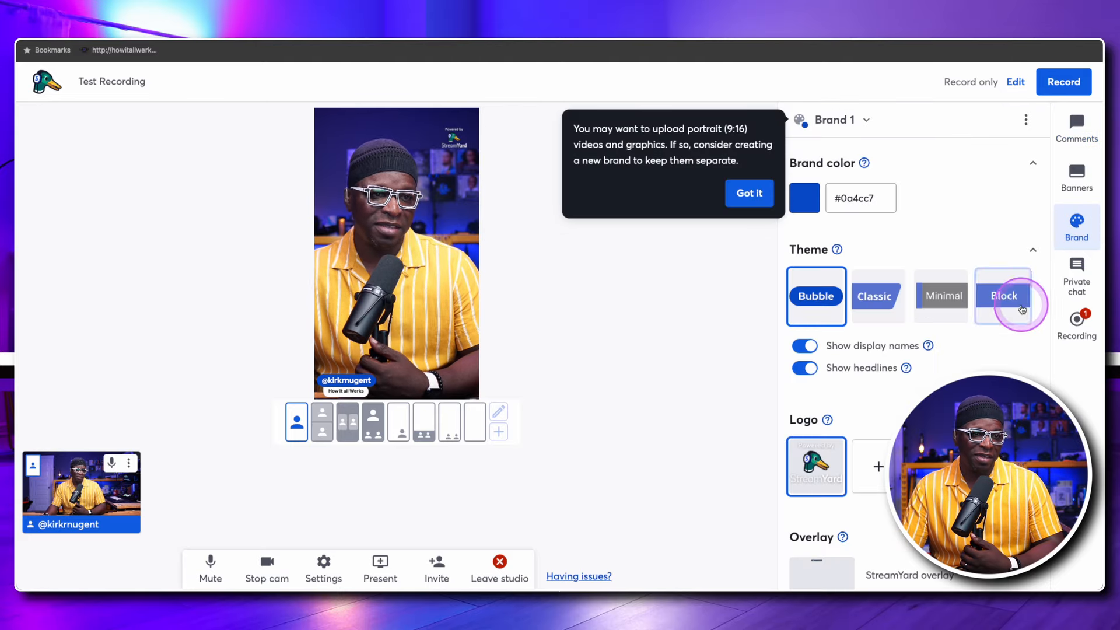
scroll(1003, 333, "down", 5)
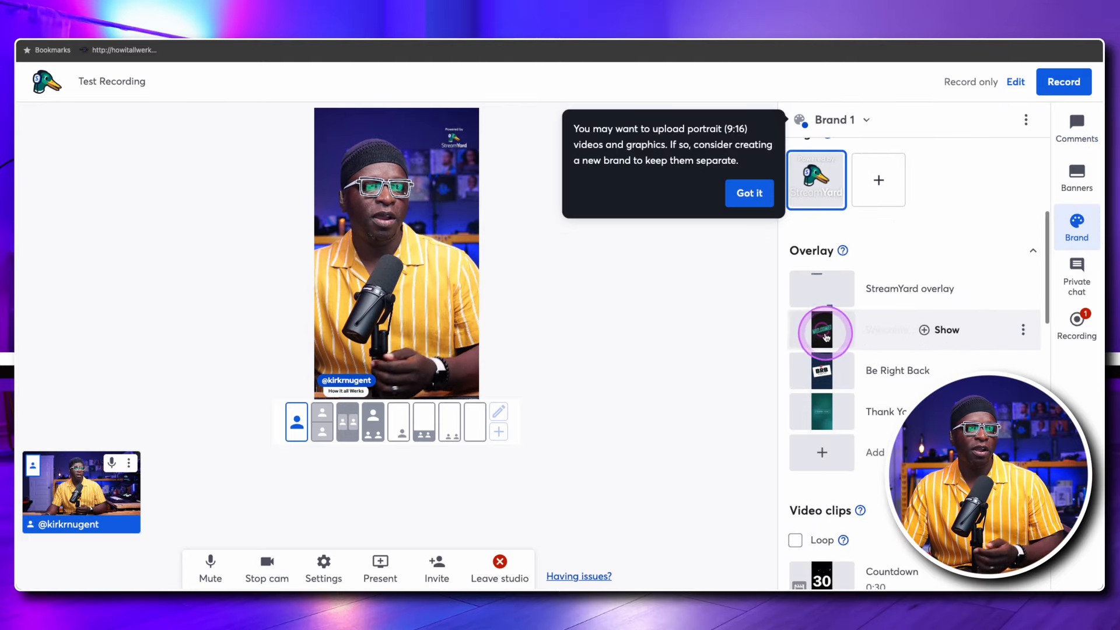
left_click(819, 333)
left_click(824, 419)
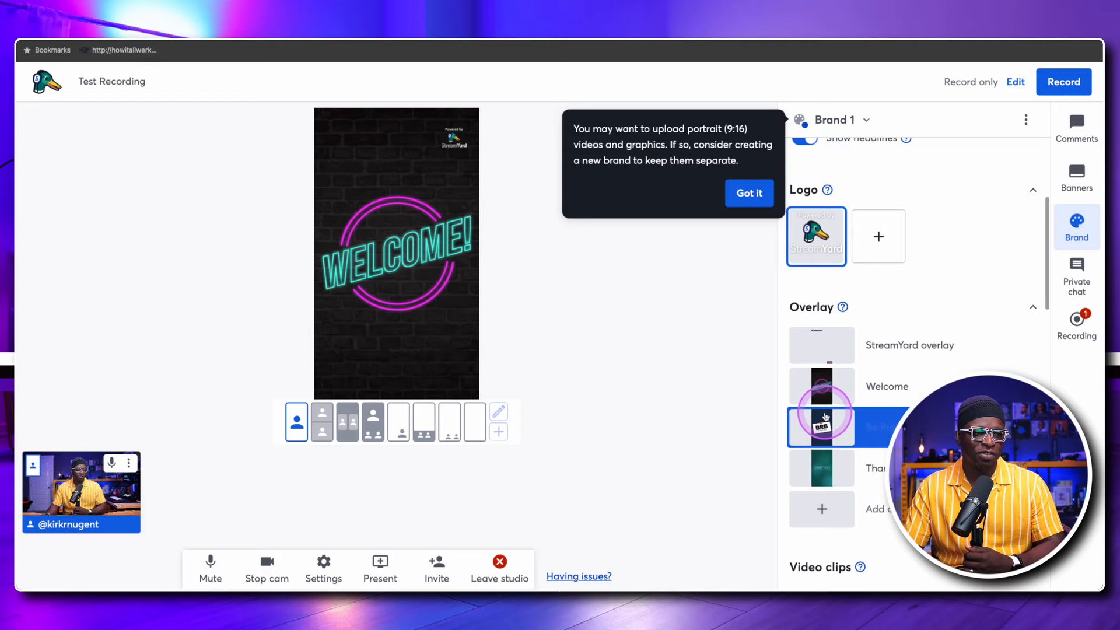
left_click(815, 464)
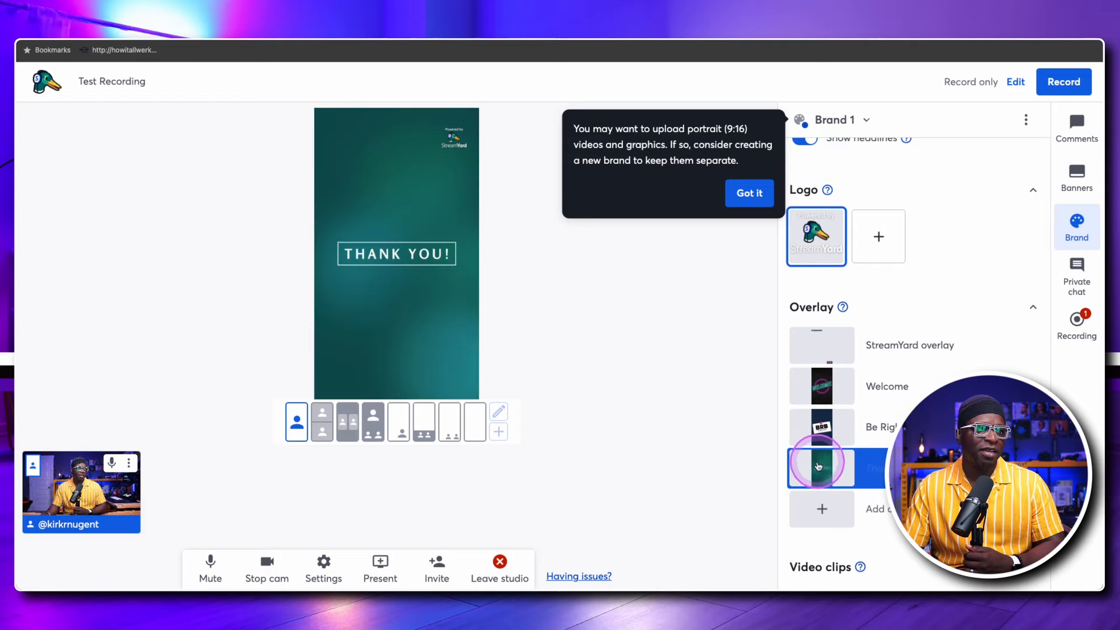
left_click(819, 466)
- Briefly play the HIAW Intro (1) video clip on the portrait stage and dismiss the portrait branding tip
scroll(966, 344, "down", 3)
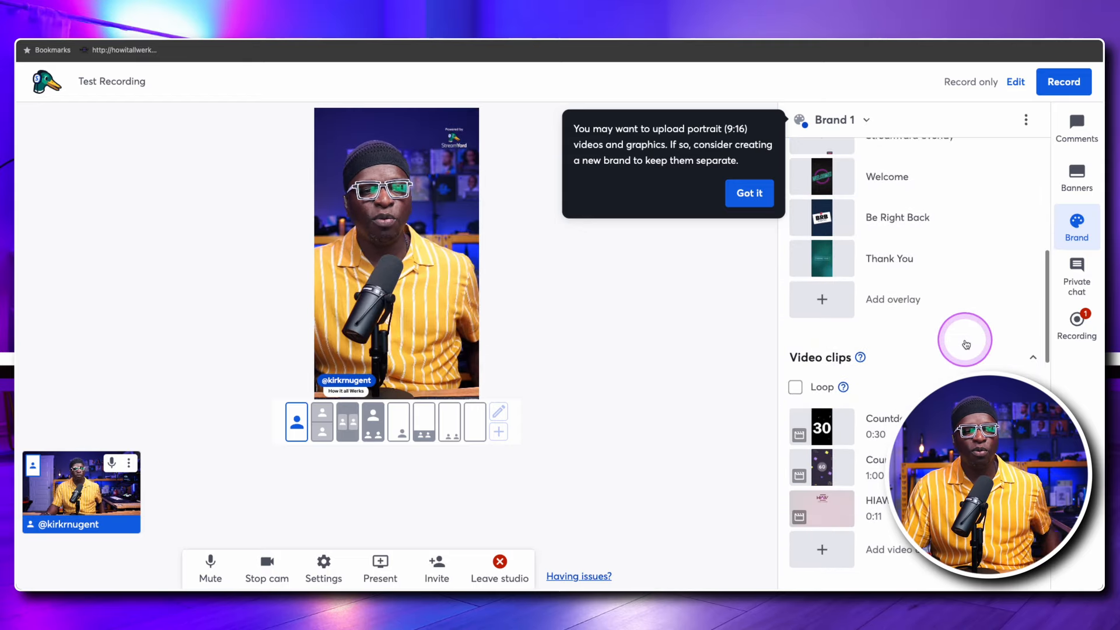
scroll(966, 344, "down", 2)
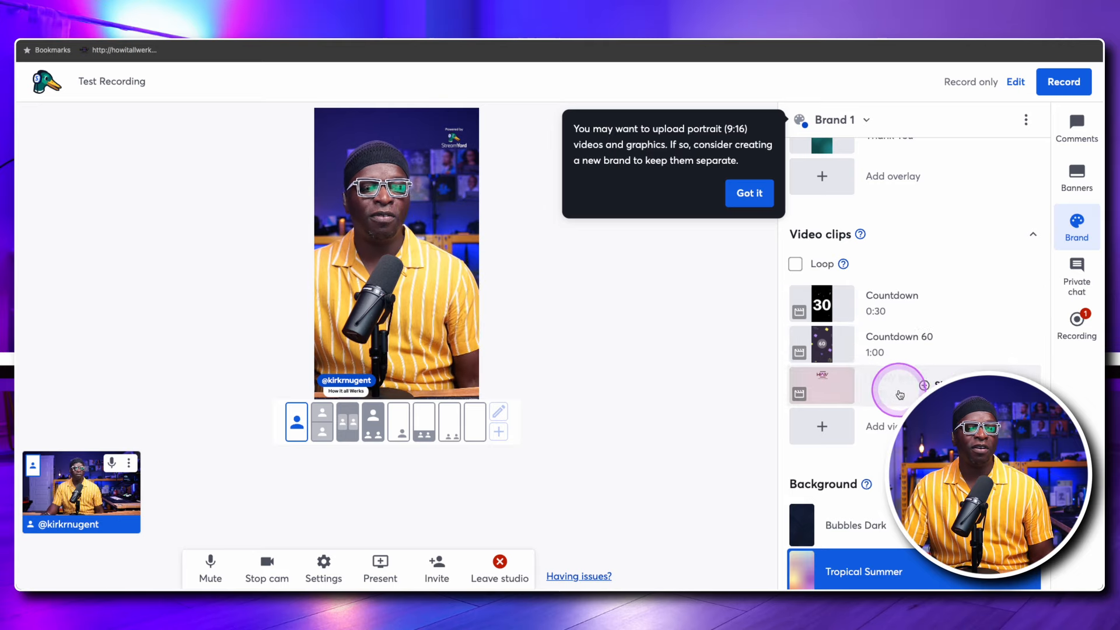
scroll(900, 391, "down", 2)
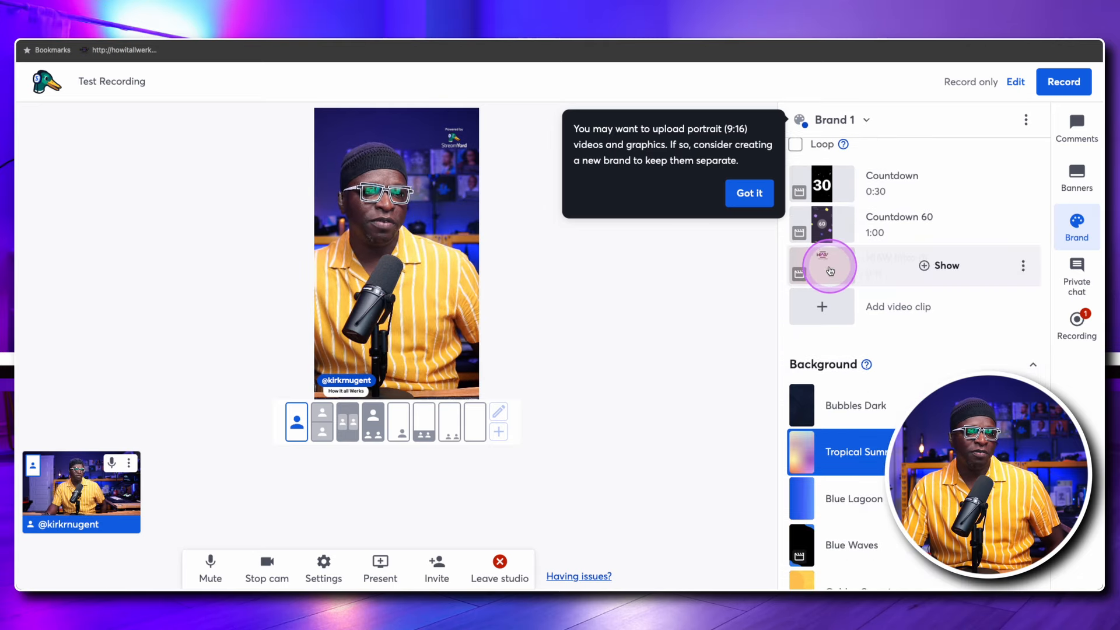
left_click(830, 271)
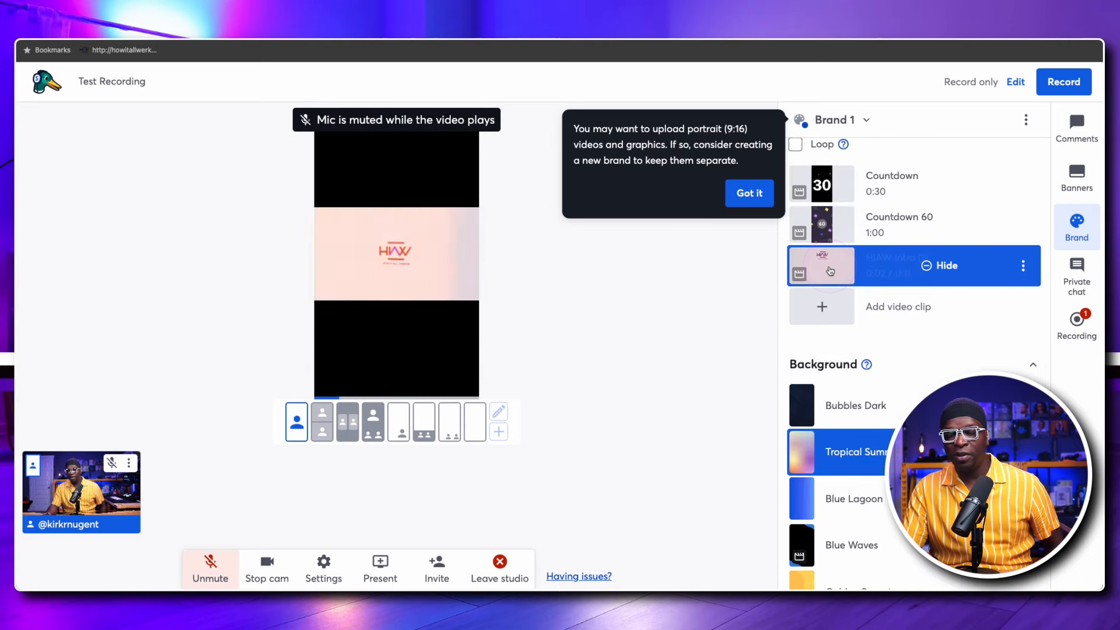
left_click(830, 270)
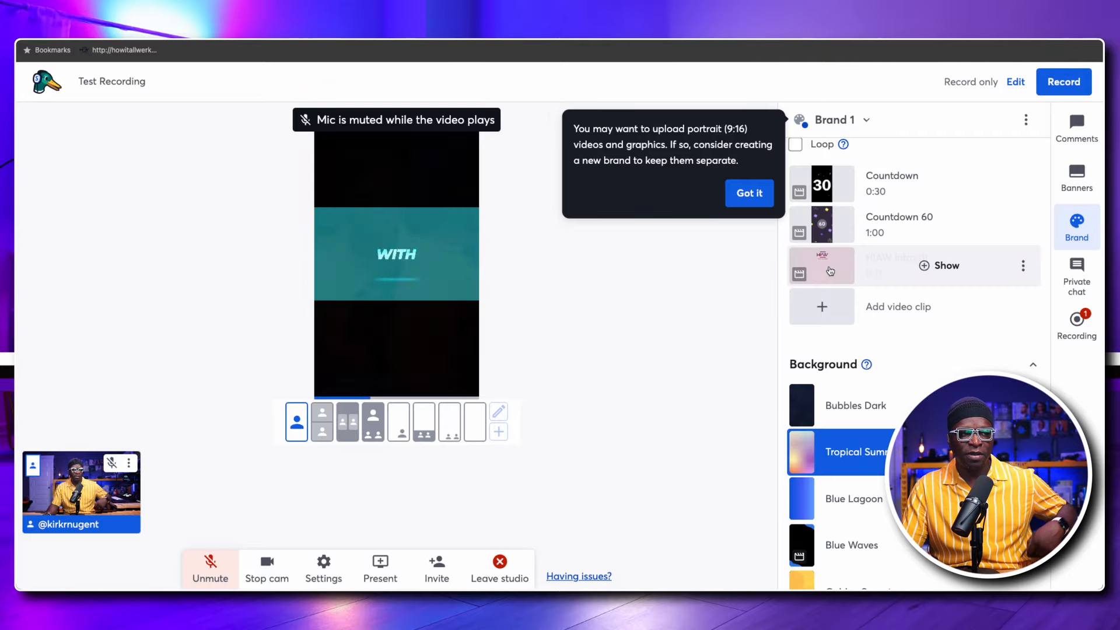
left_click(749, 195)
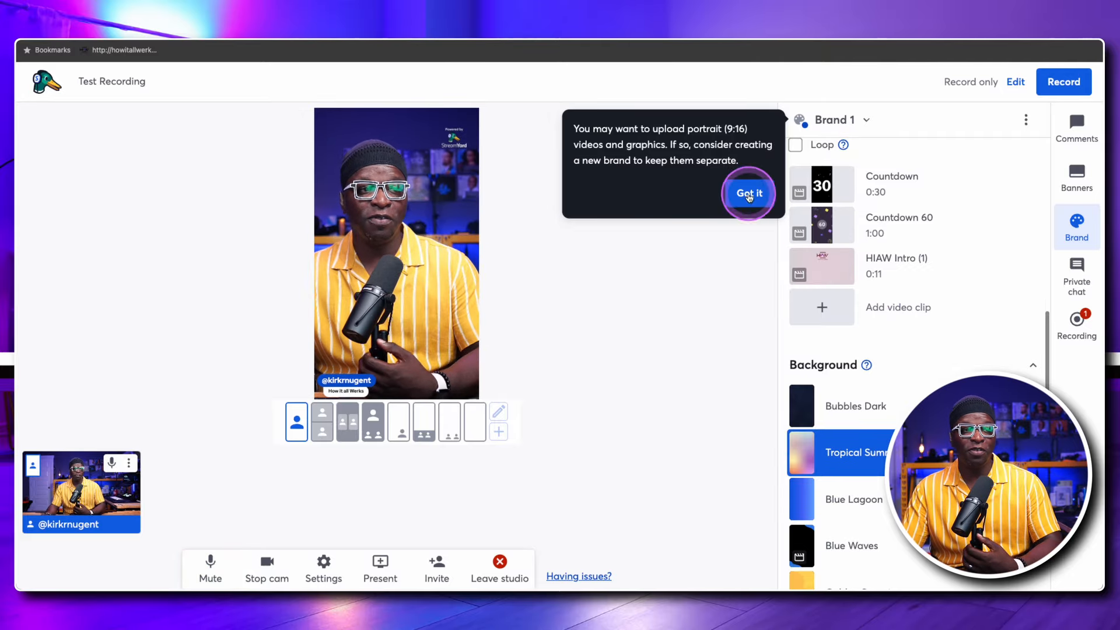